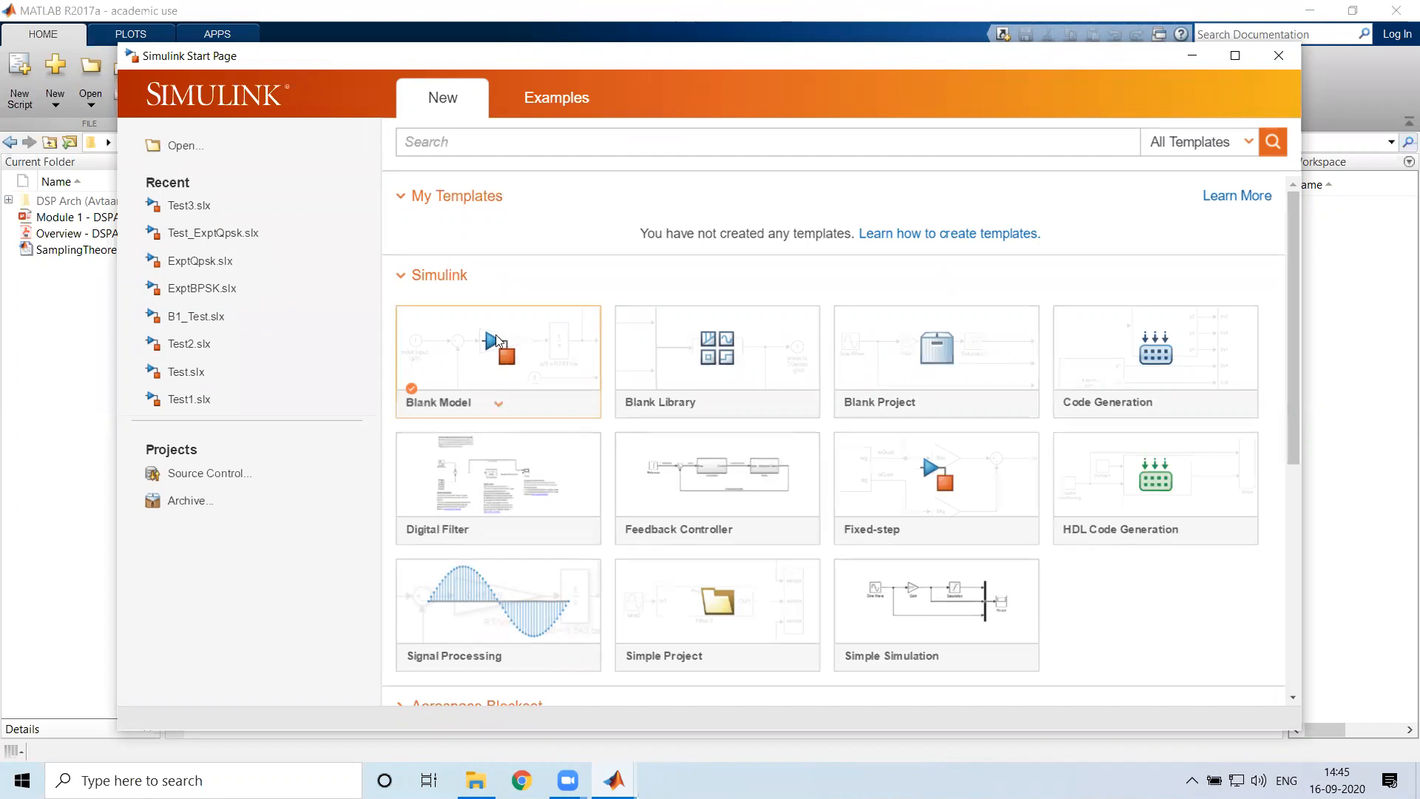
Create a new blank Simulink model and bring its window to the front
click(494, 353)
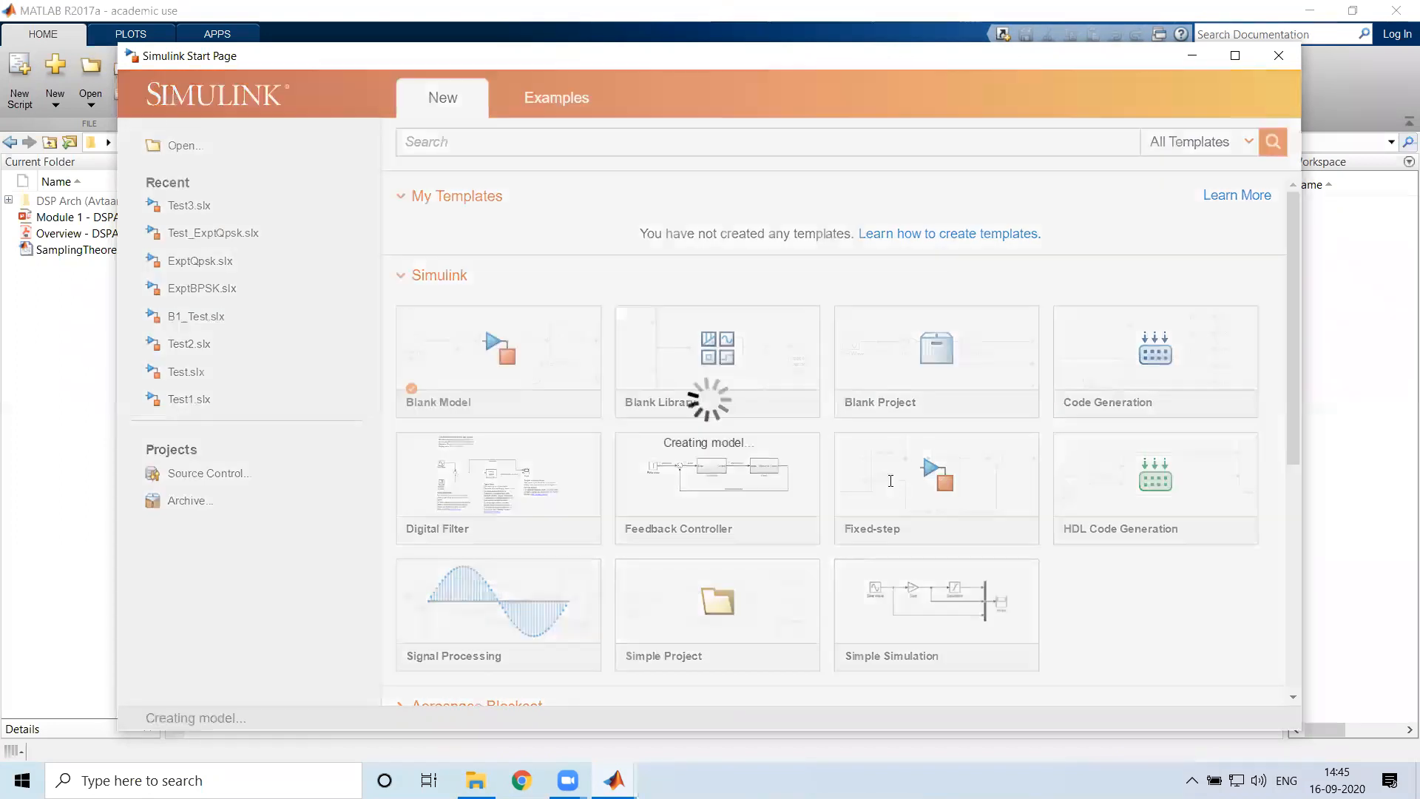
click(766, 91)
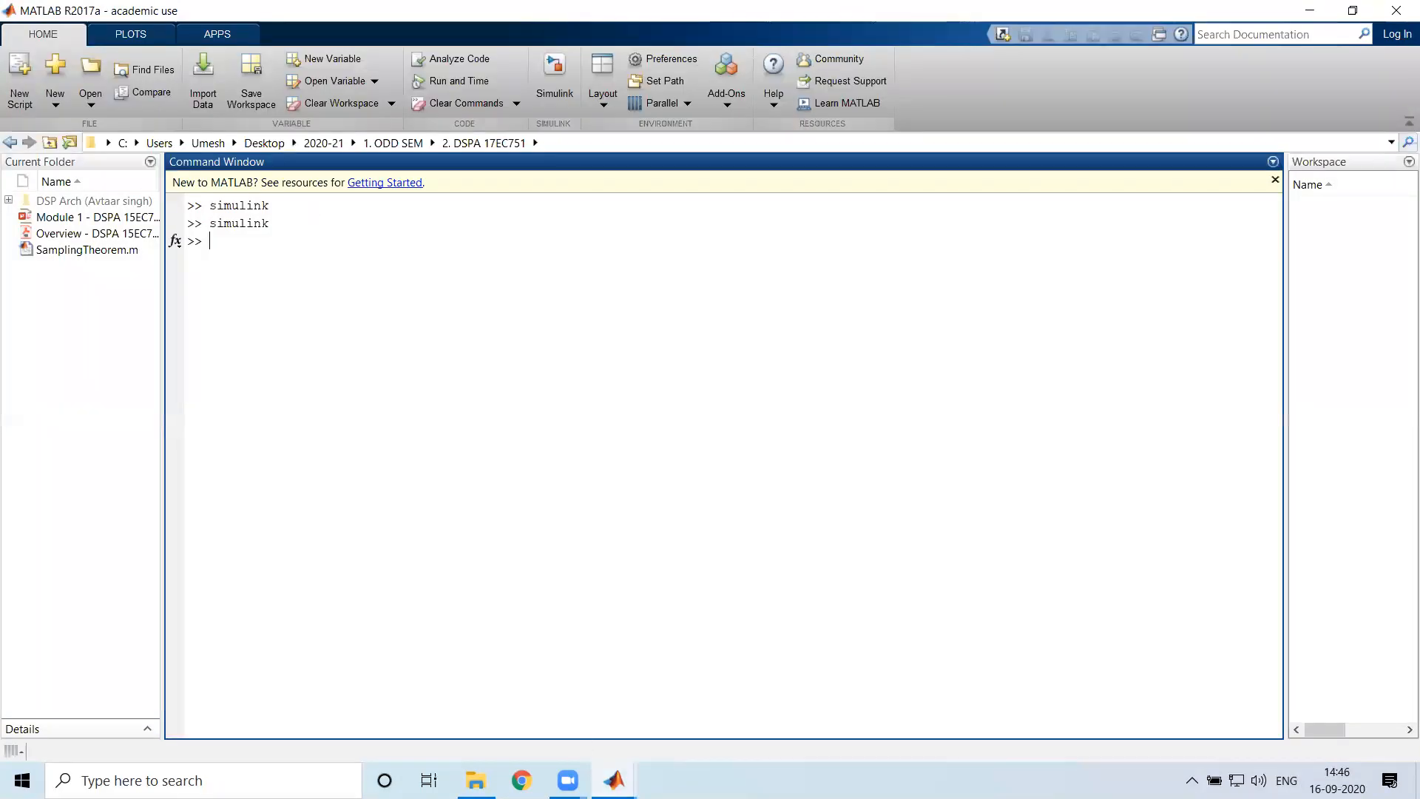
click(609, 769)
click(715, 660)
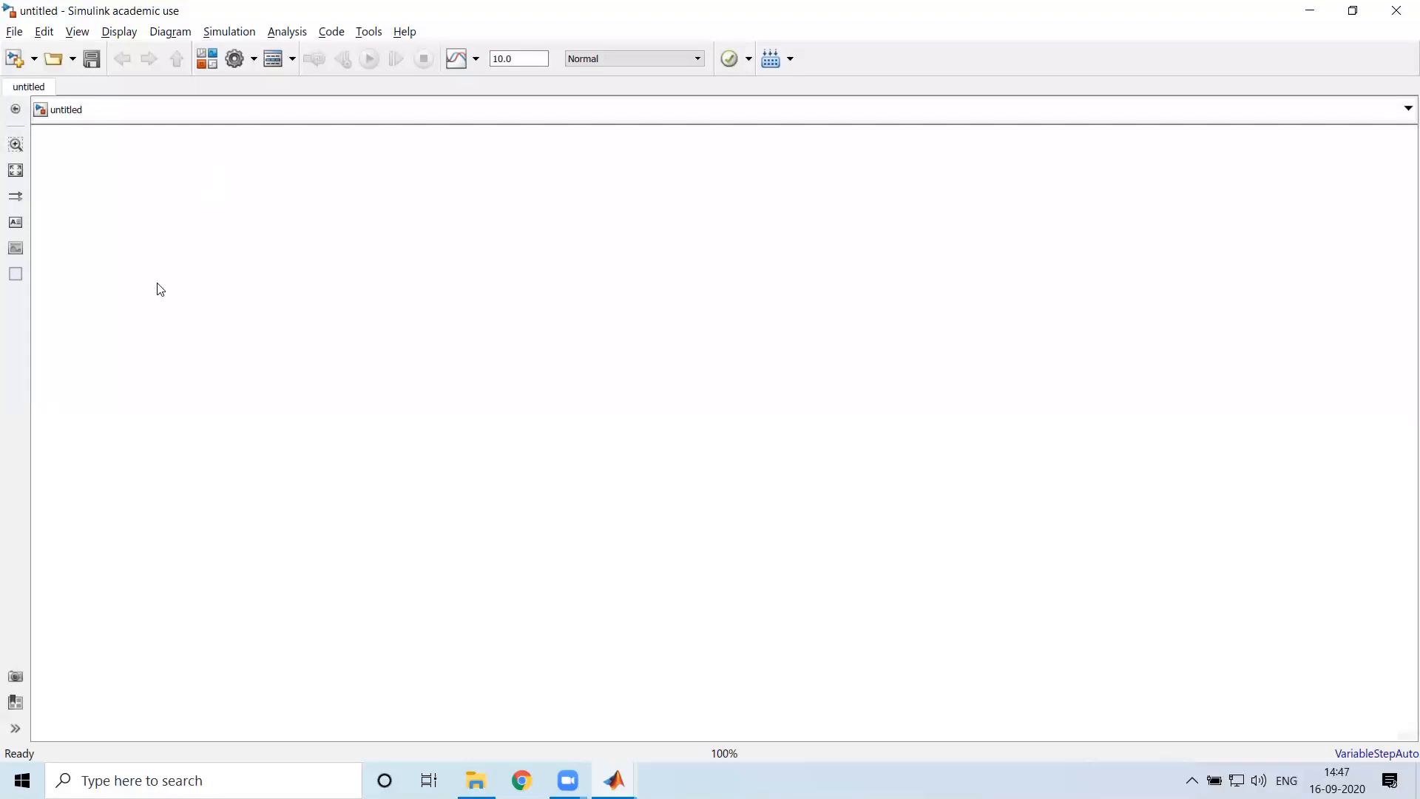
Open the Simulink Library Browser and move its window aside so the model canvas stays accessible
click(208, 61)
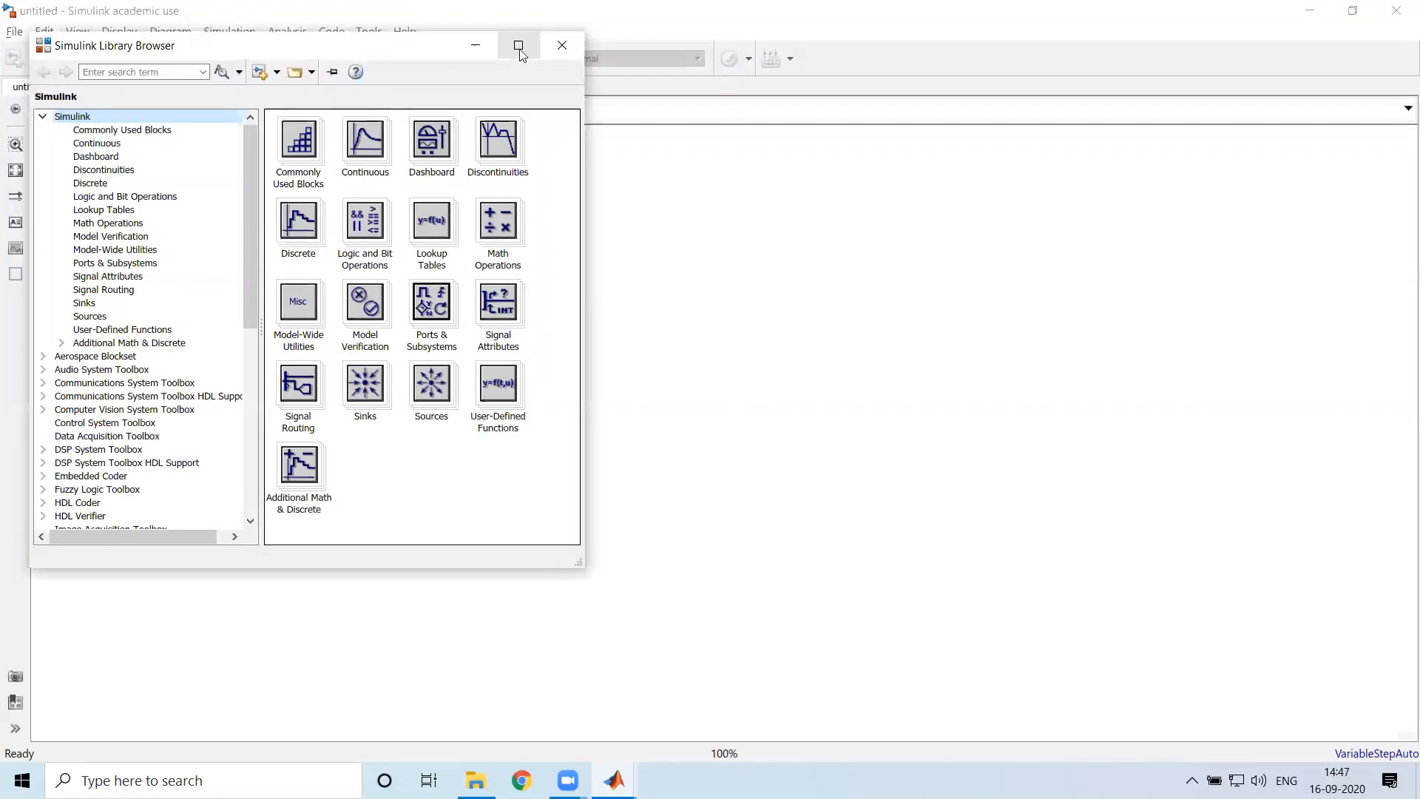
click(1353, 11)
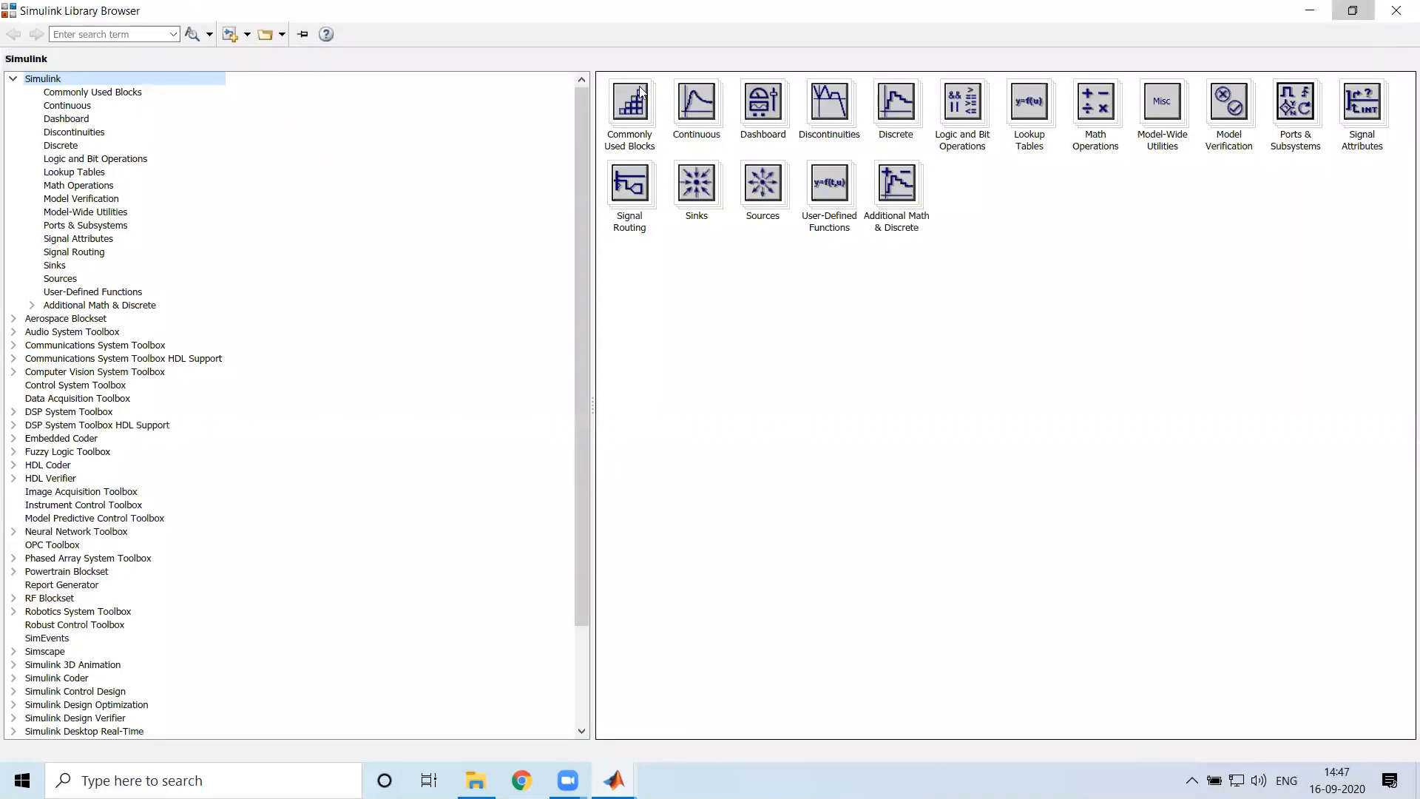
double_click(375, 35)
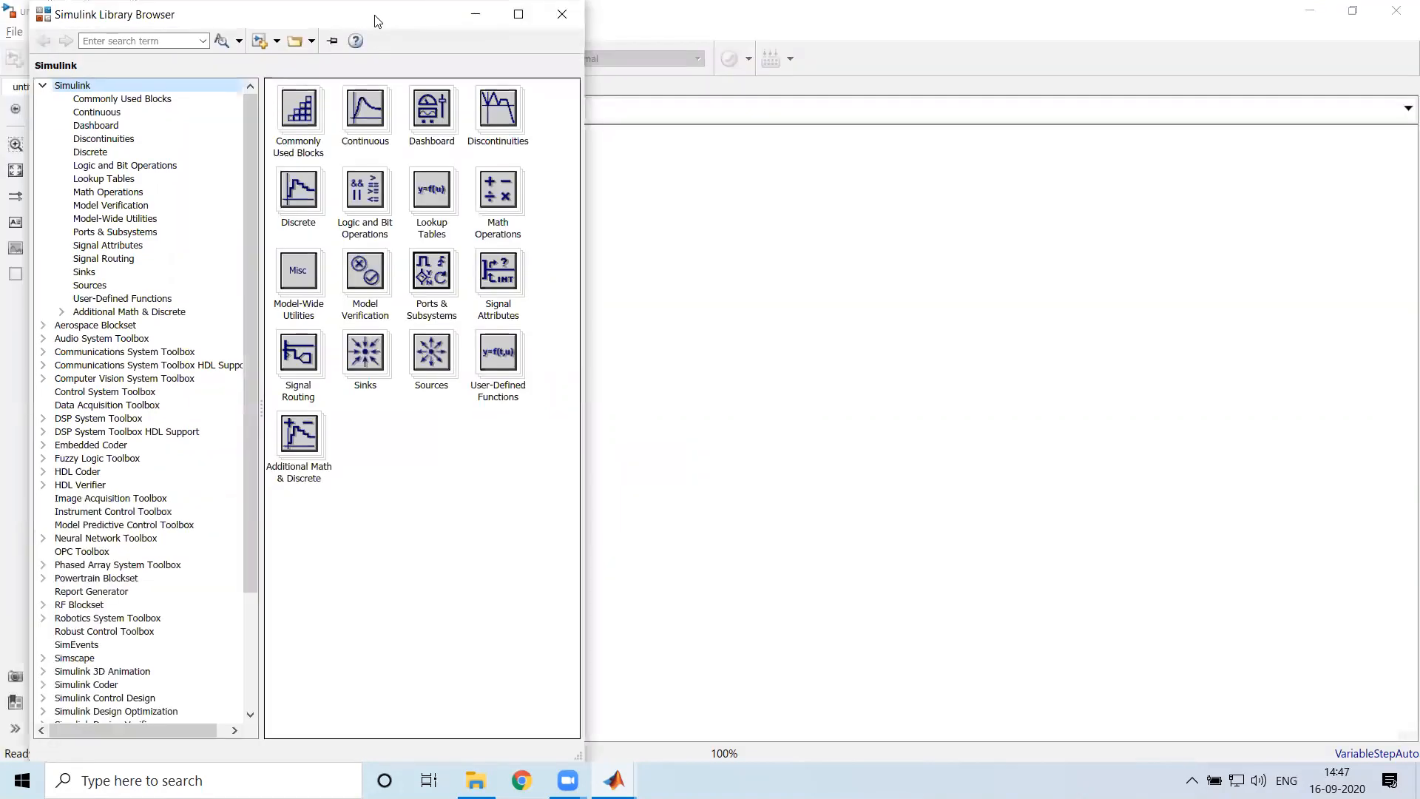
drag(375, 23, 1297, 32)
key(alt+Tab)
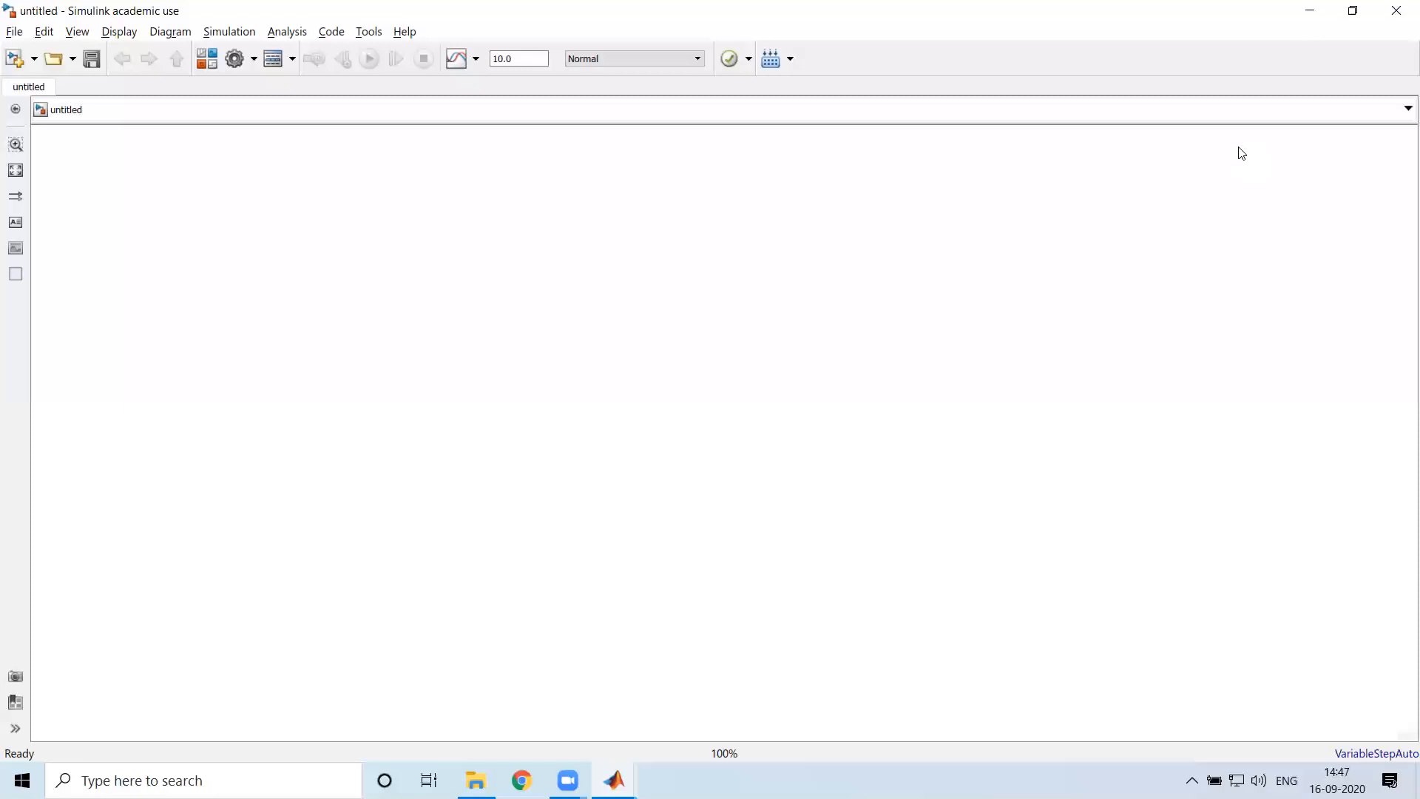
key(alt+Tab)
double_click(1301, 28)
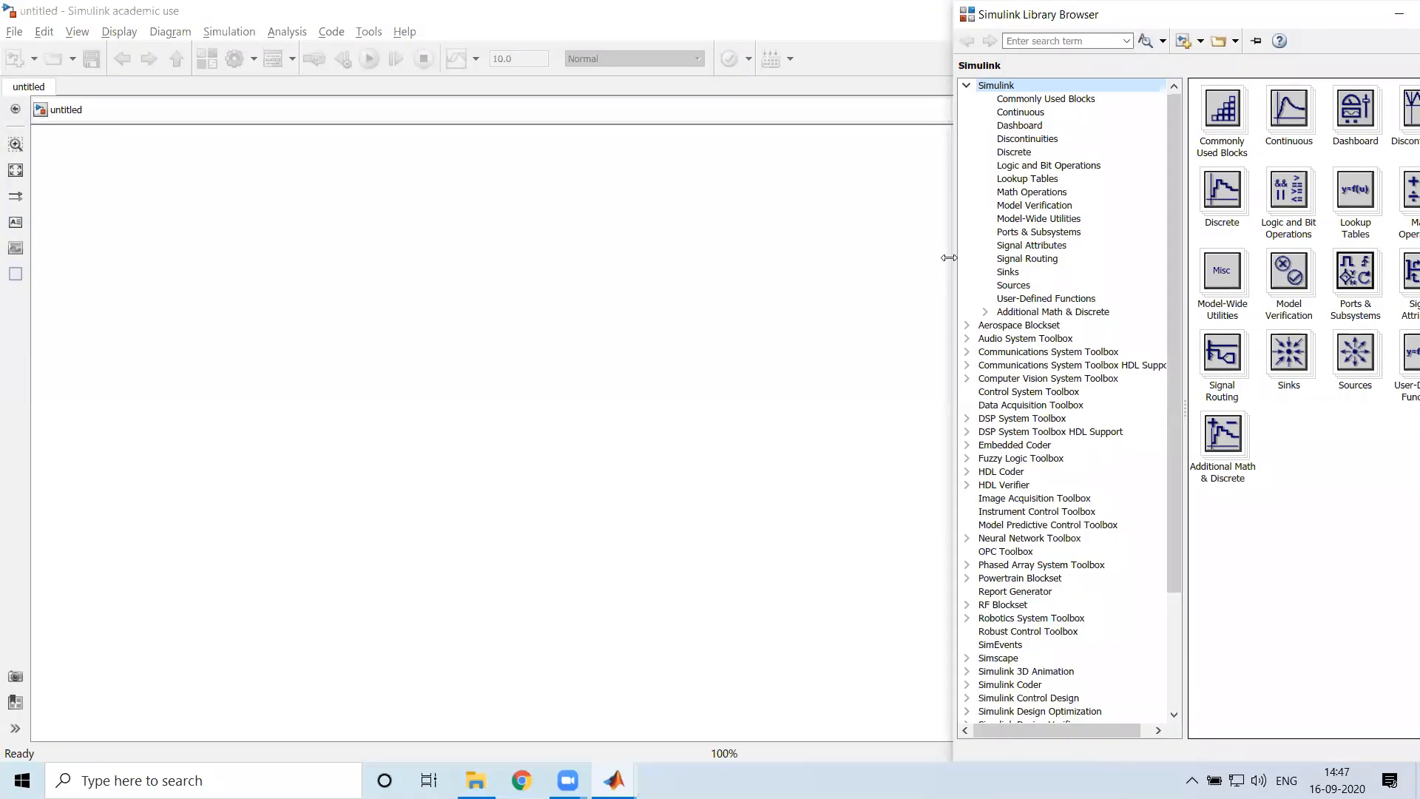
Restore the model window from full screen and tile it side by side with the Library Browser
click(710, 60)
click(1311, 43)
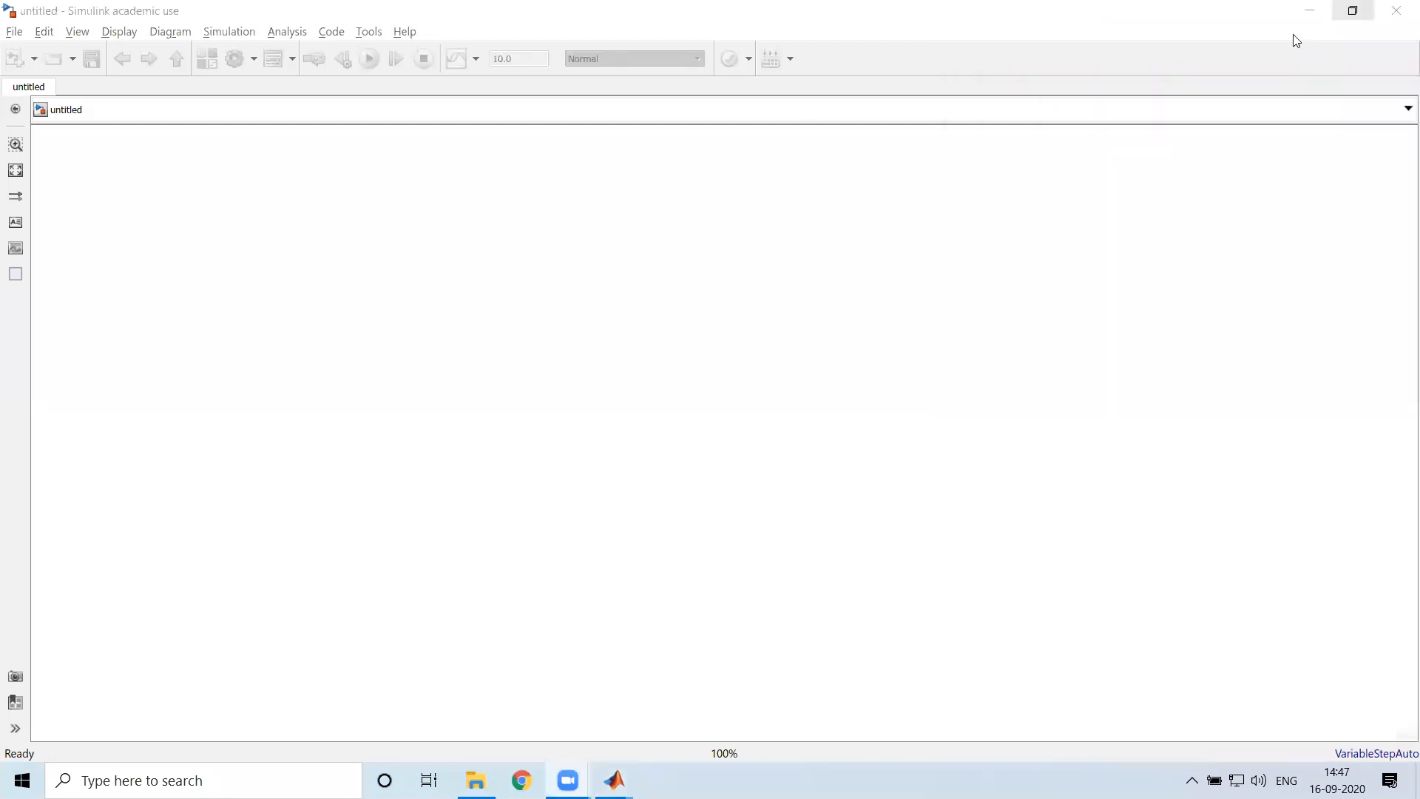
click(1353, 11)
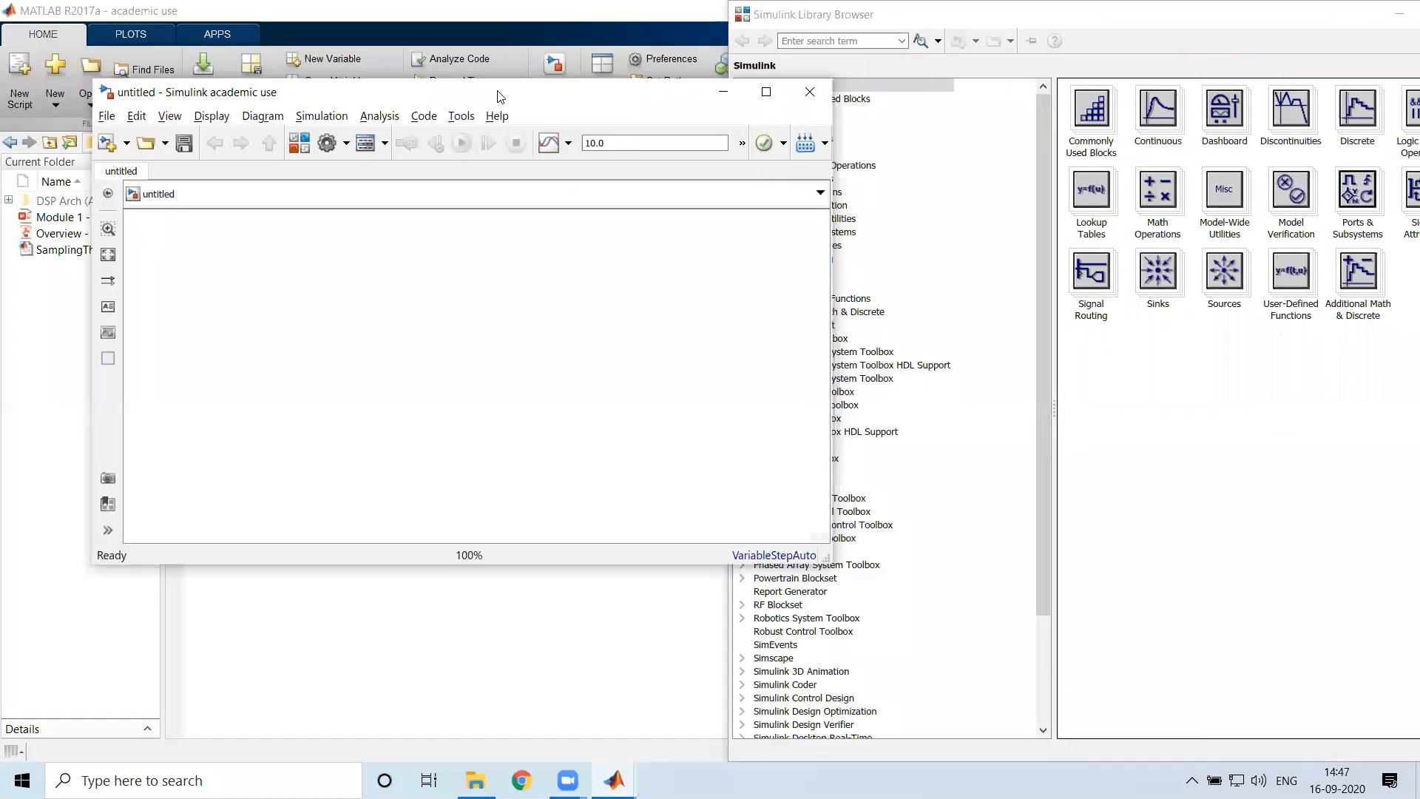
key(super+Left)
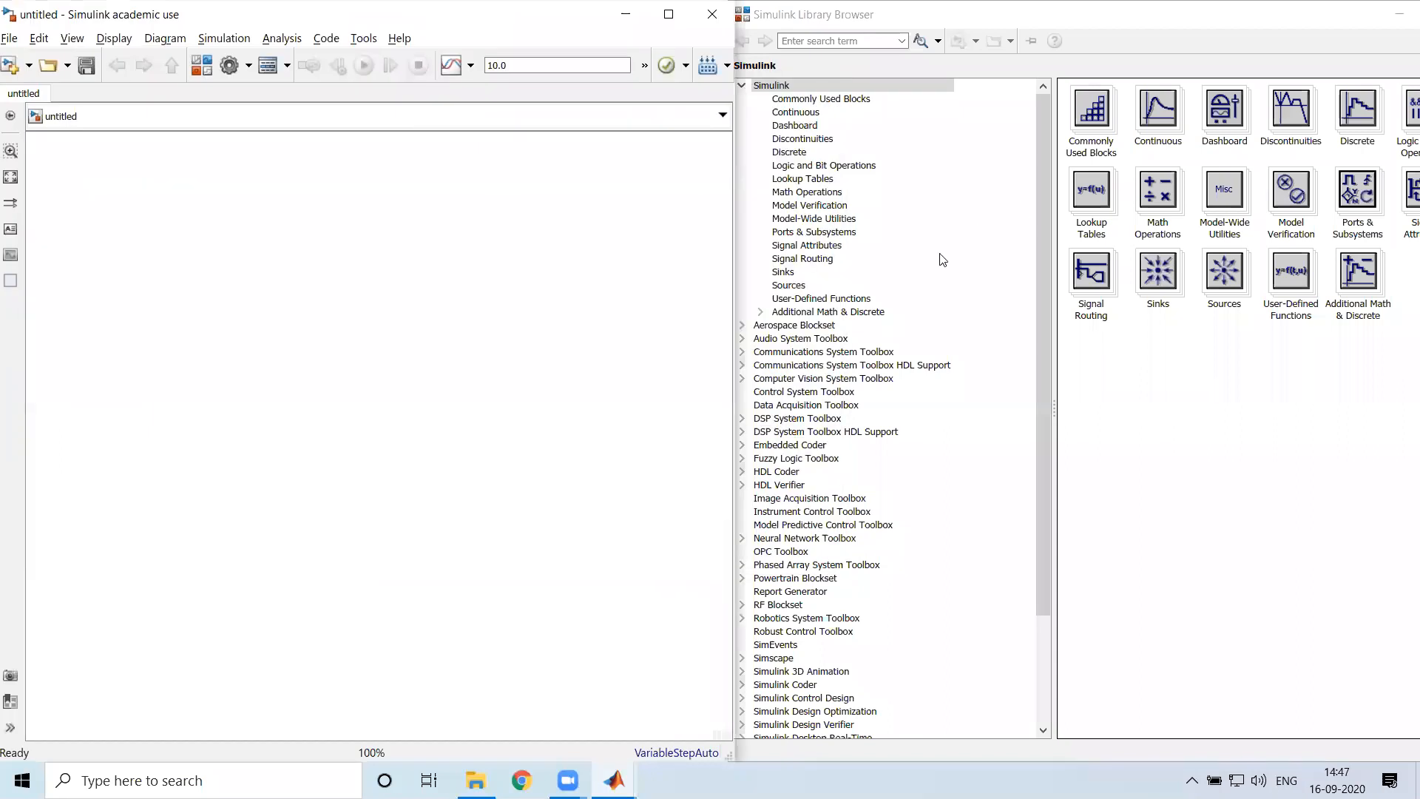
click(1147, 449)
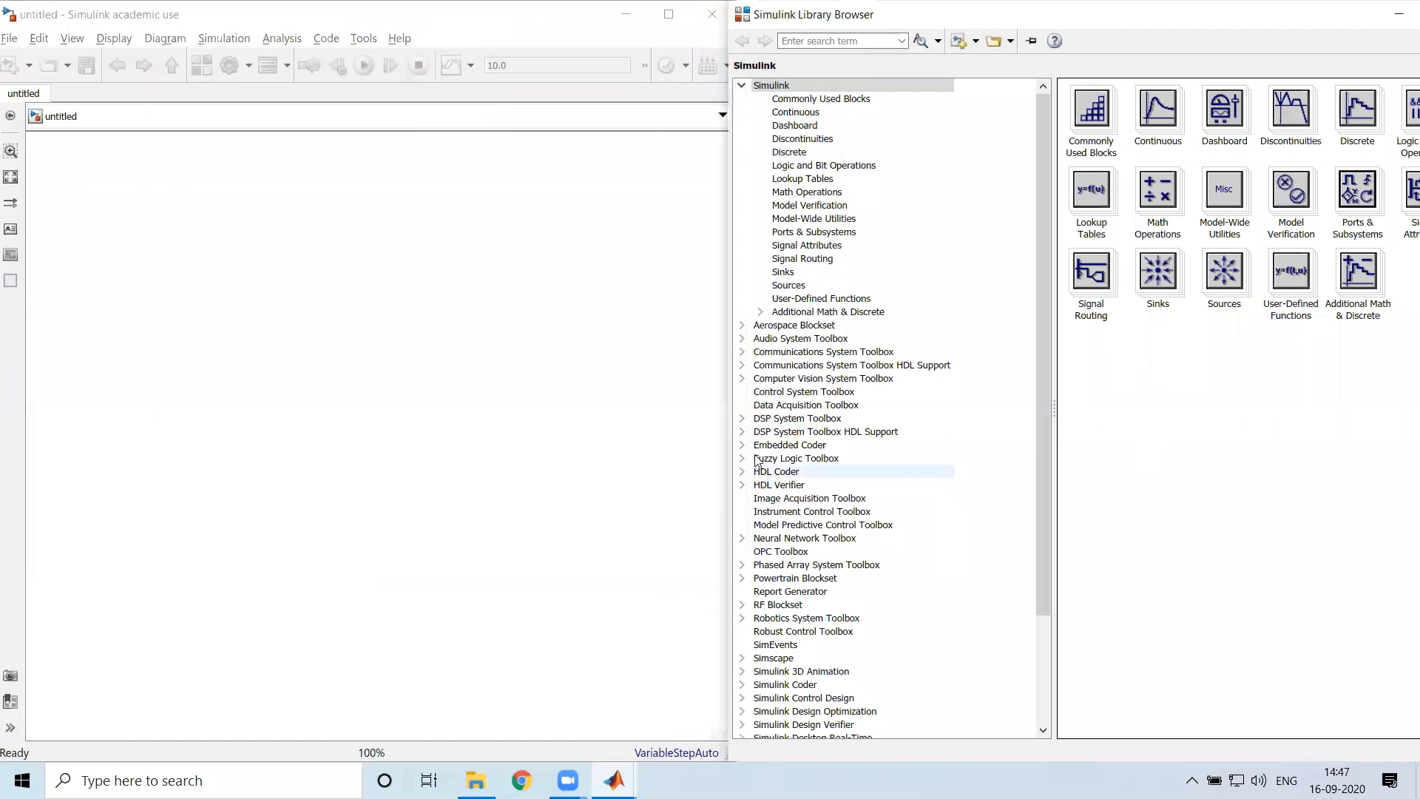
mouse_move(727, 427)
mouse_down()
mouse_move(735, 418)
mouse_move(707, 420)
mouse_up()
click(735, 418)
Search the block library for "bernoulli"
click(776, 40)
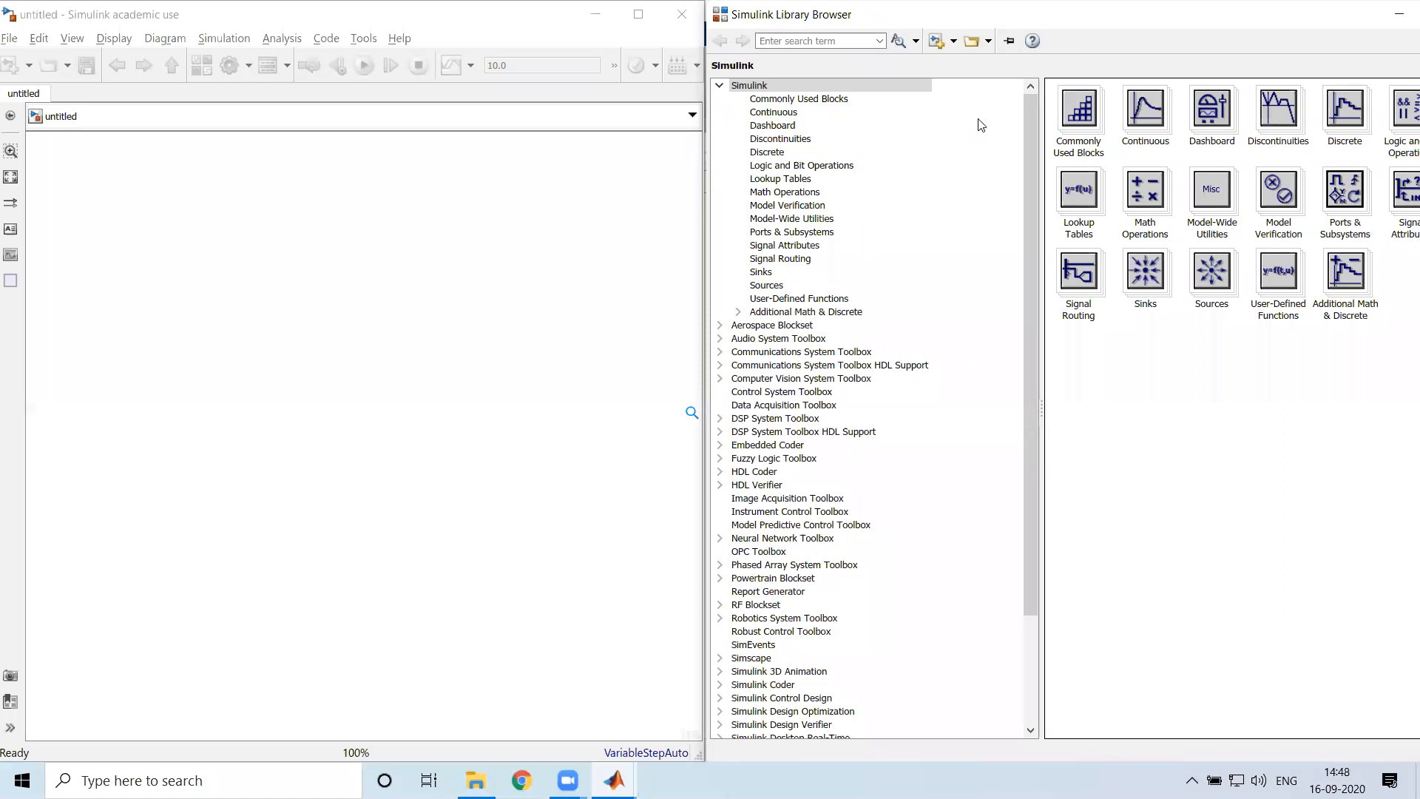
text(bernoull)
key(Return)
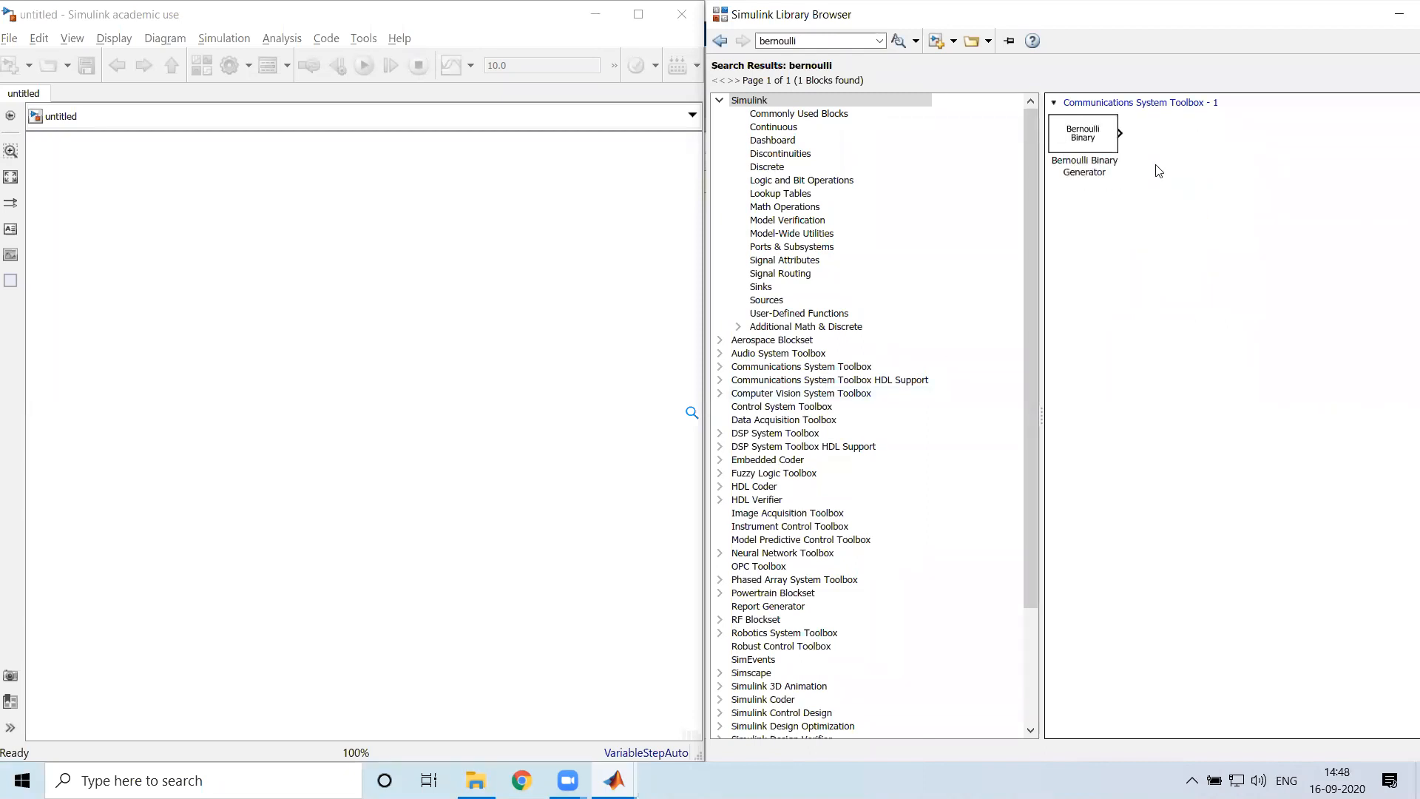
Add a Bernoulli Binary Generator block to the model and position it near the upper-left corner of the canvas
right_click(1096, 145)
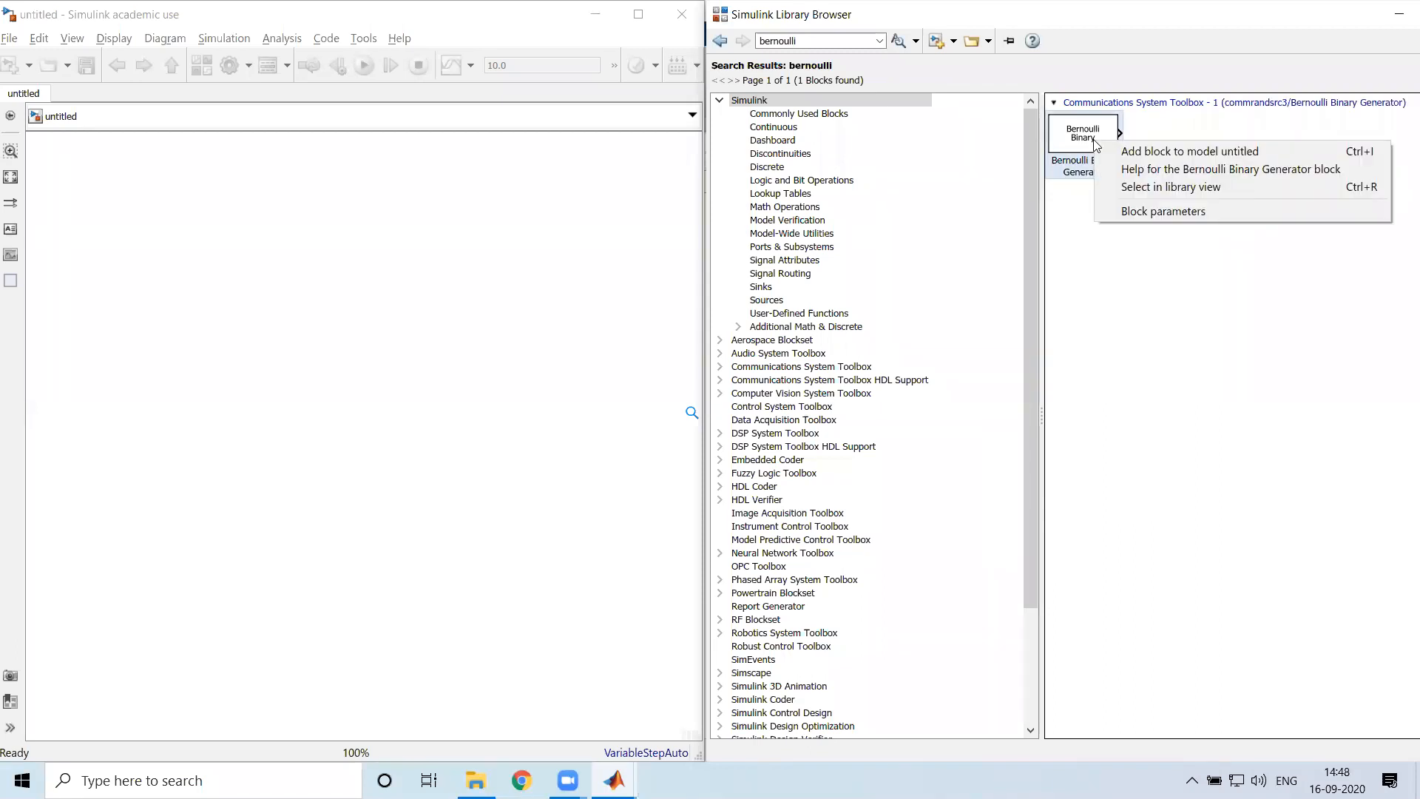
click(1110, 305)
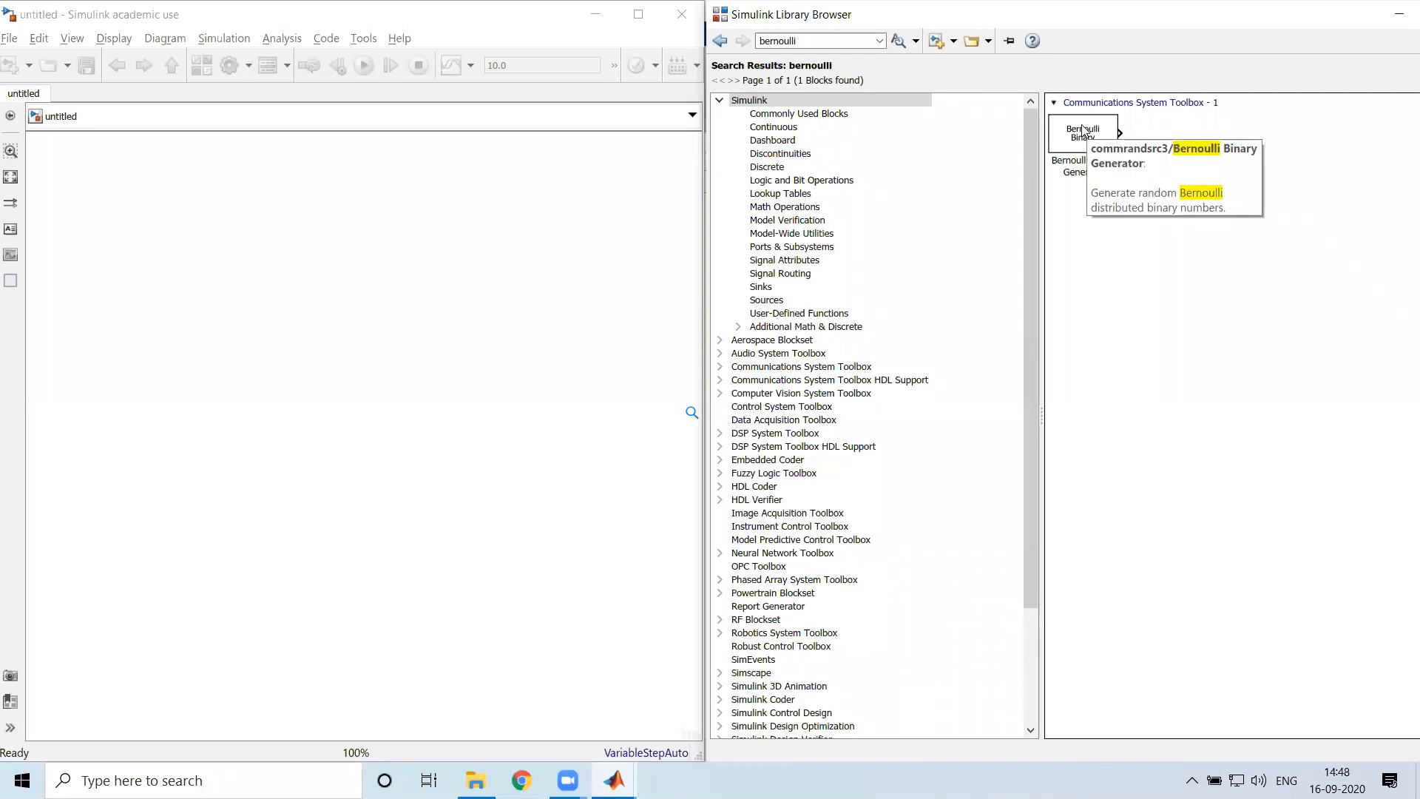
right_click(1084, 130)
click(1095, 267)
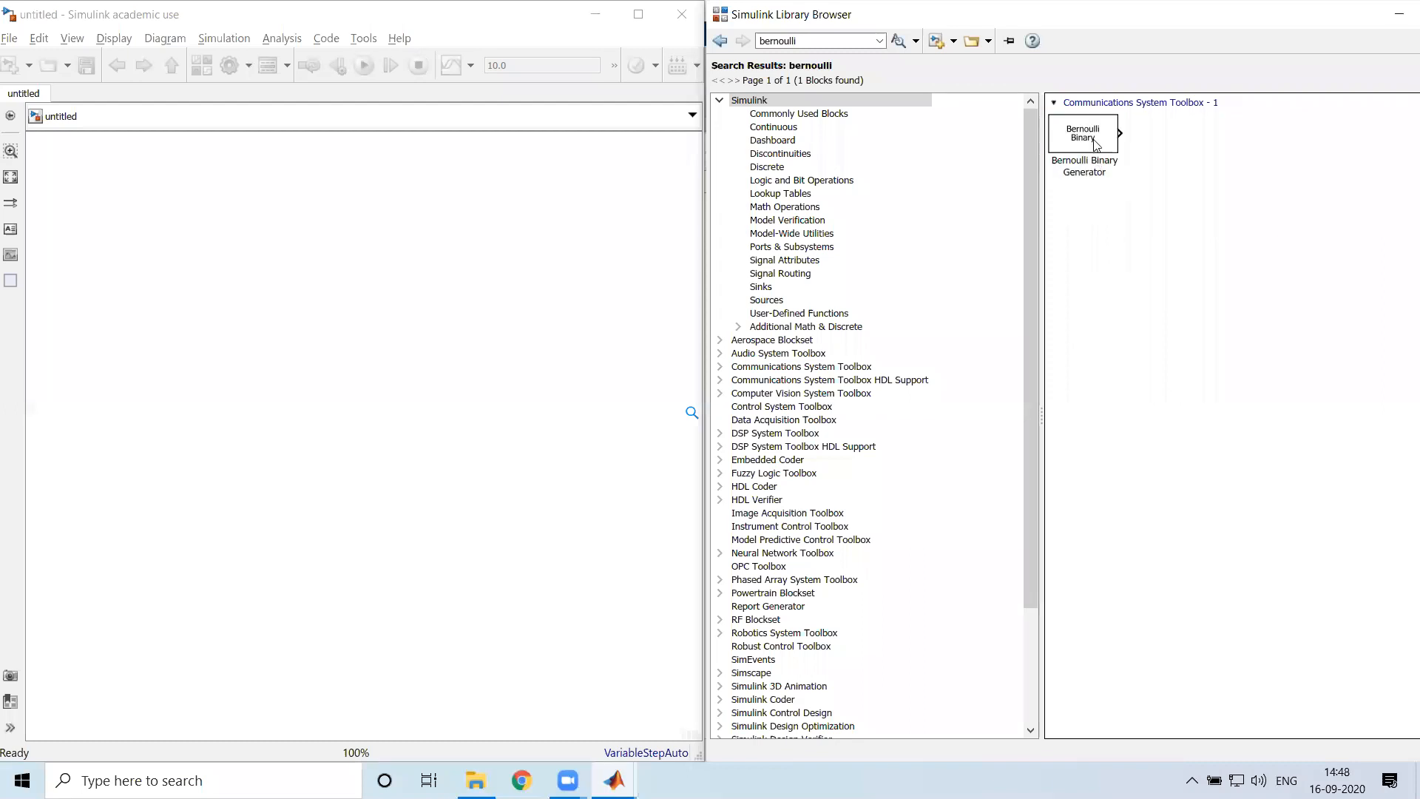
drag(1083, 142, 167, 192)
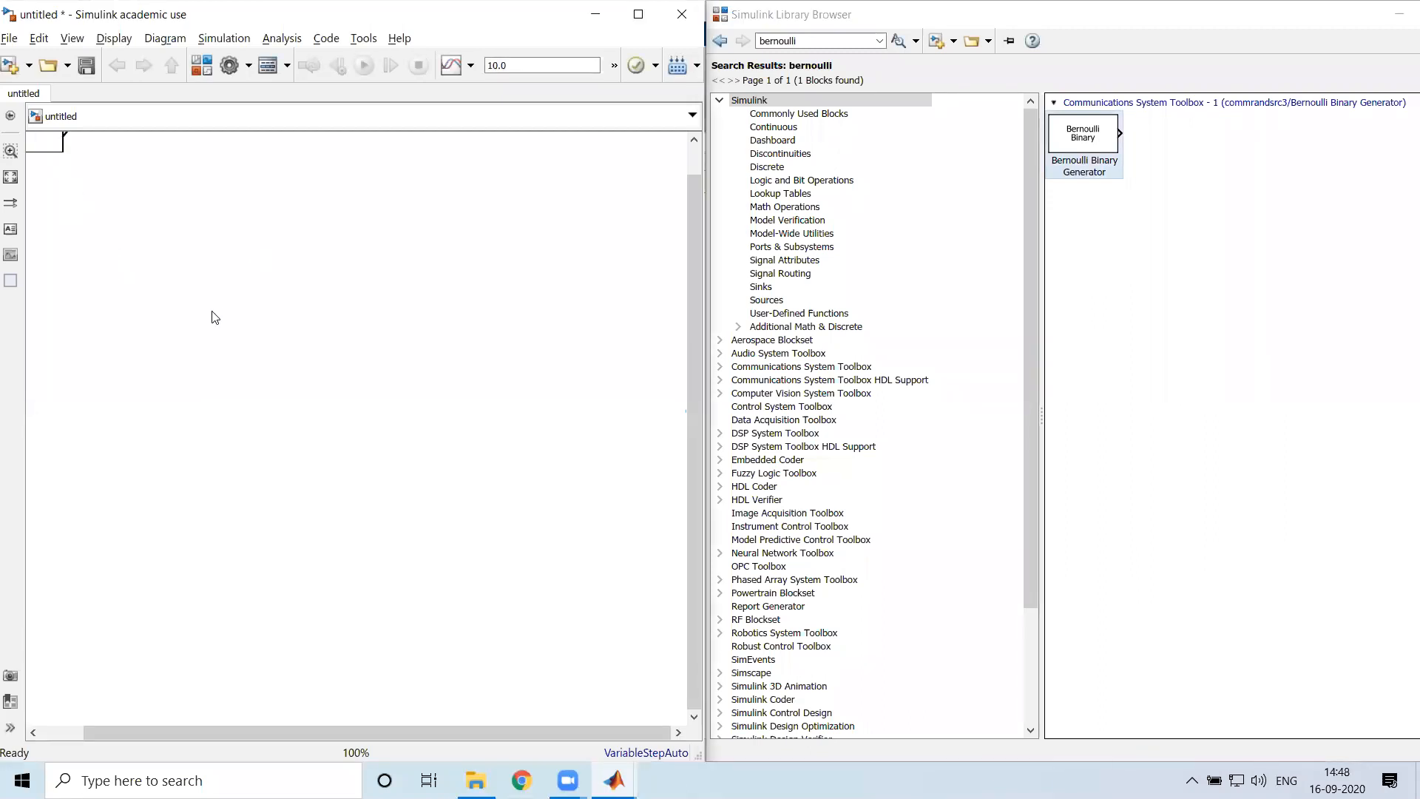
drag(279, 729, 119, 702)
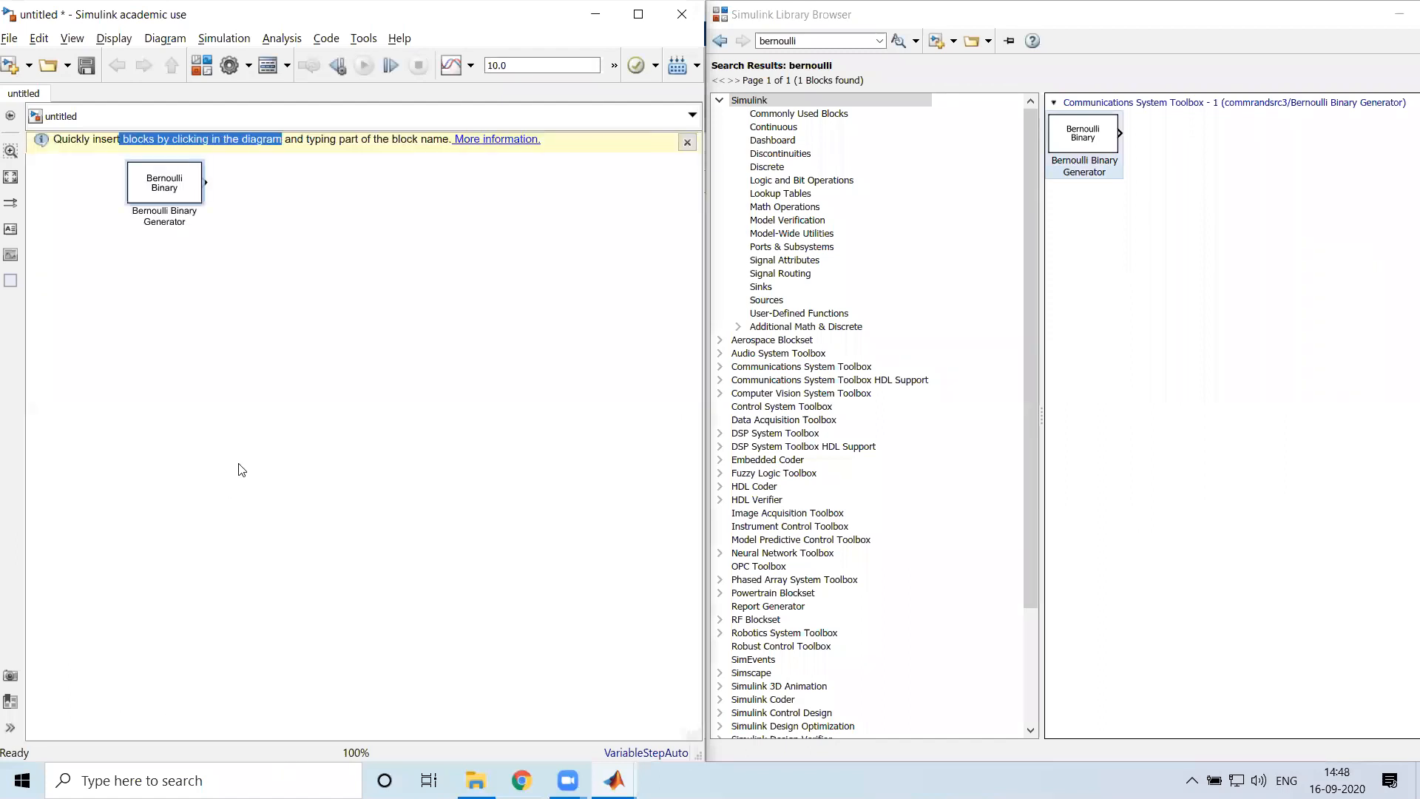
drag(171, 191, 143, 238)
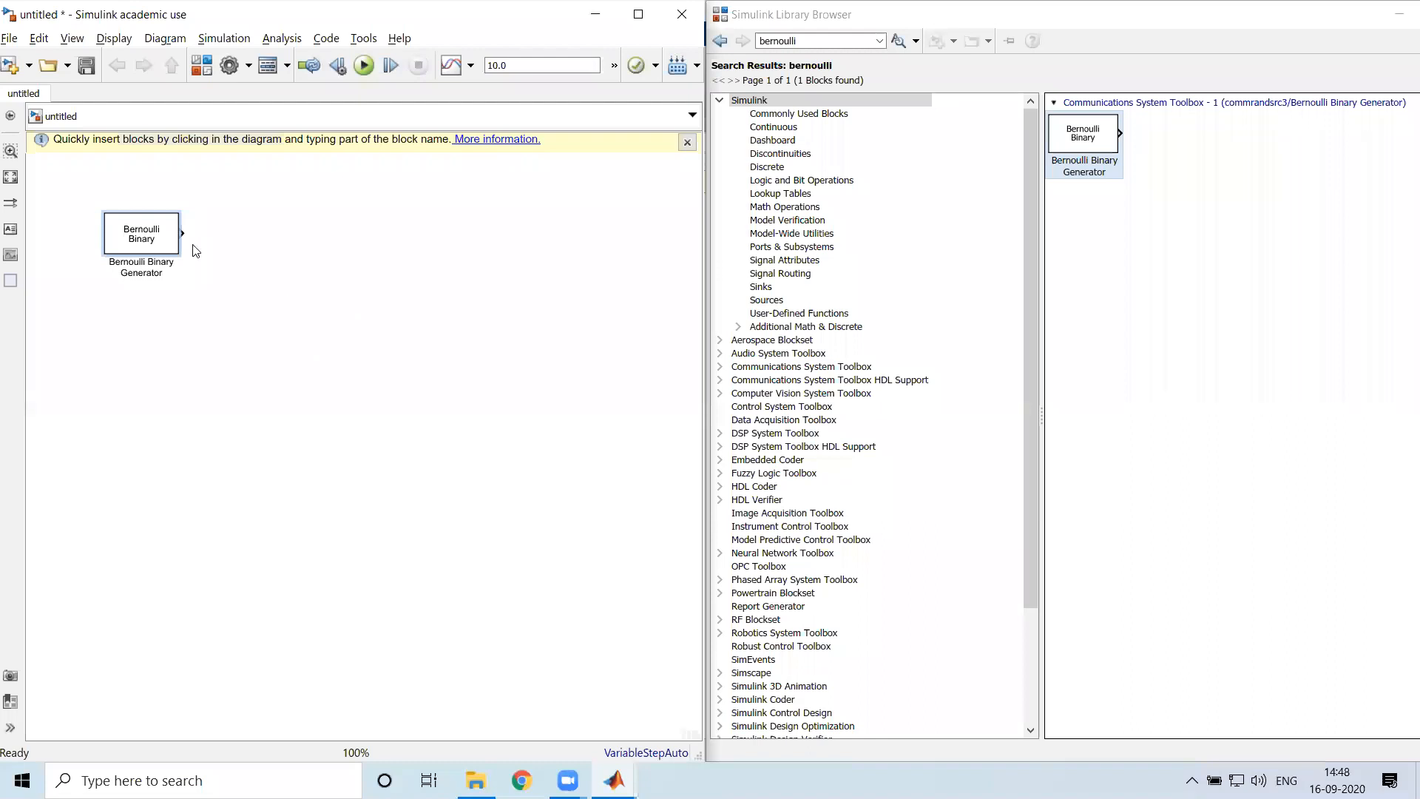
Examine the Bernoulli Binary Generator's parameters, including probability of zero and sample time, and close them without changes
click(152, 247)
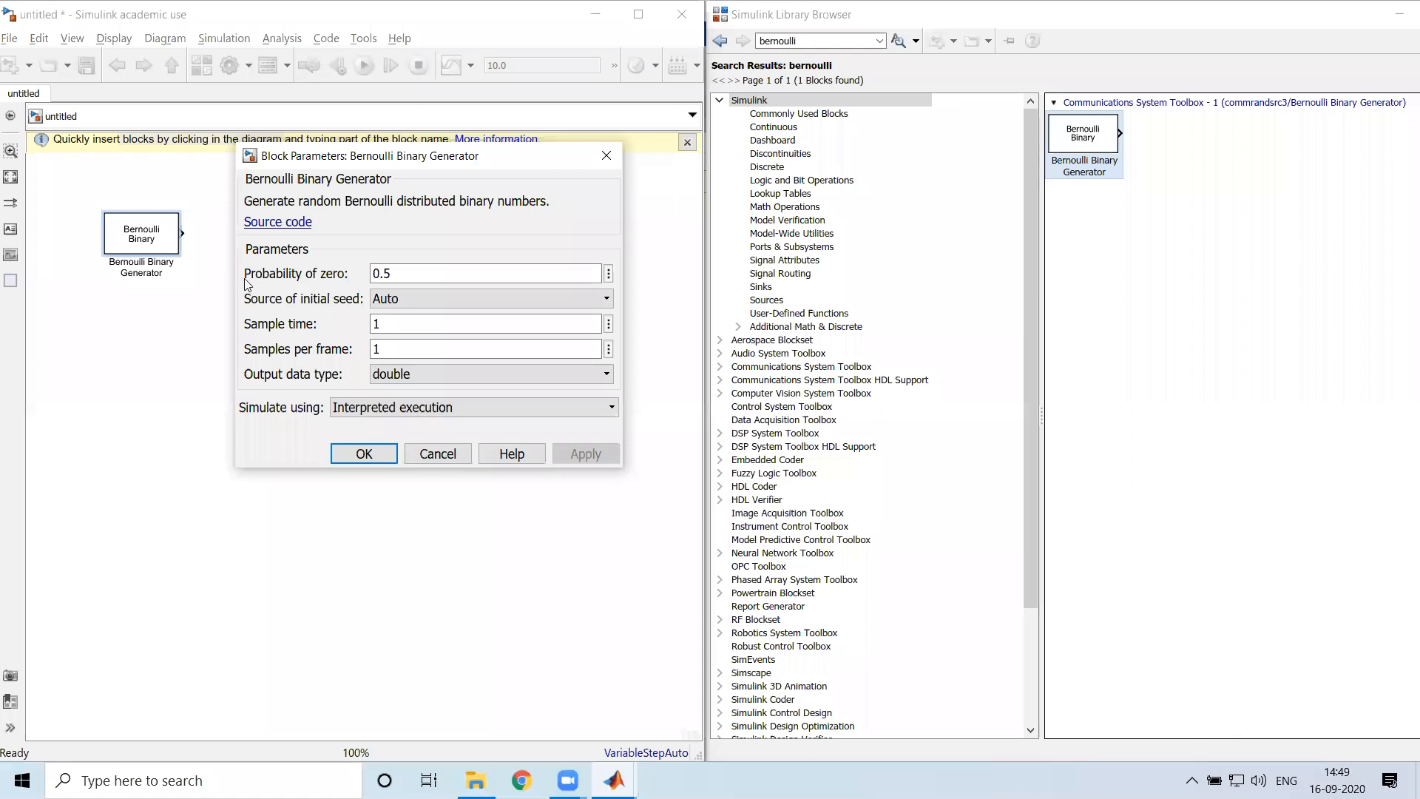
click(394, 273)
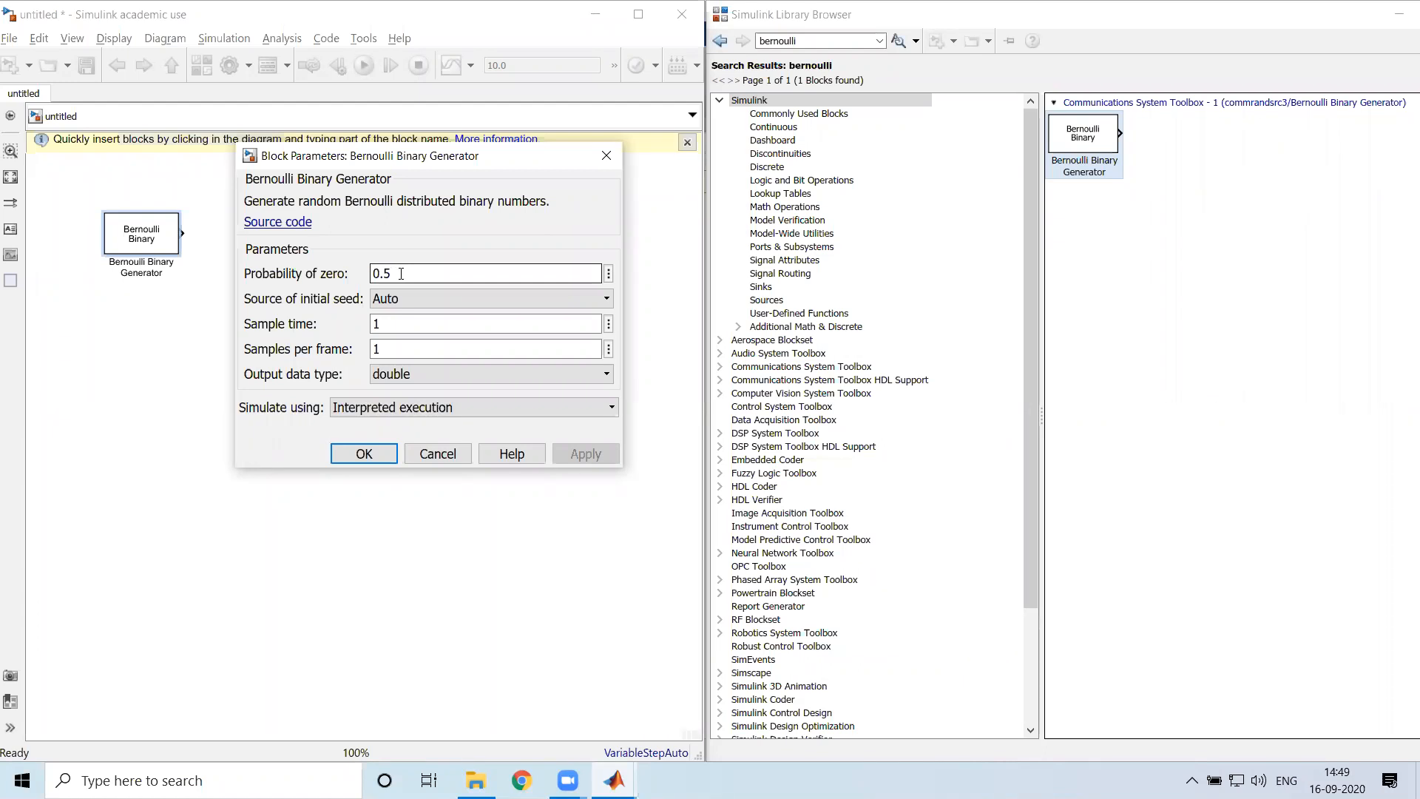
click(436, 331)
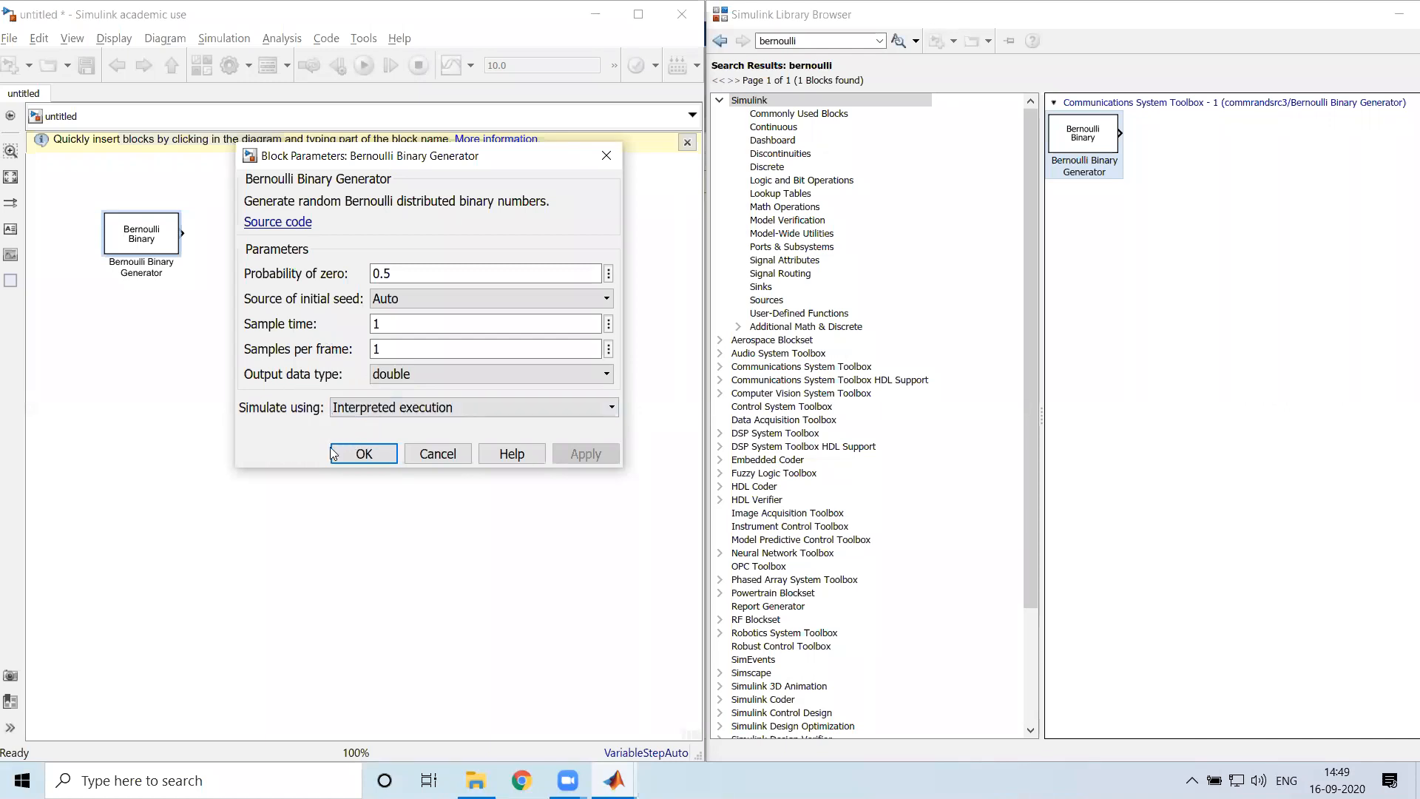
double_click(408, 276)
click(432, 275)
click(438, 447)
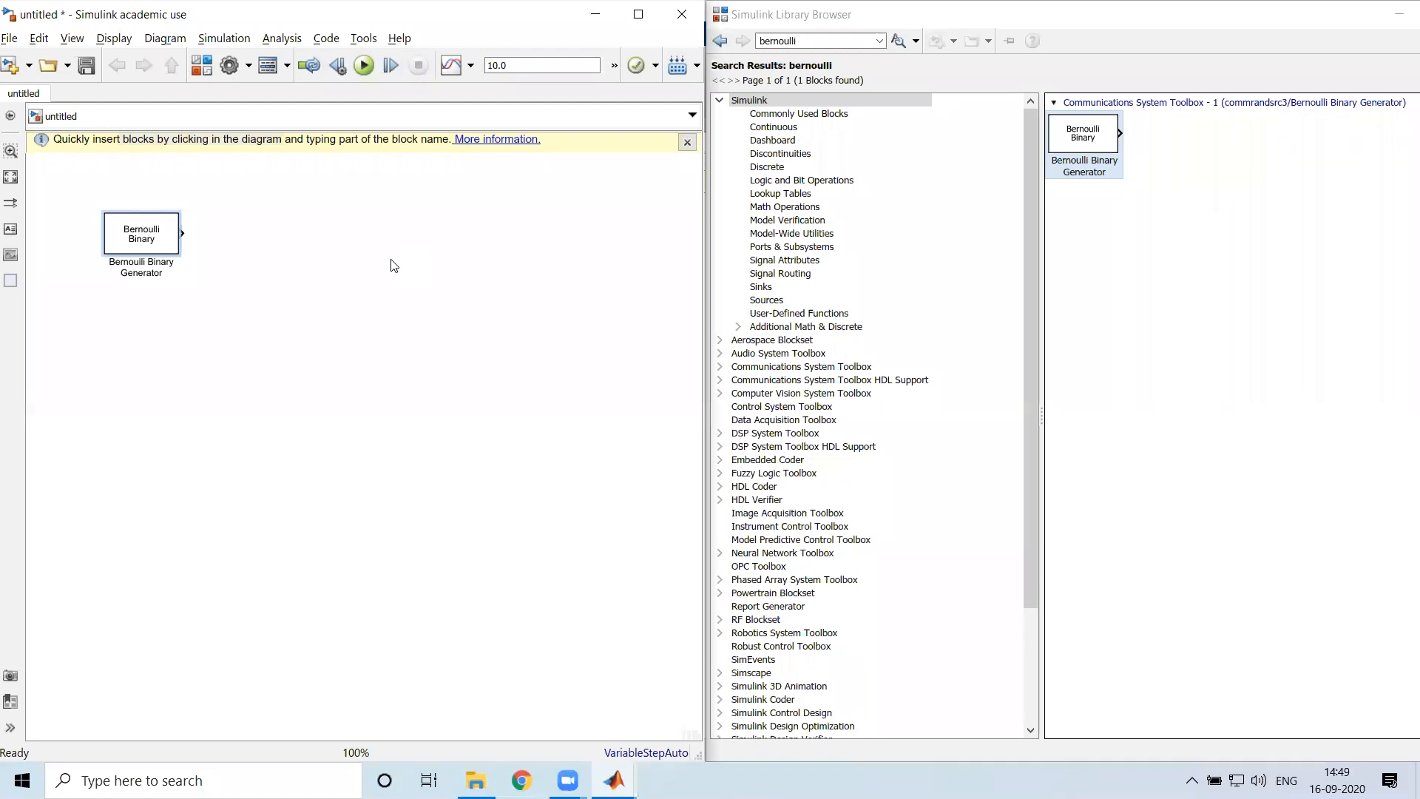
click(379, 259)
Search the block library for "switch"
click(817, 43)
double_click(790, 40)
text(switch)
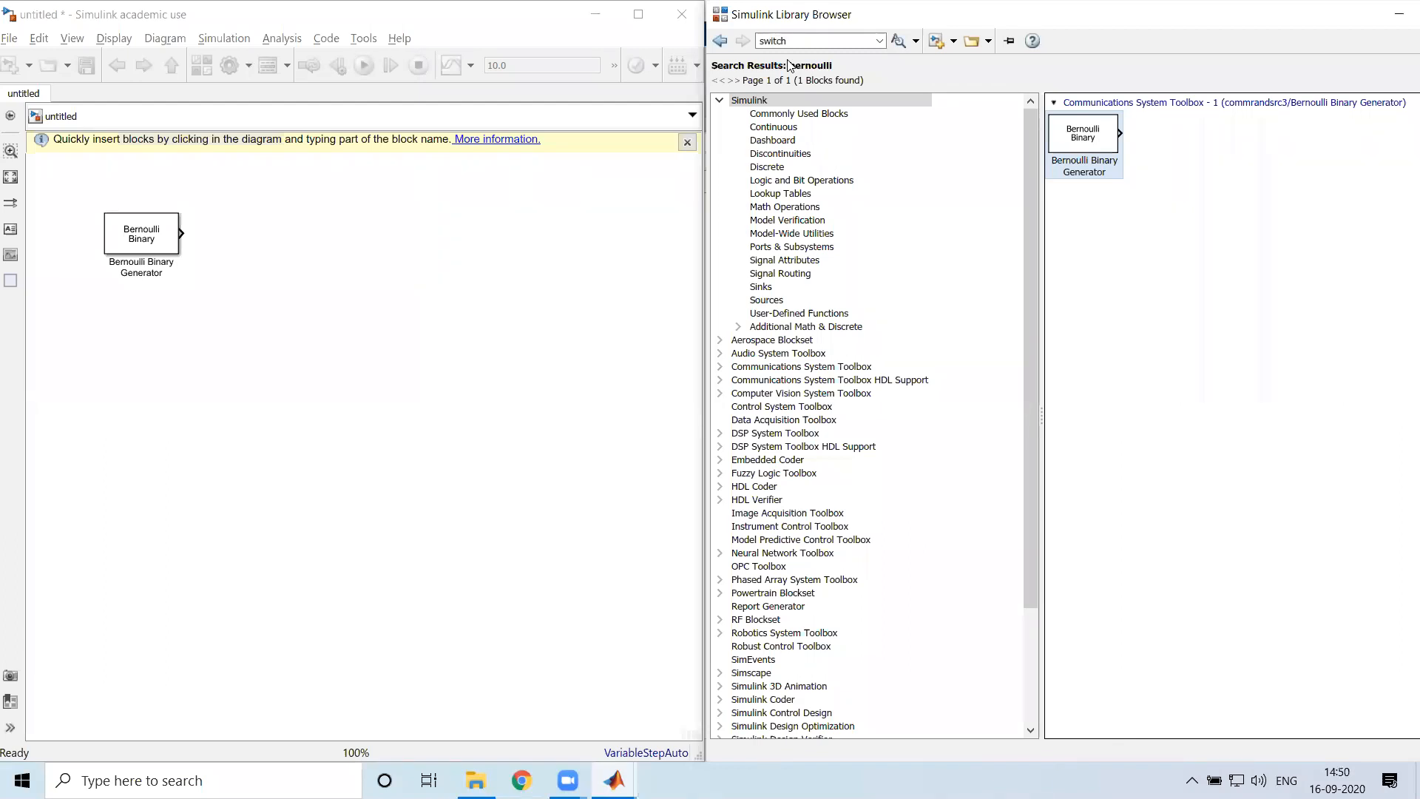
key(Return)
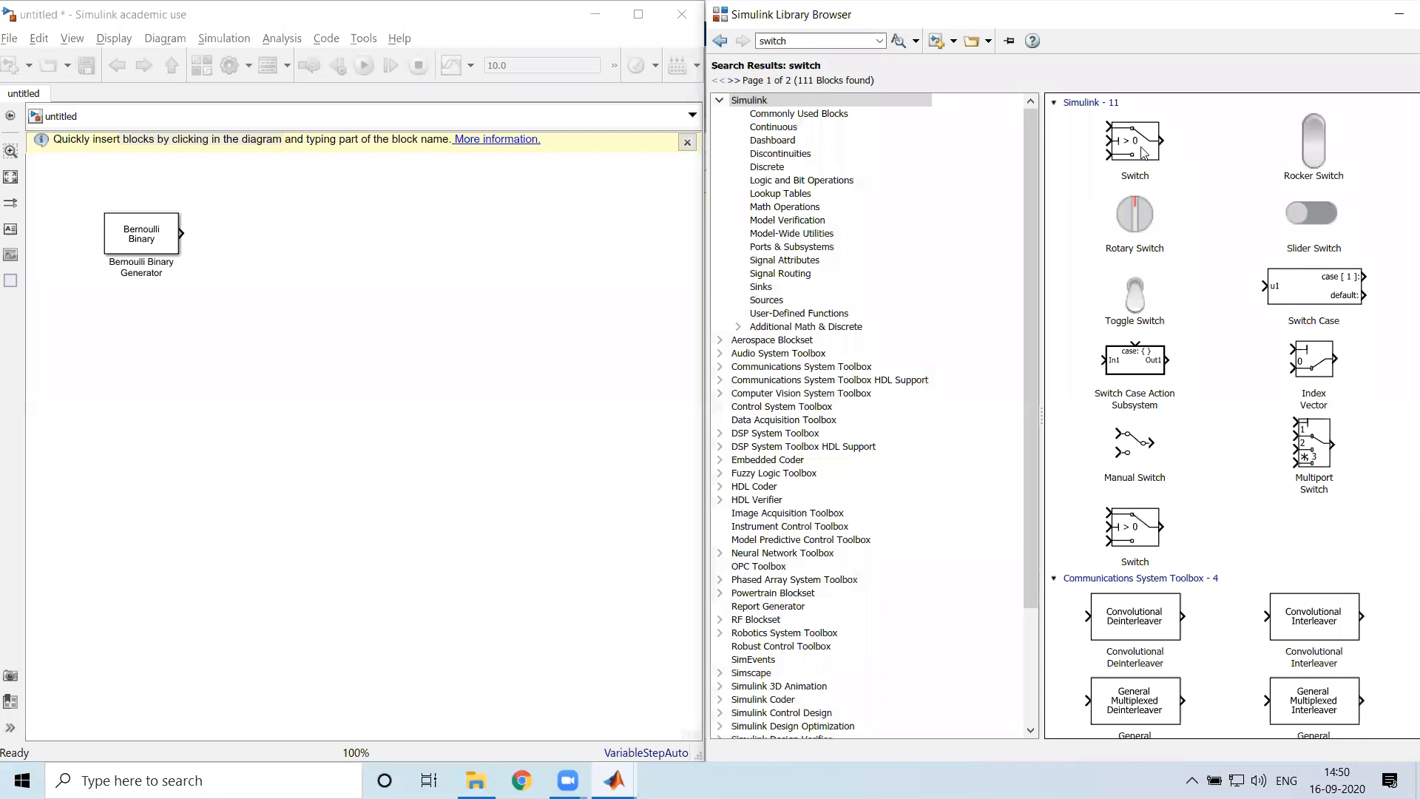
Add a Switch block to the right of the Bernoulli Binary Generator and enlarge it to several times its default size
click(1143, 152)
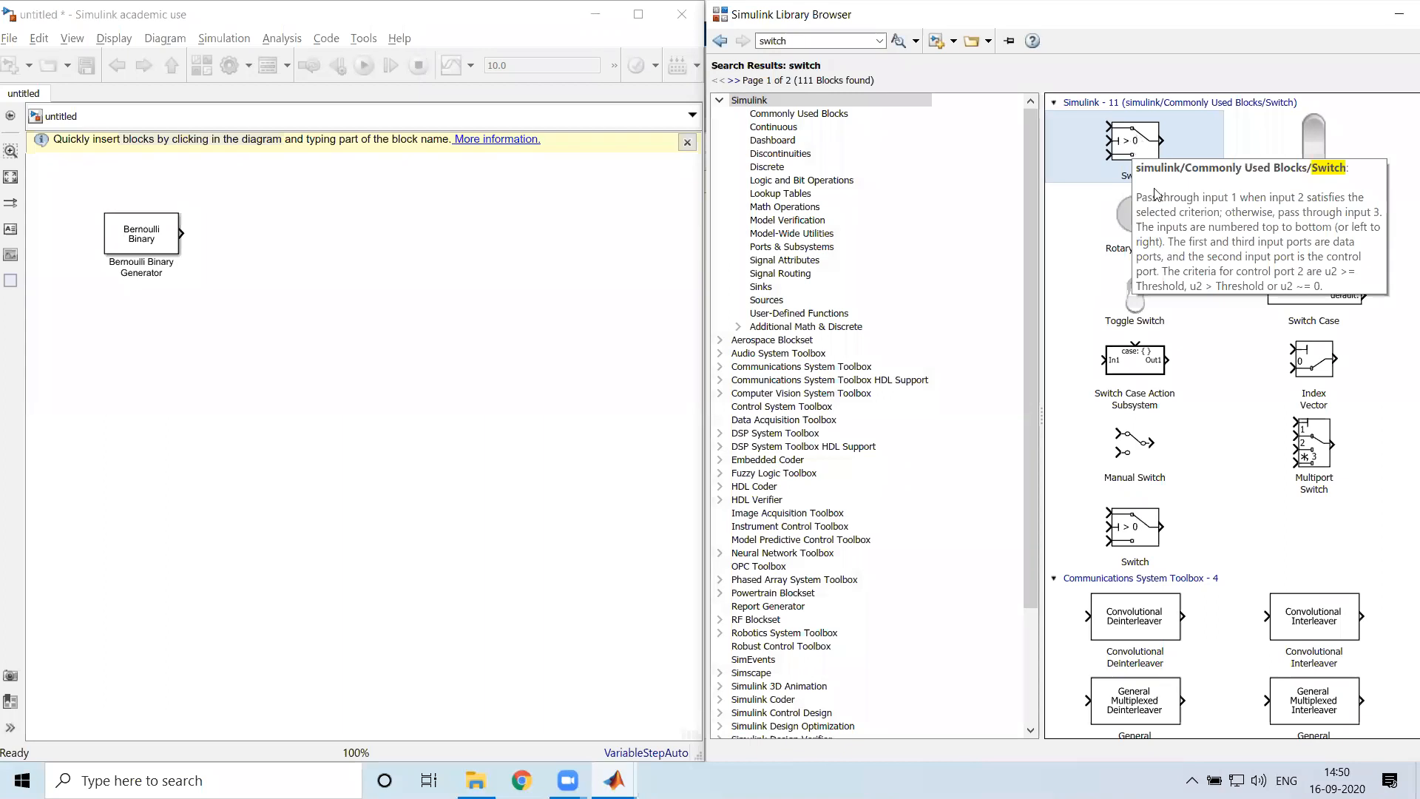
right_click(1140, 143)
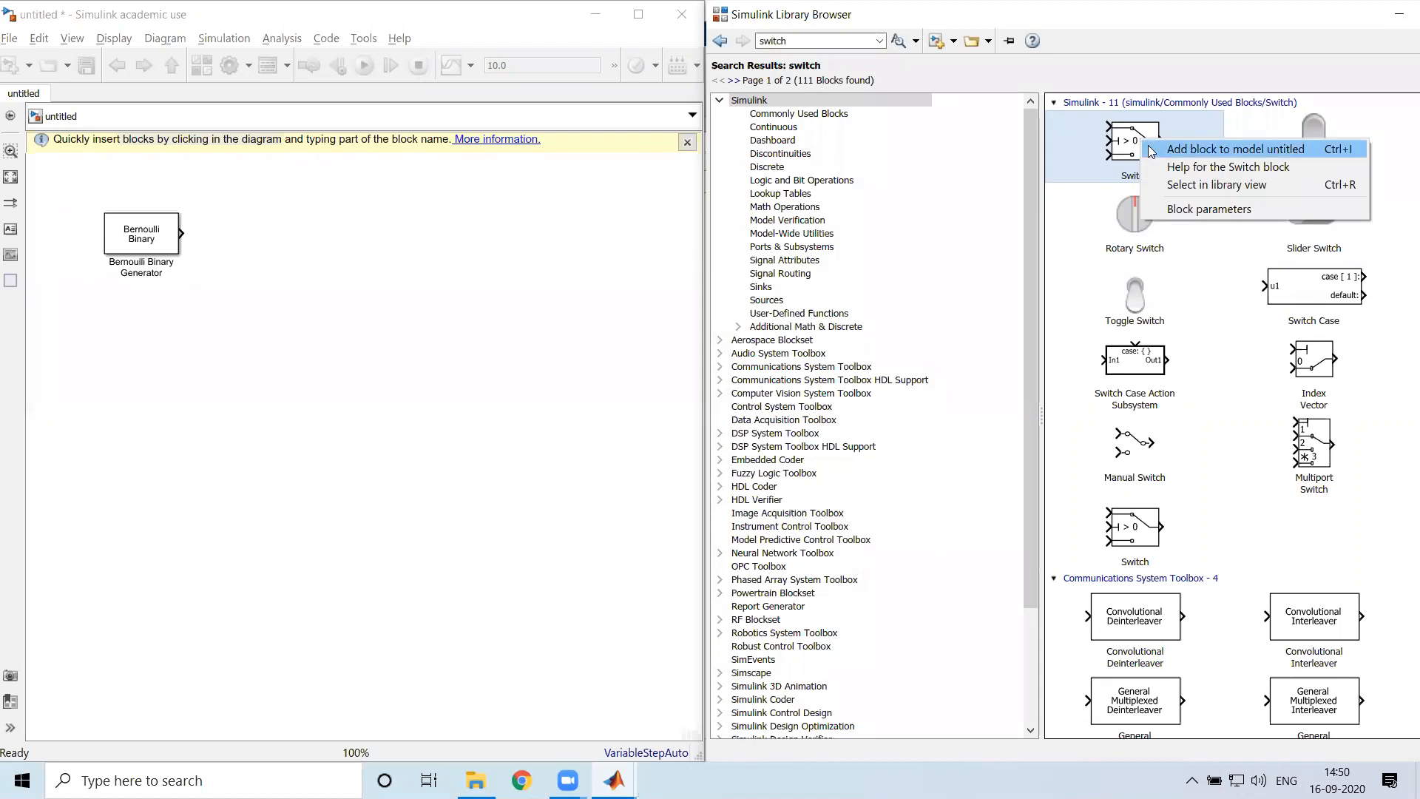
click(539, 271)
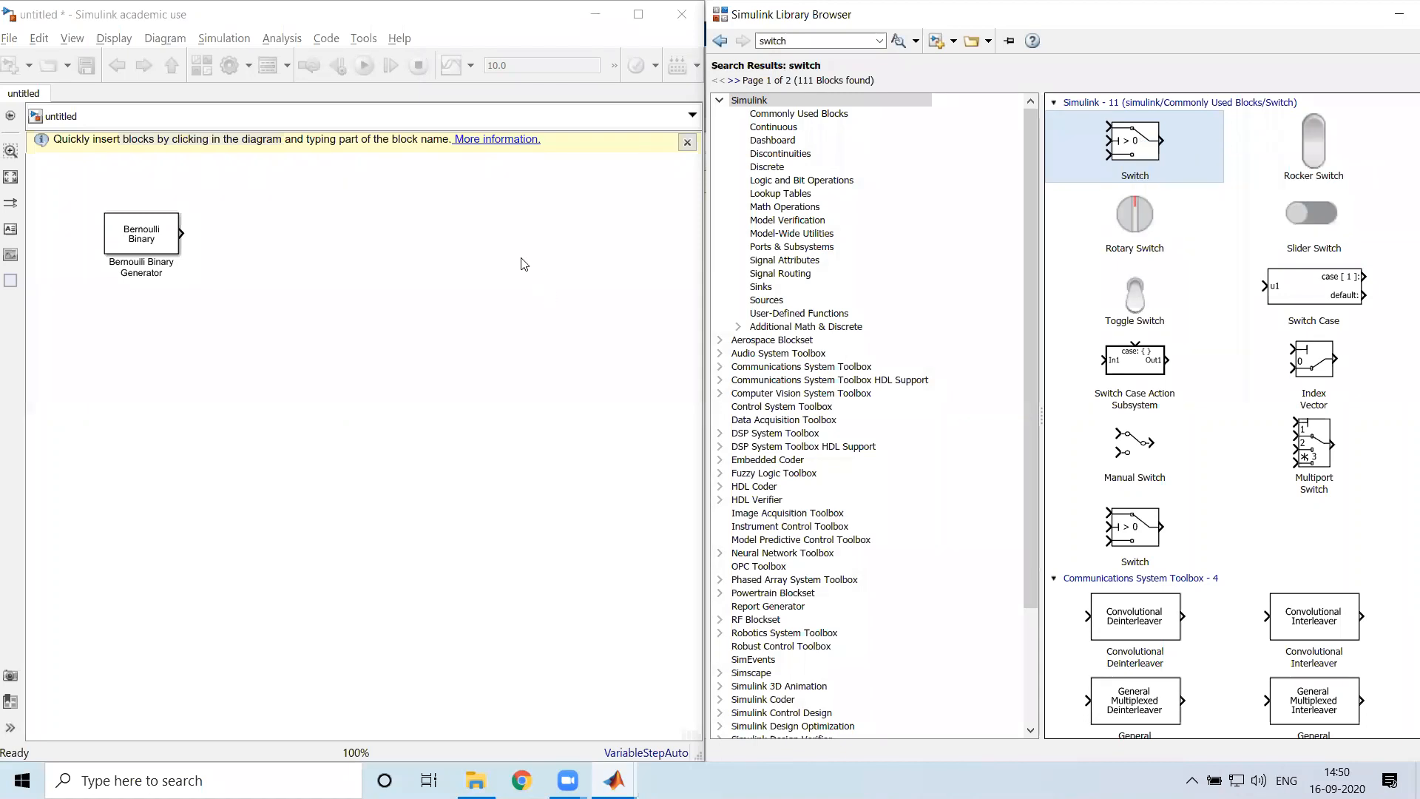
drag(1136, 142, 363, 436)
drag(340, 275, 370, 238)
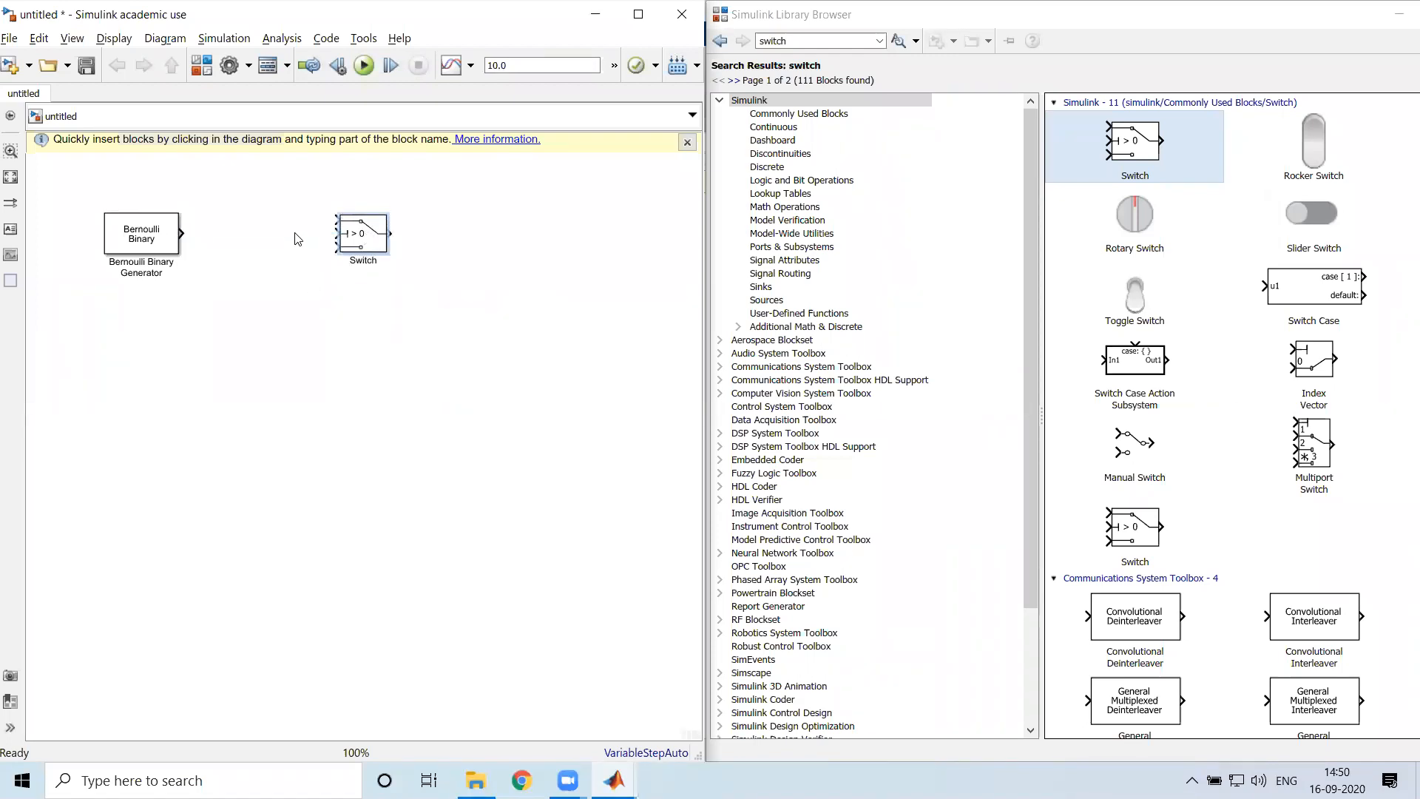
click(365, 240)
drag(386, 253, 589, 455)
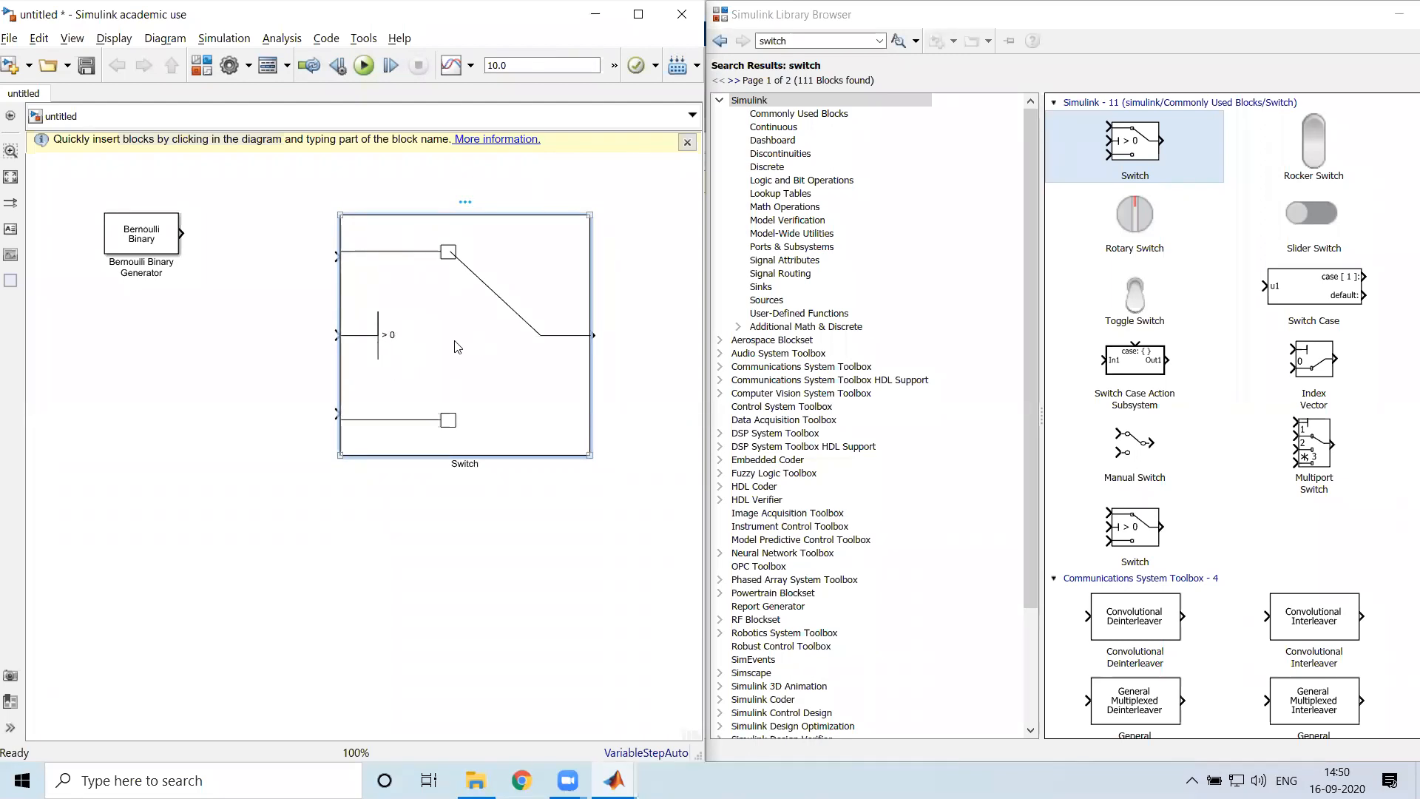
Open the Switch block's parameters and examine the threshold setting against the block's input ports
double_click(472, 362)
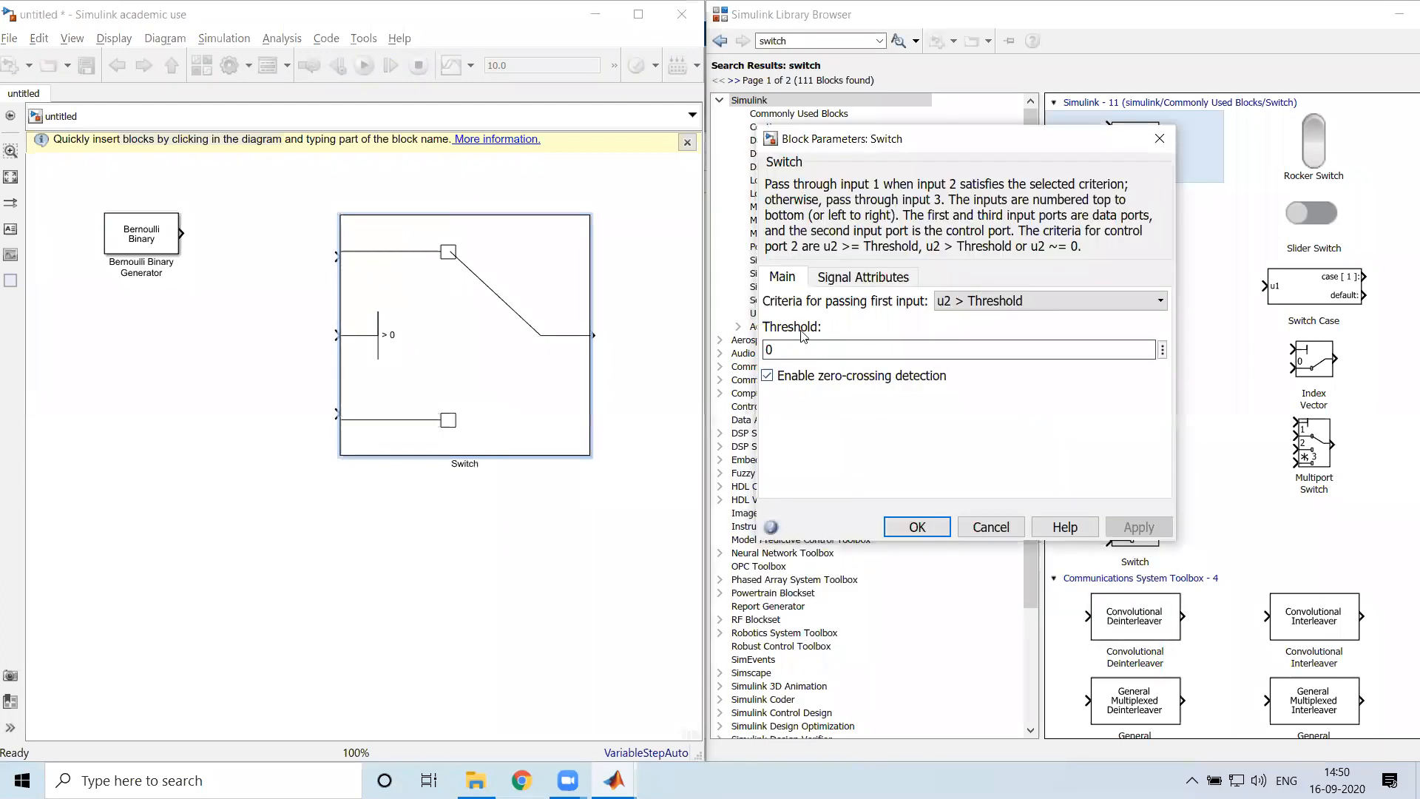
drag(766, 330, 827, 325)
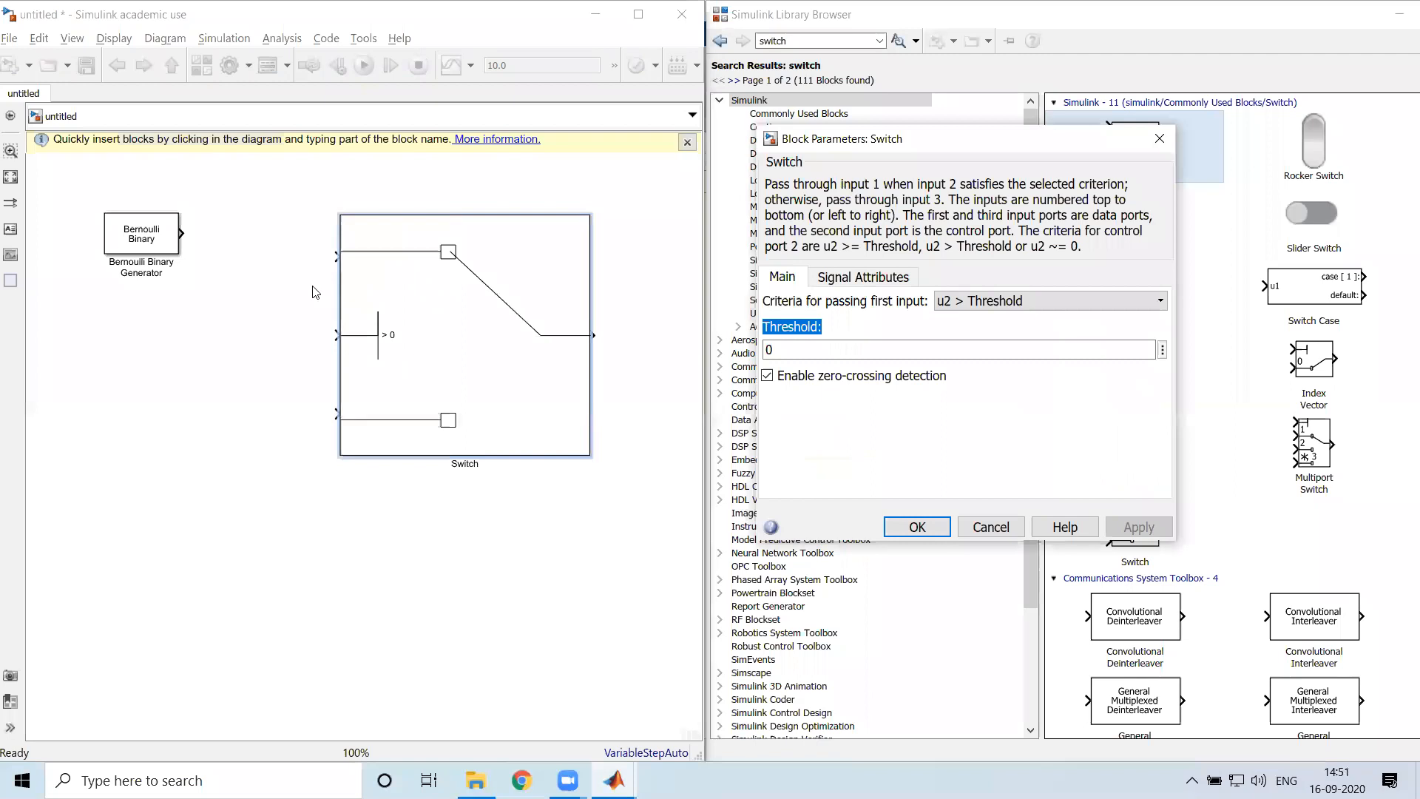
click(307, 265)
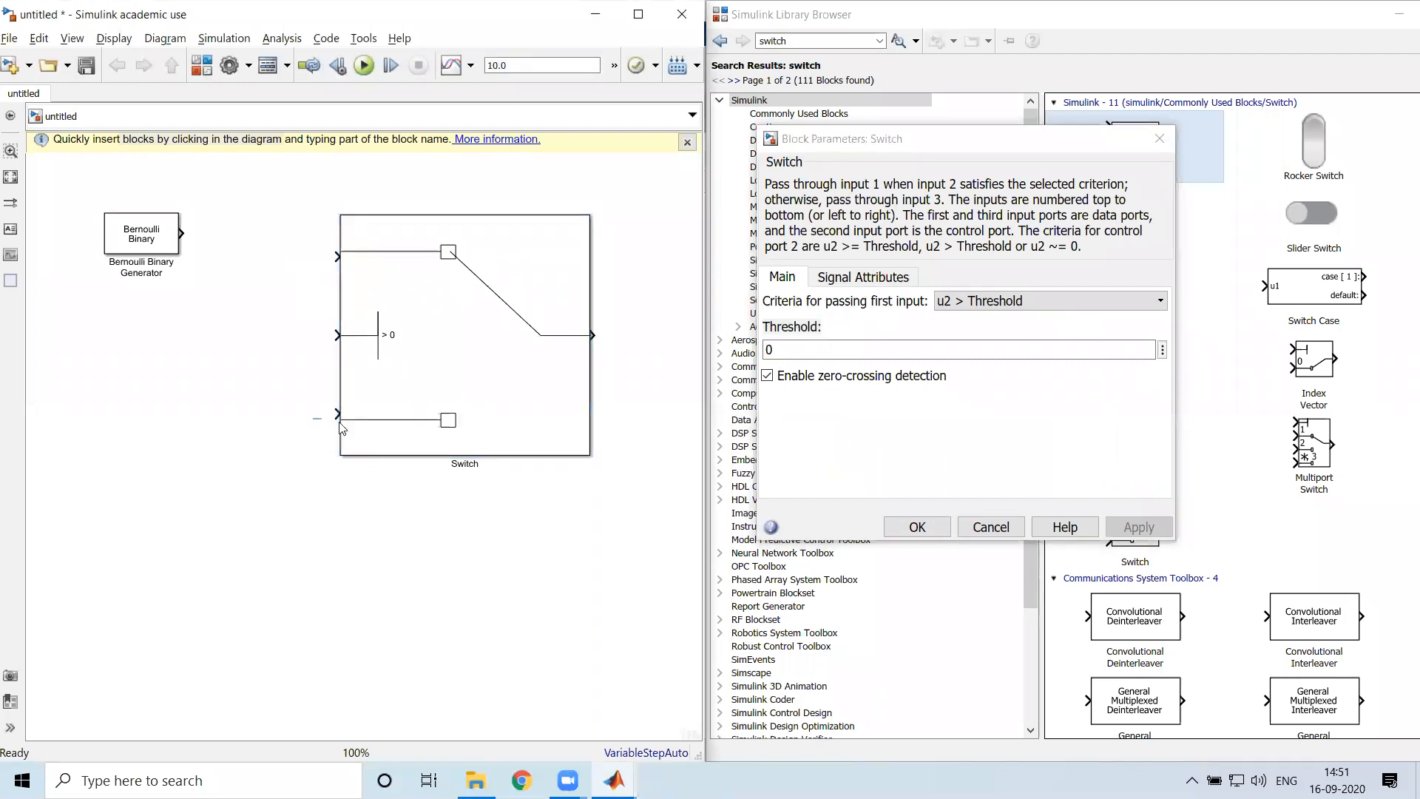
click(407, 326)
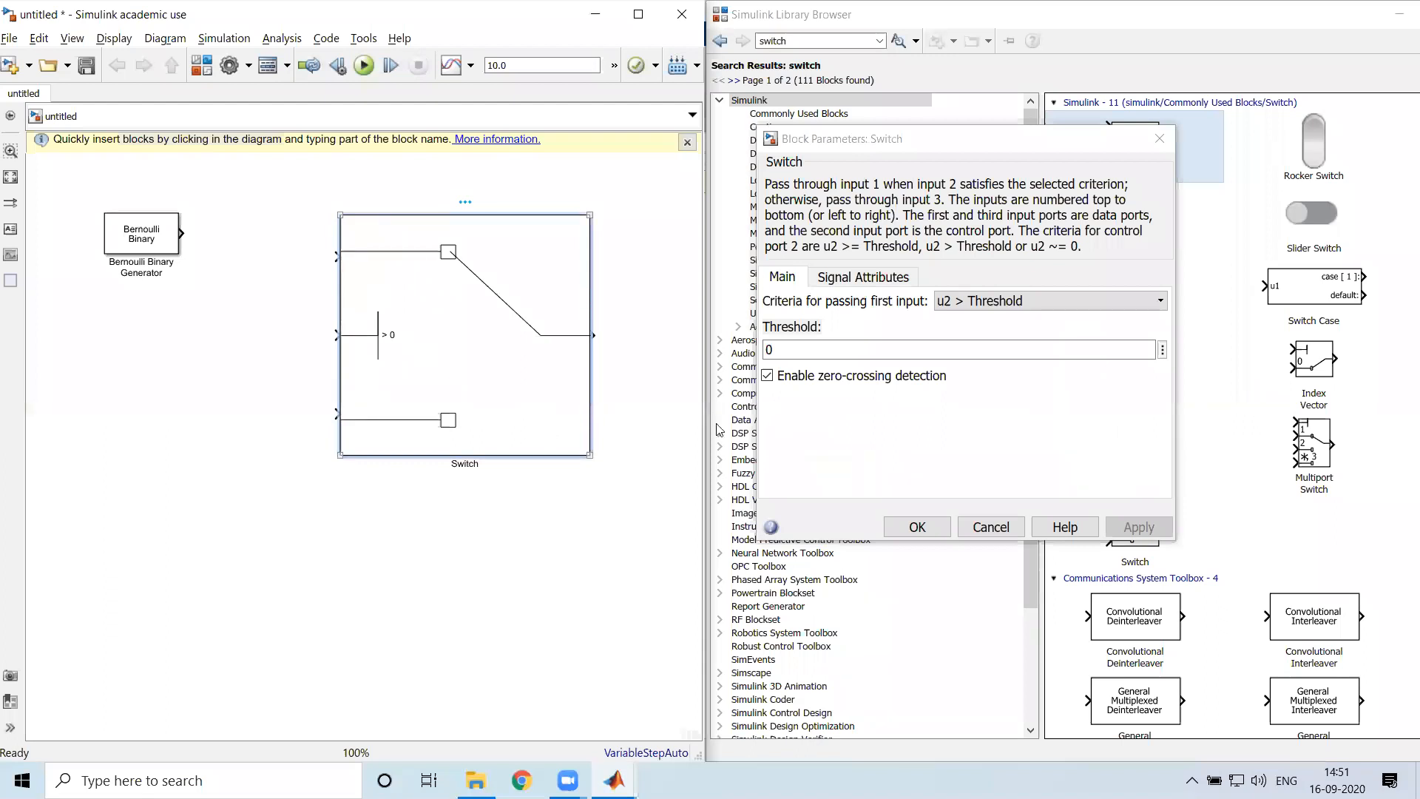
Examine the Switch block's criteria options for passing the first input and its threshold setting
click(1065, 323)
click(1082, 299)
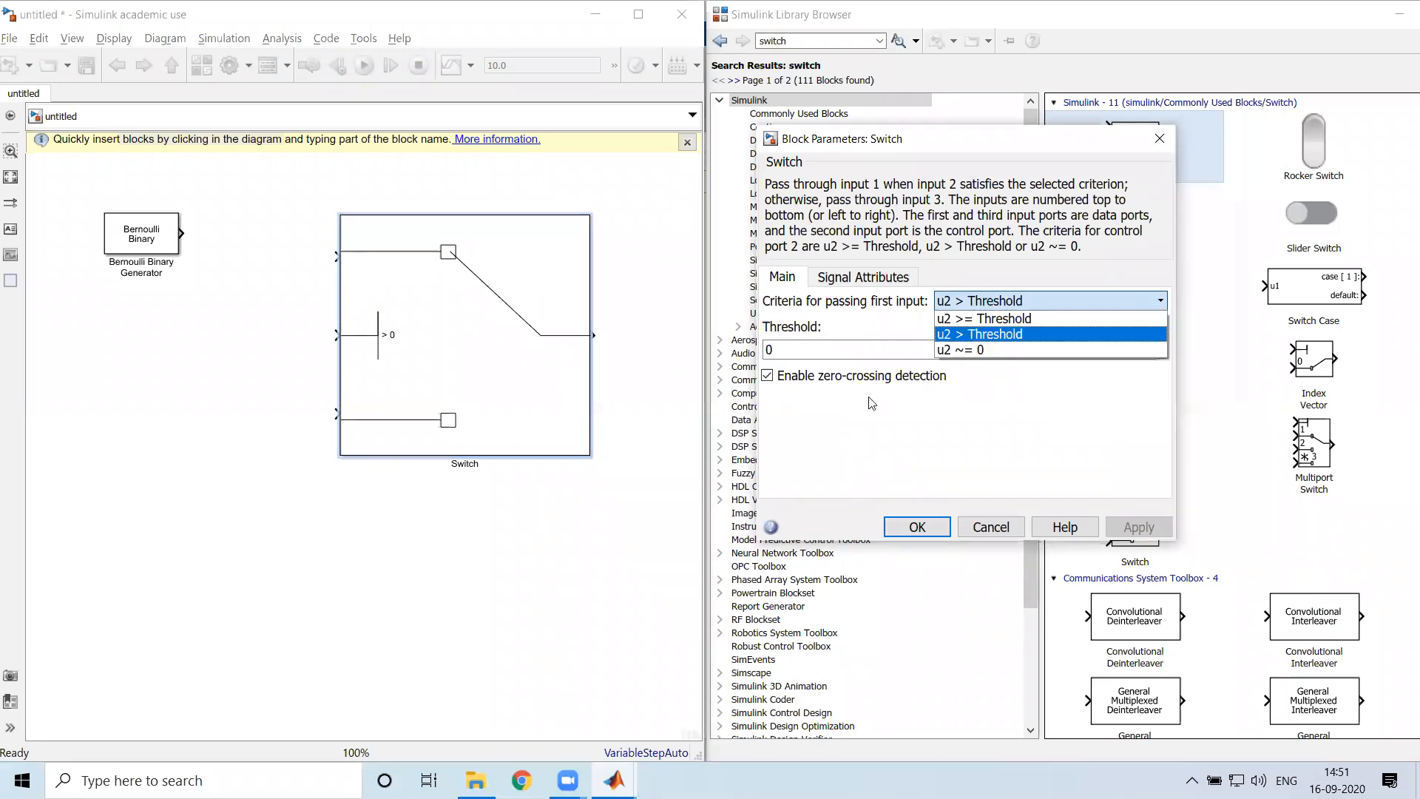
click(850, 421)
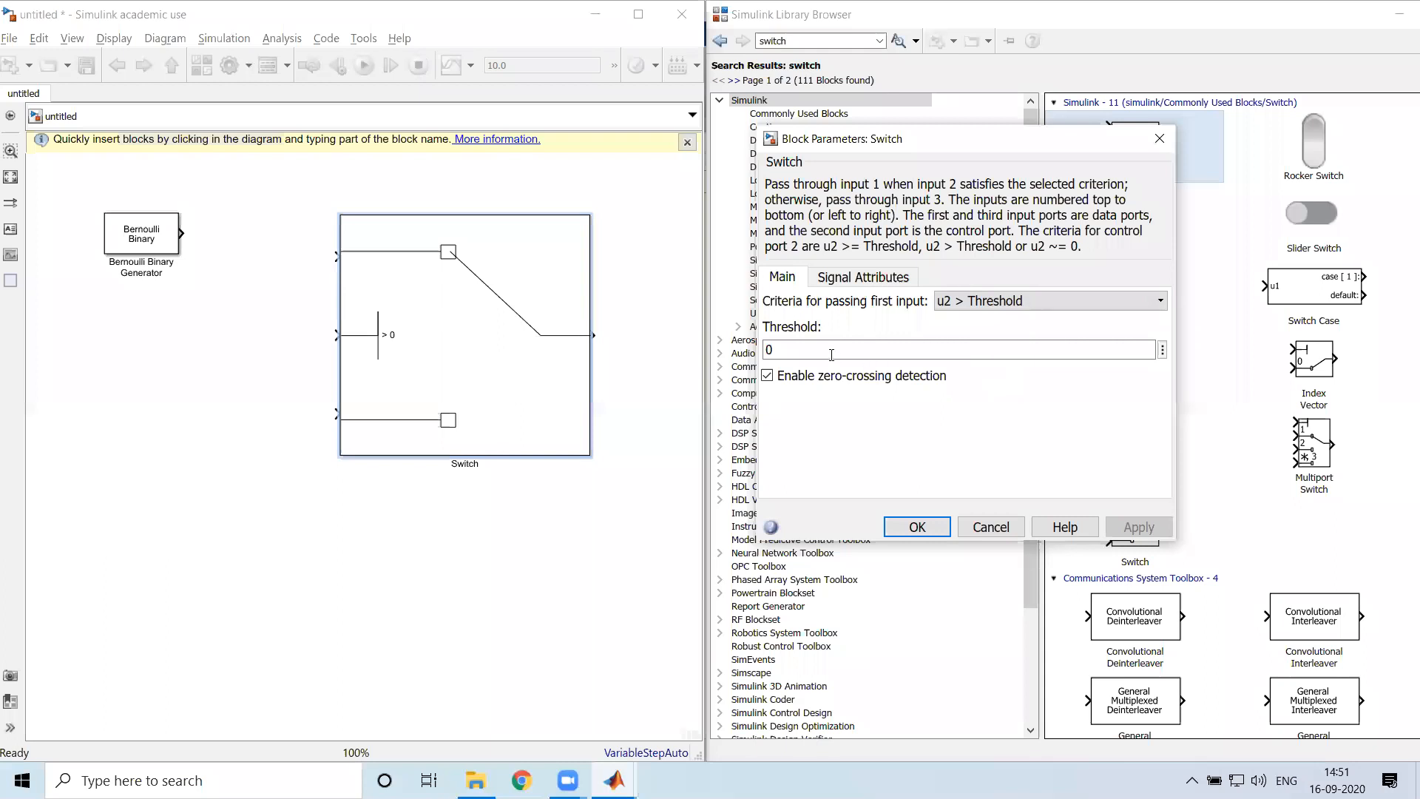
double_click(792, 349)
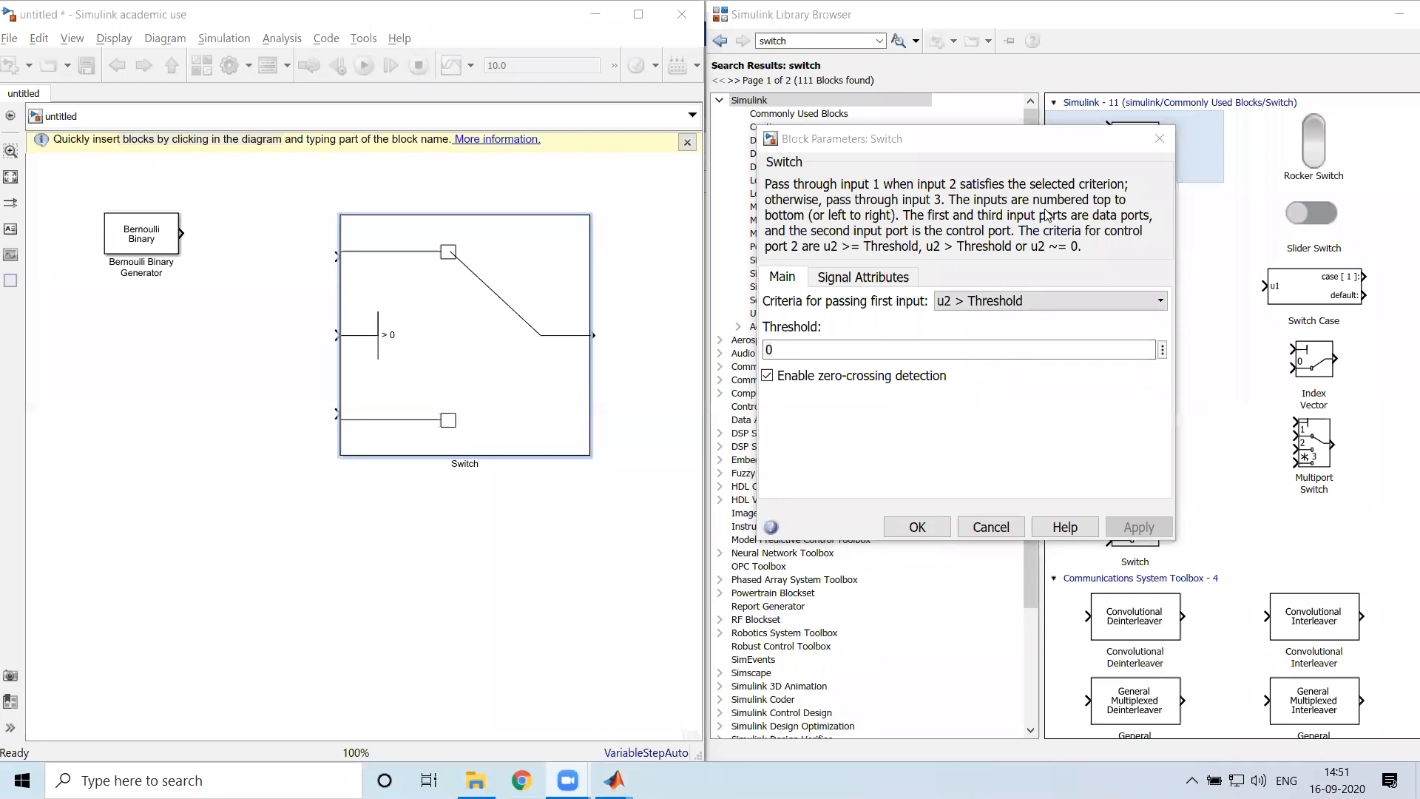
Move and shrink the Switch block, and connect the Bernoulli Binary Generator's output to its middle control input
click(508, 419)
drag(447, 352, 480, 269)
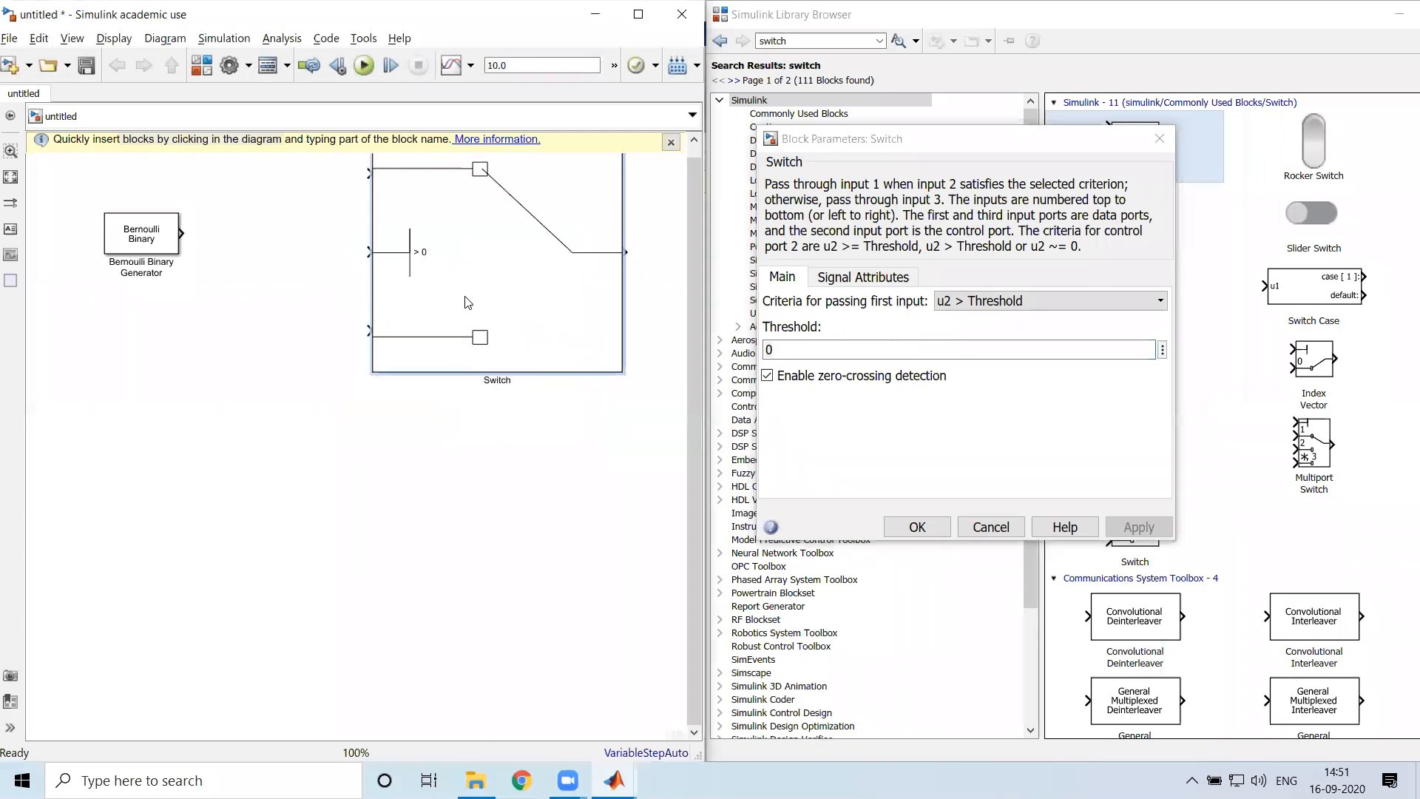
drag(603, 392, 541, 294)
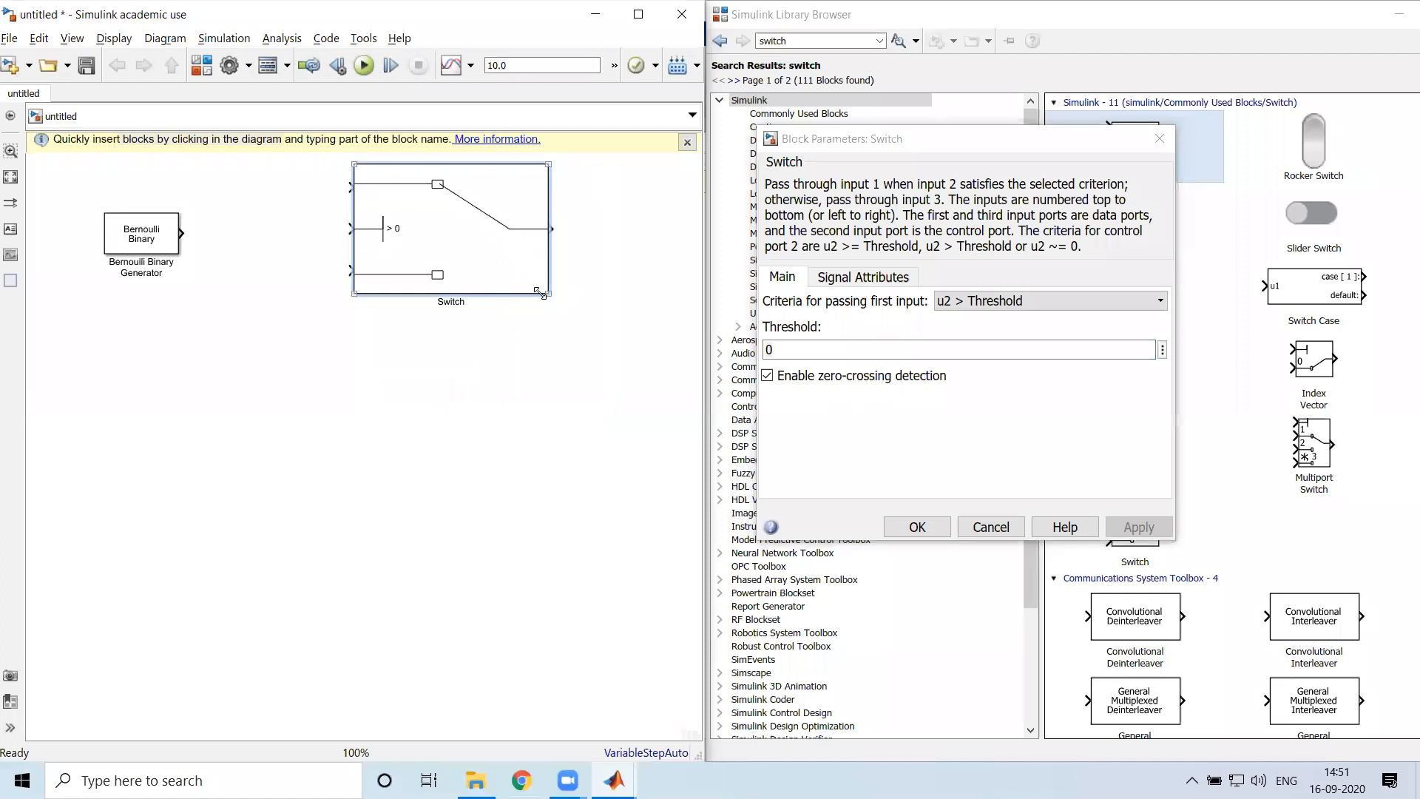
drag(183, 234, 348, 235)
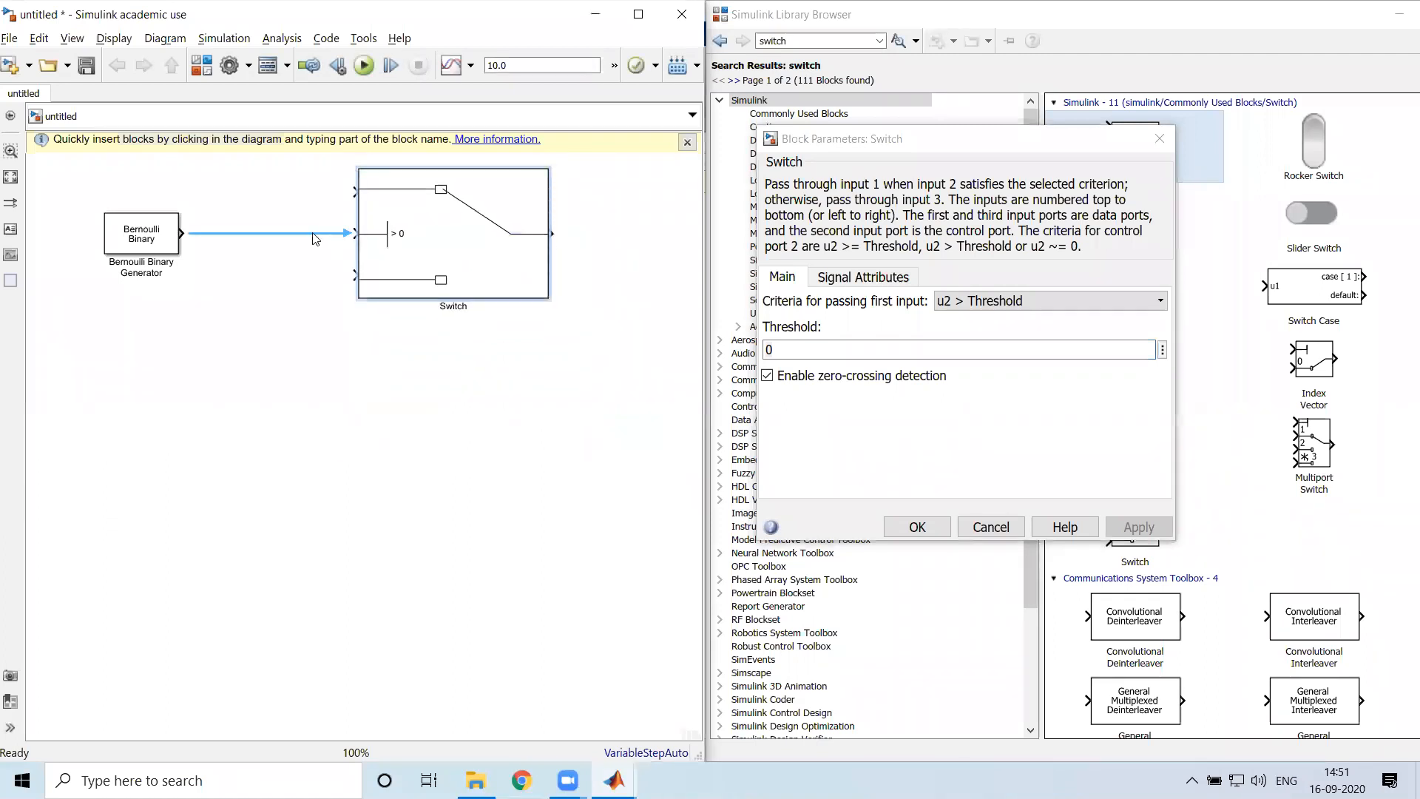
Examine the signal path from the Bernoulli Binary Generator into the Switch block's control input
click(148, 241)
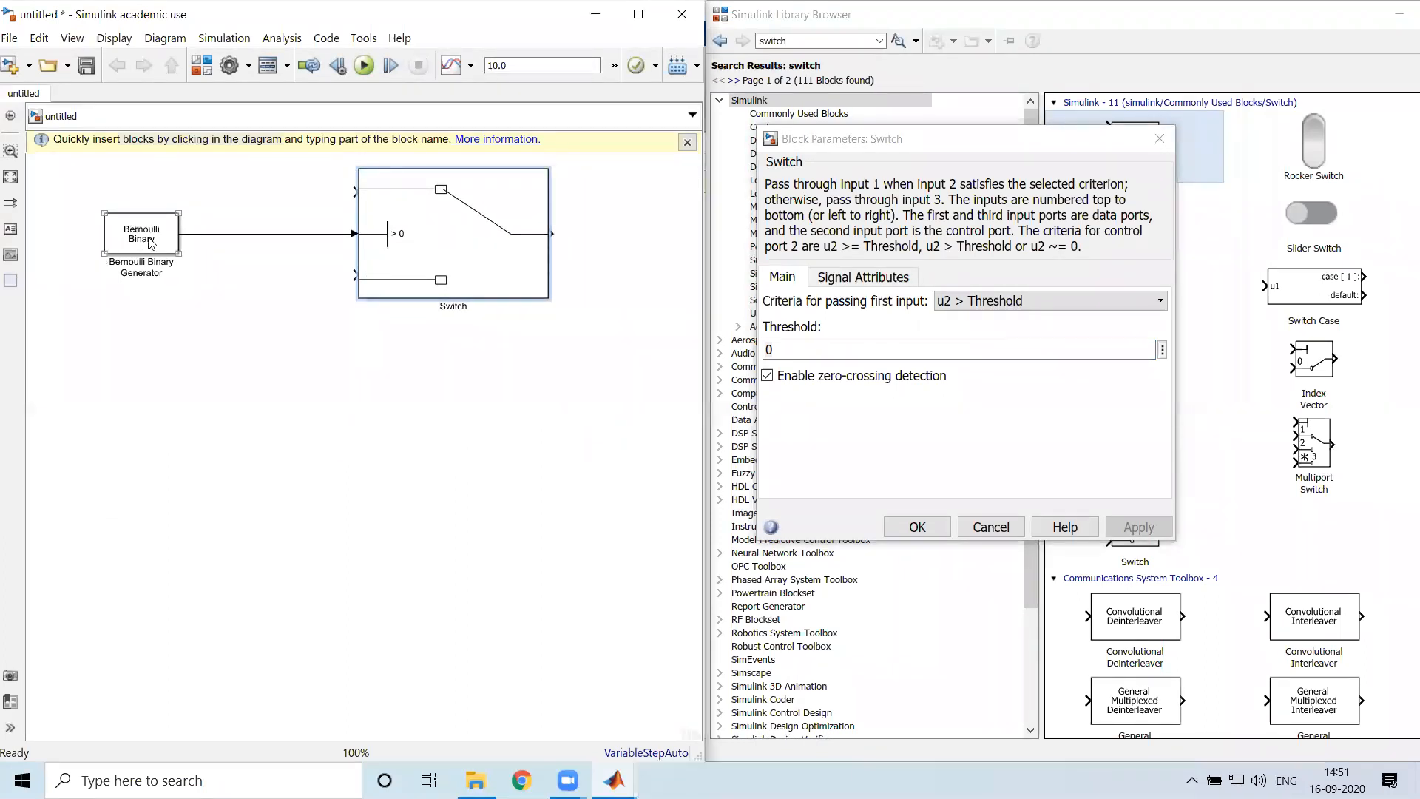
click(378, 234)
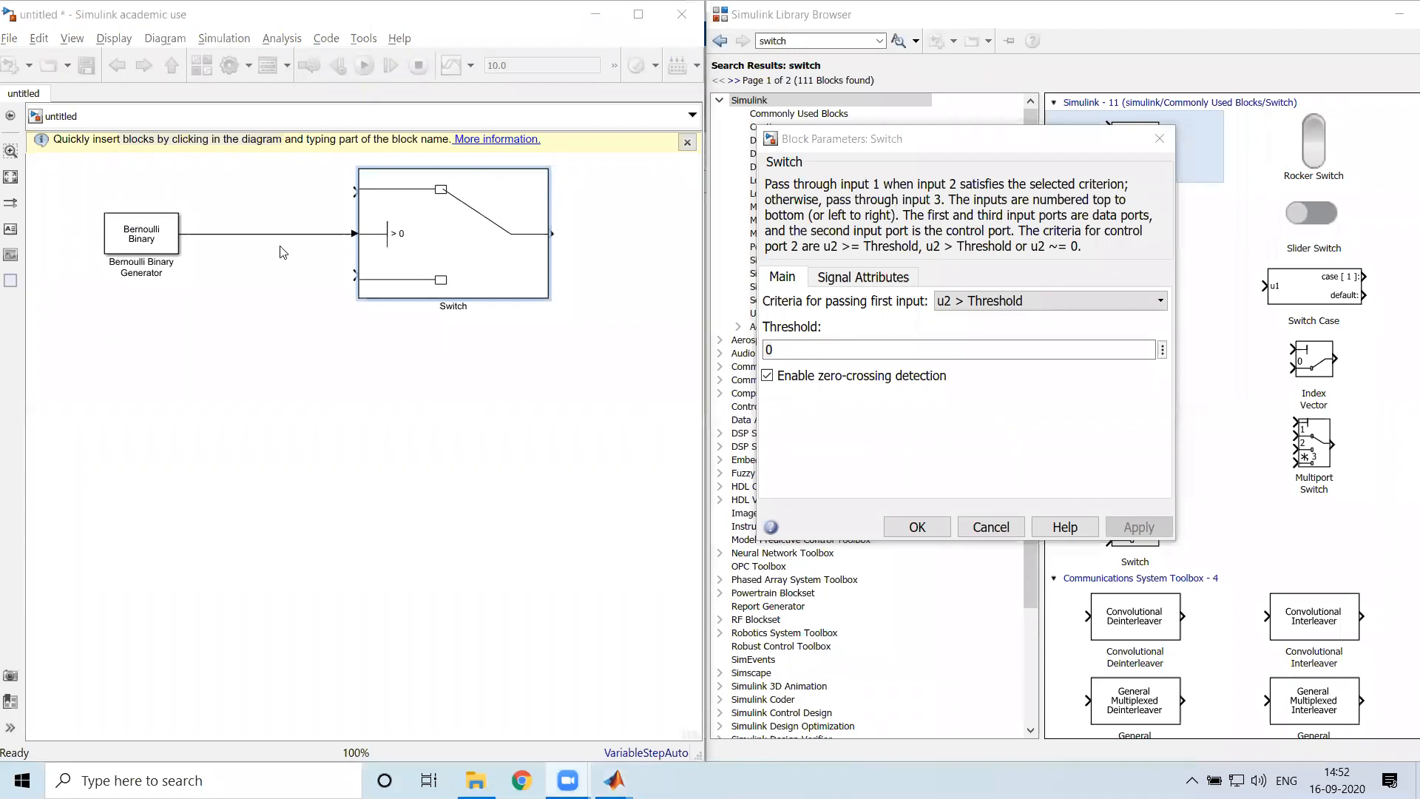
click(163, 249)
click(400, 232)
click(178, 247)
click(367, 241)
click(311, 164)
Close the Switch block's parameters and narrow the block to about half its width
click(1157, 142)
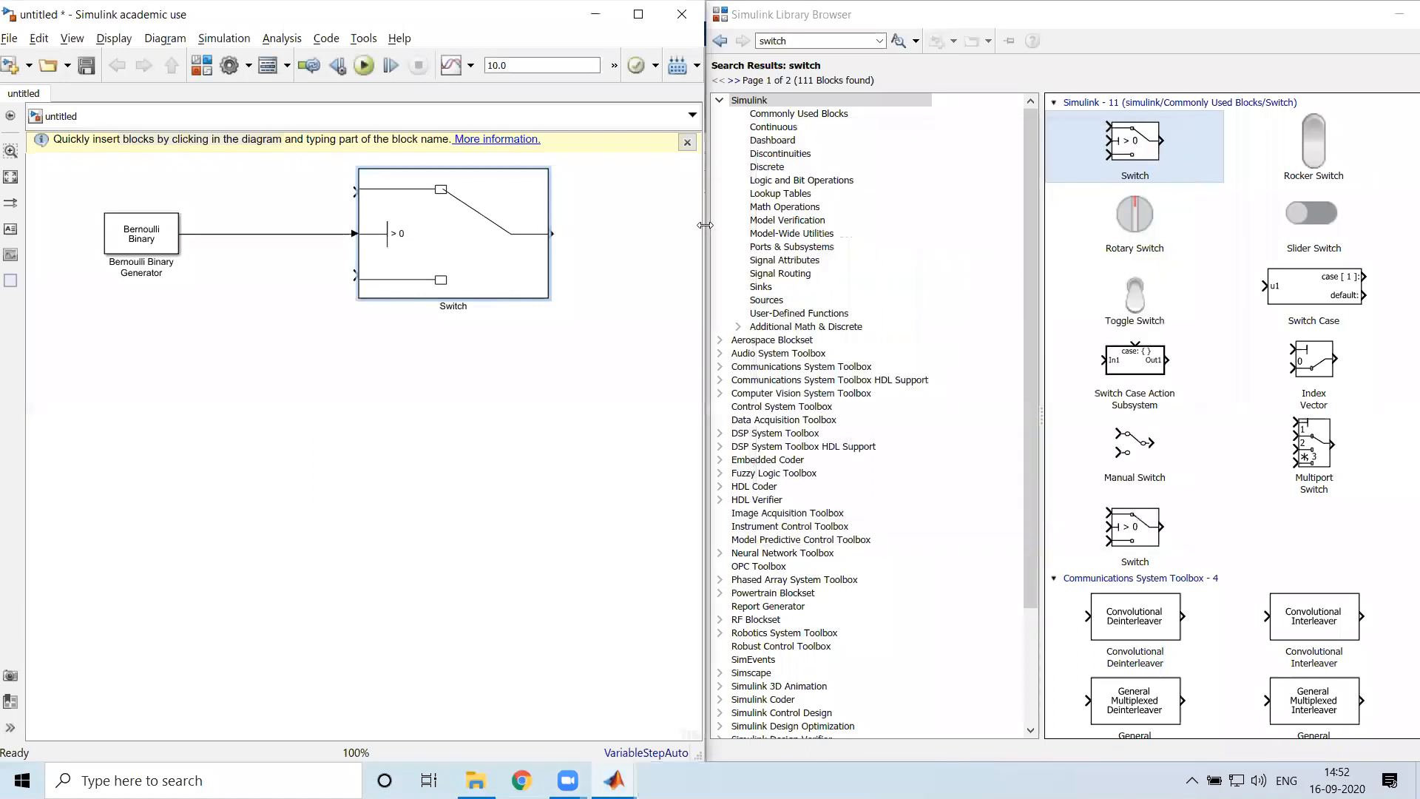
drag(545, 293, 457, 306)
drag(441, 280, 441, 275)
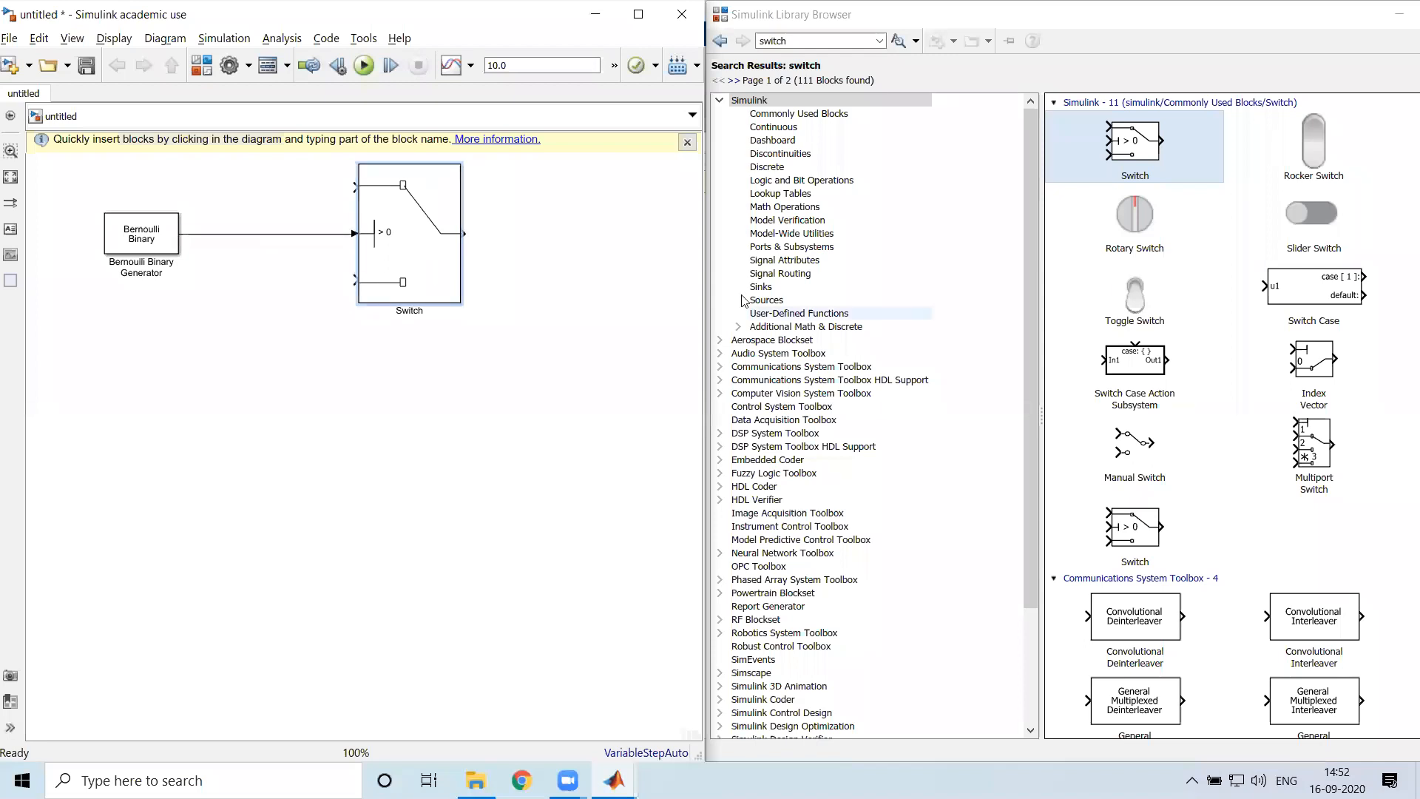
Search the block library for "constant" and select the Simulink Constant block
click(771, 40)
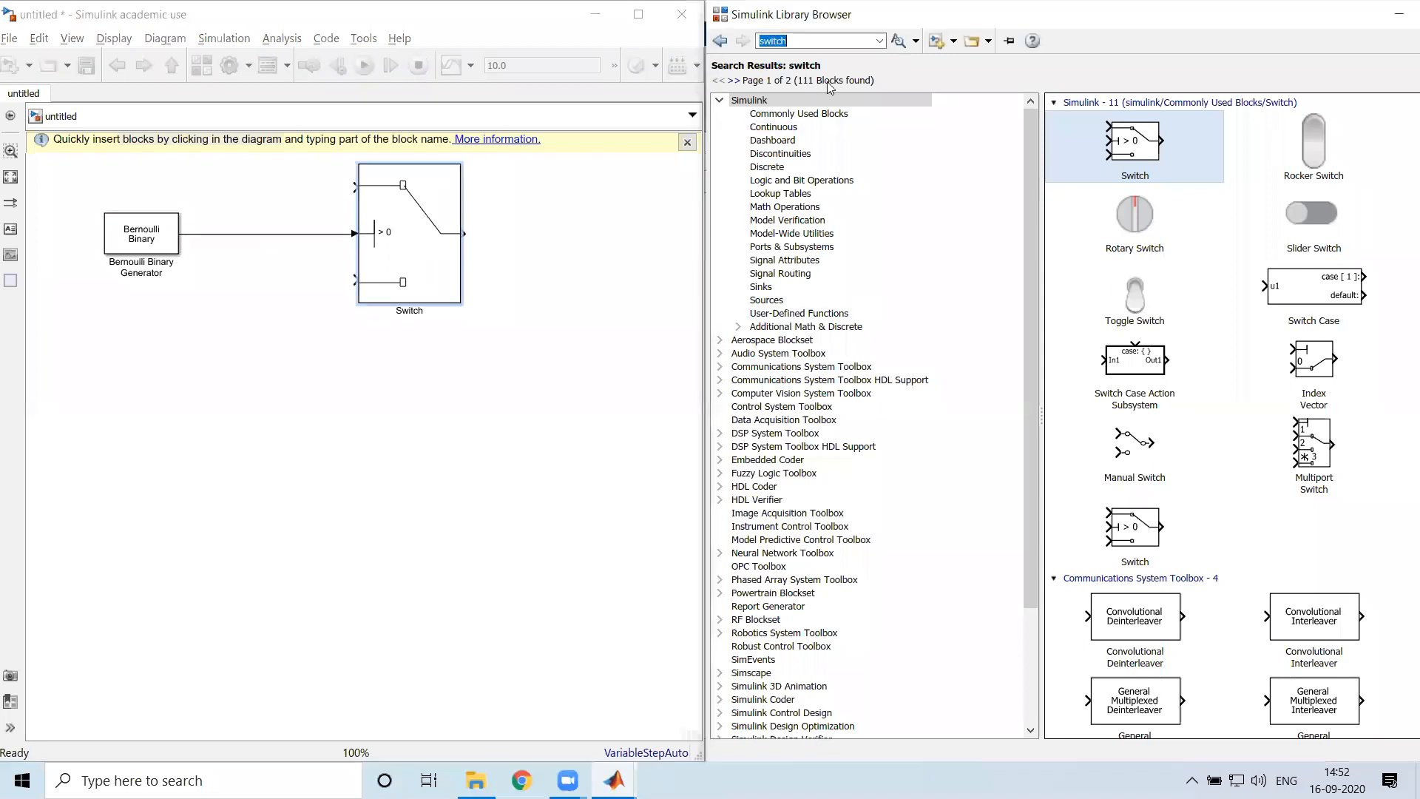
text(constant)
key(Return)
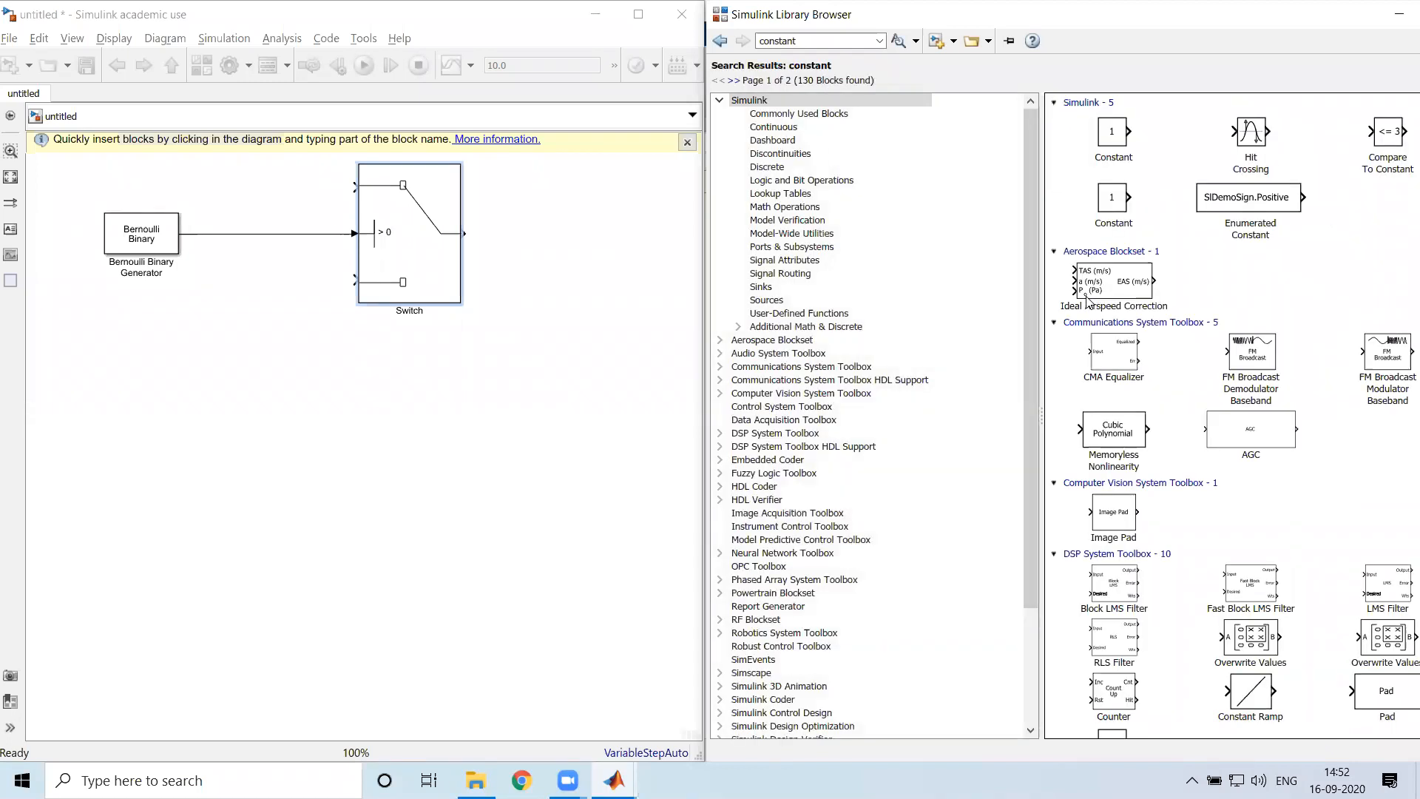
click(1119, 141)
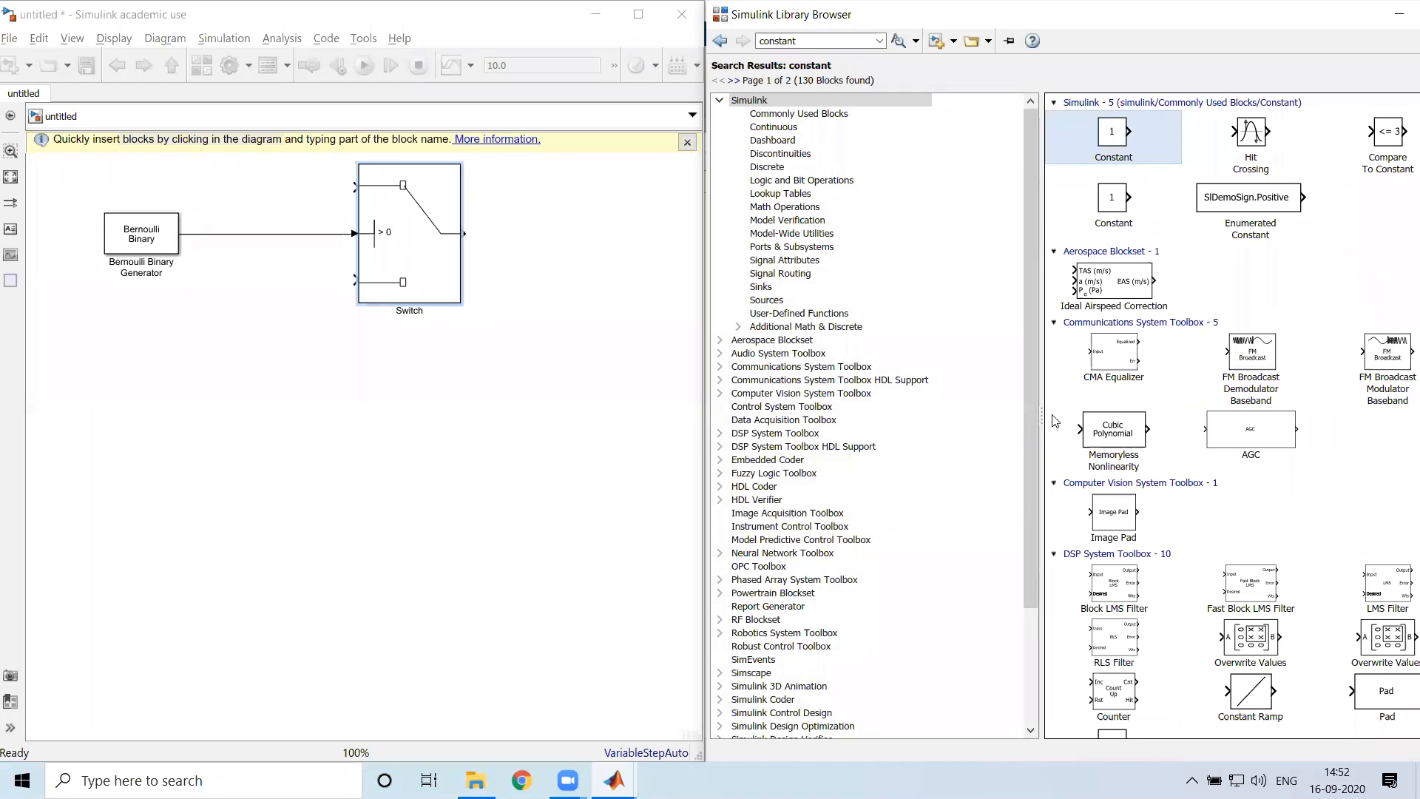
Move the Bernoulli Binary Generator and the Switch block lower on the canvas, keeping their connection straight
click(279, 197)
drag(424, 264, 433, 310)
drag(147, 252, 120, 347)
drag(398, 355, 459, 402)
click(327, 247)
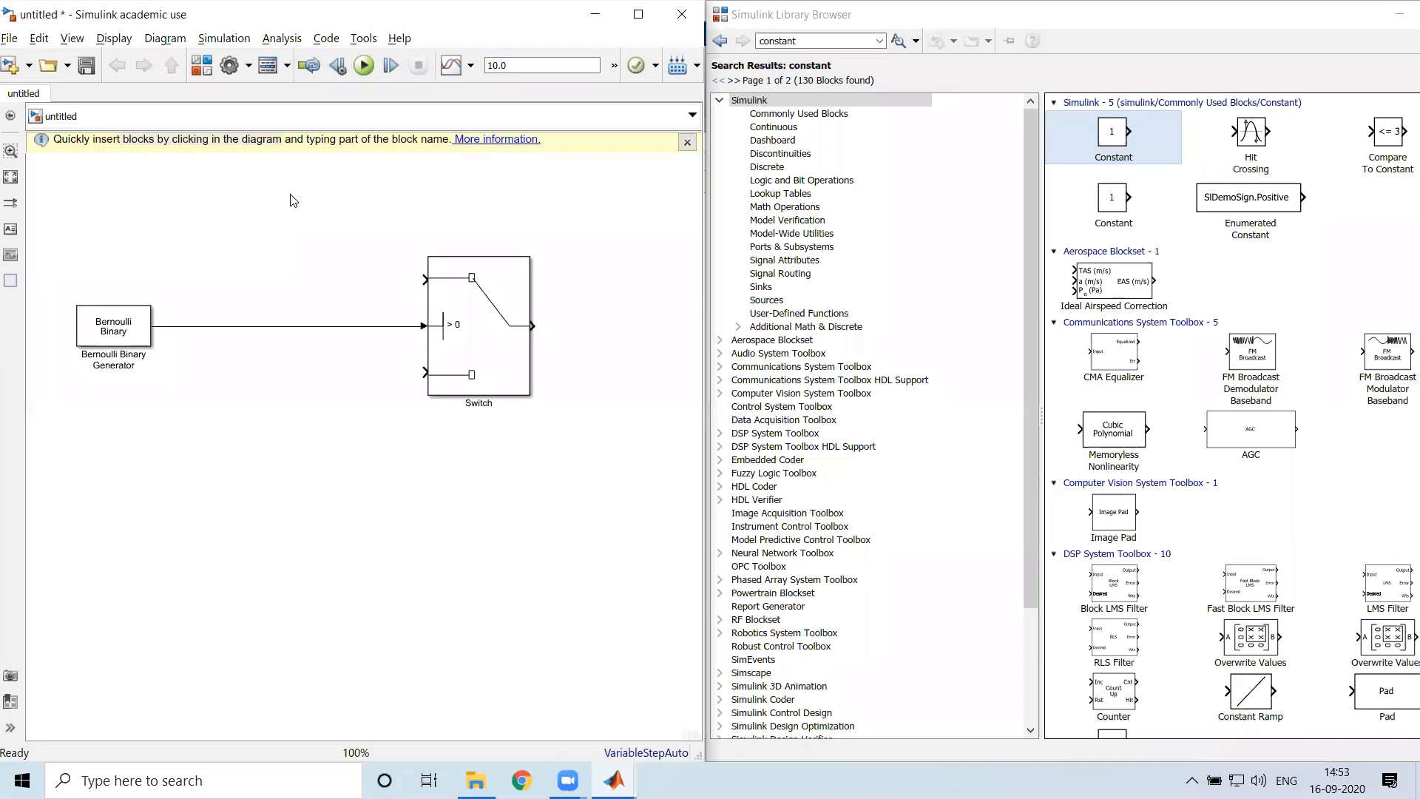
Insert a Simulink/Sources Constant block directly in the diagram, above the line between the generator and the Switch
double_click(293, 200)
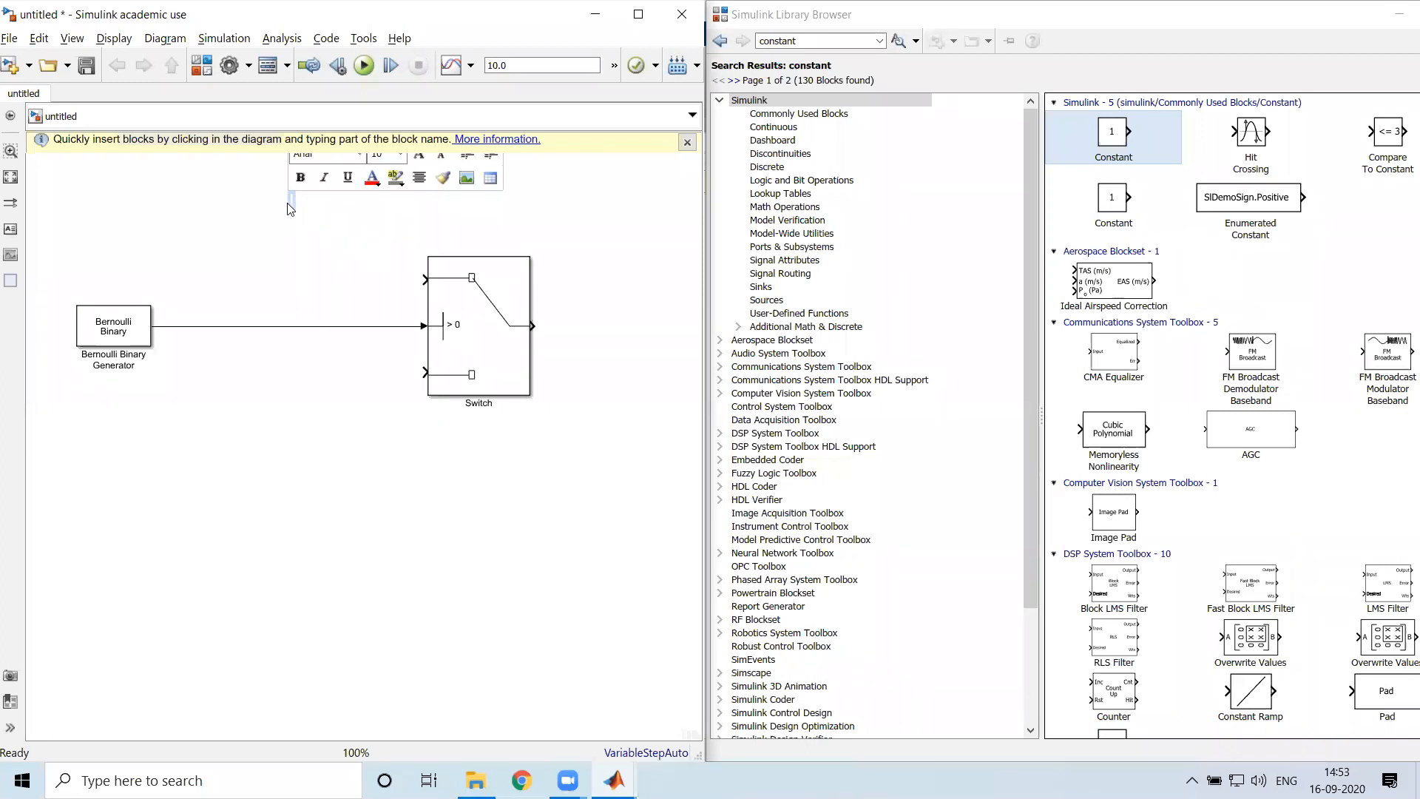
click(290, 210)
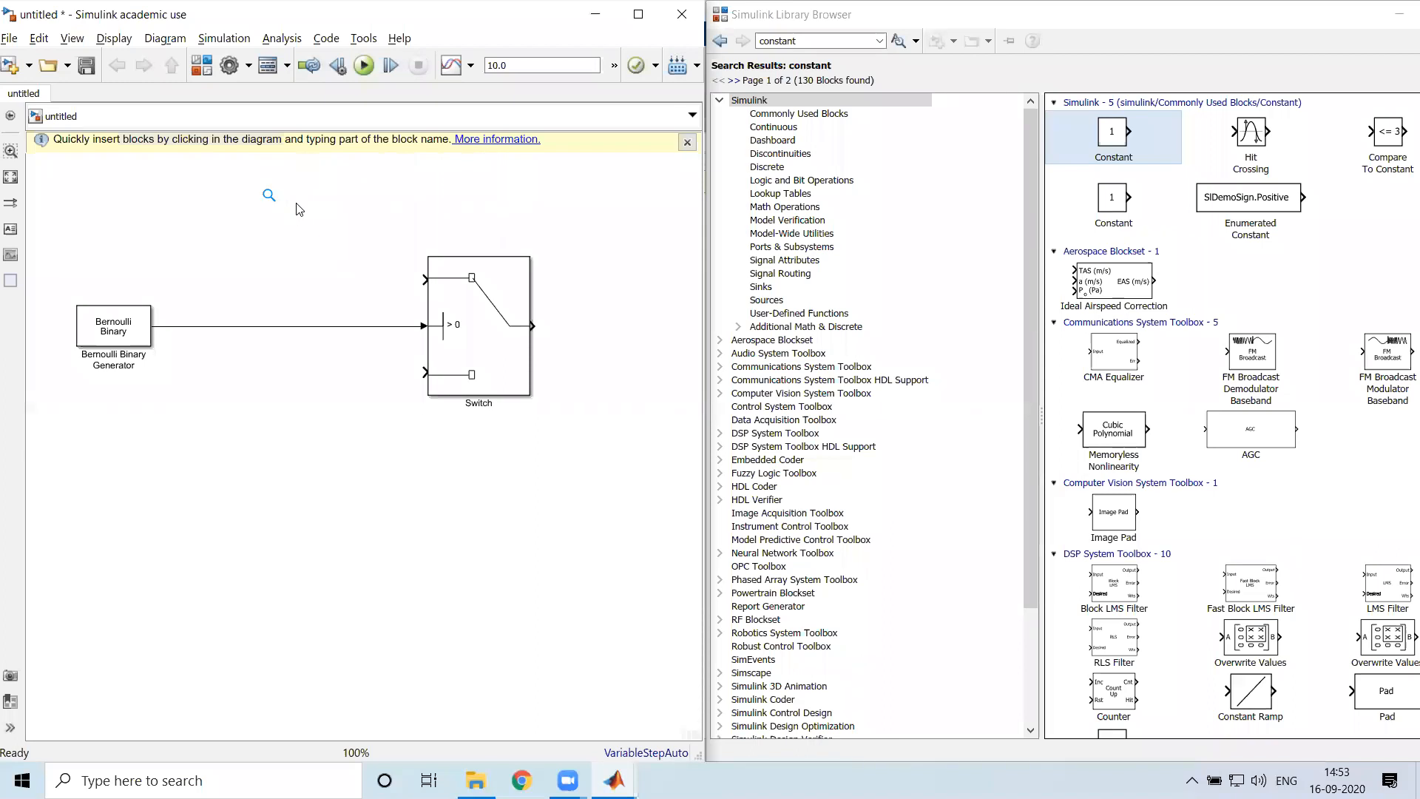
text(constant)
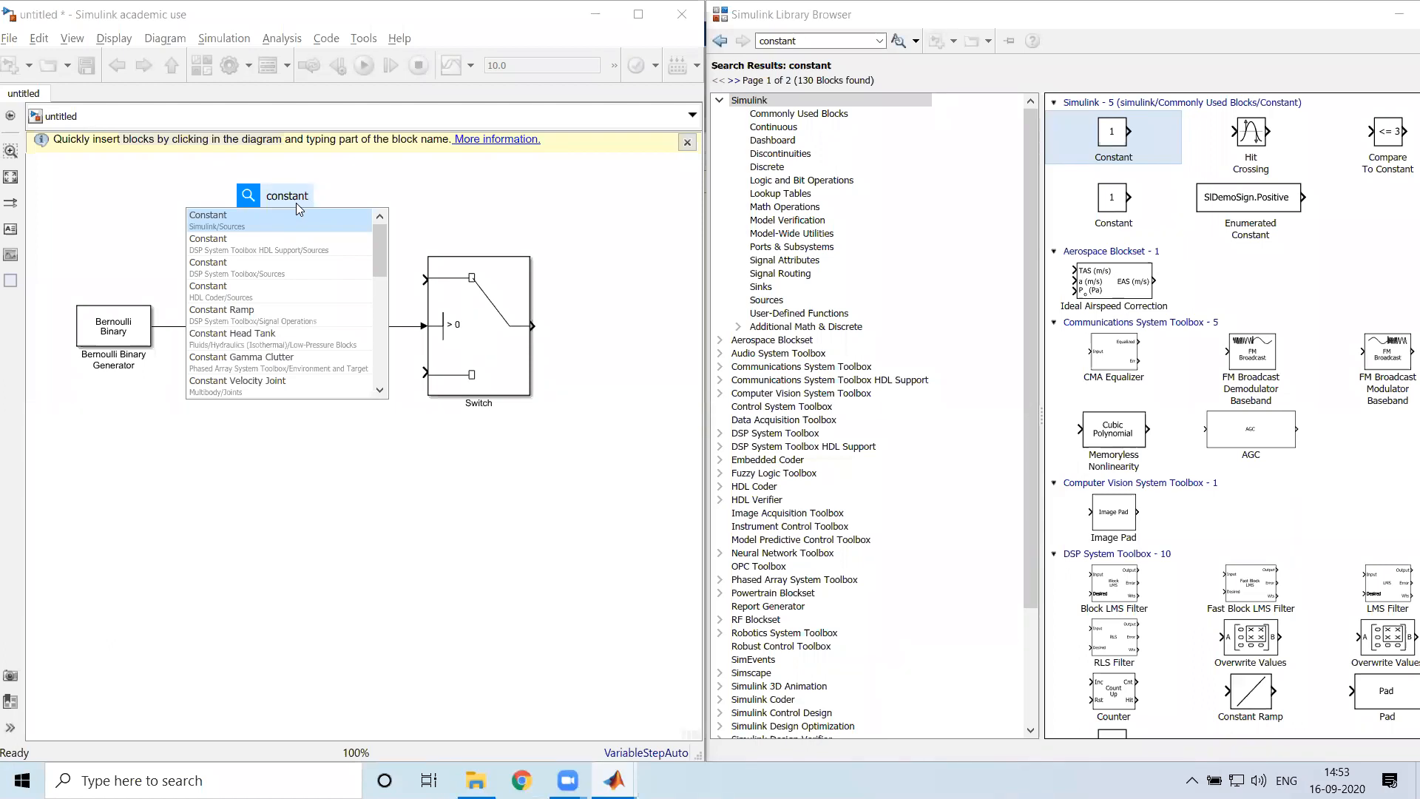
key(Return)
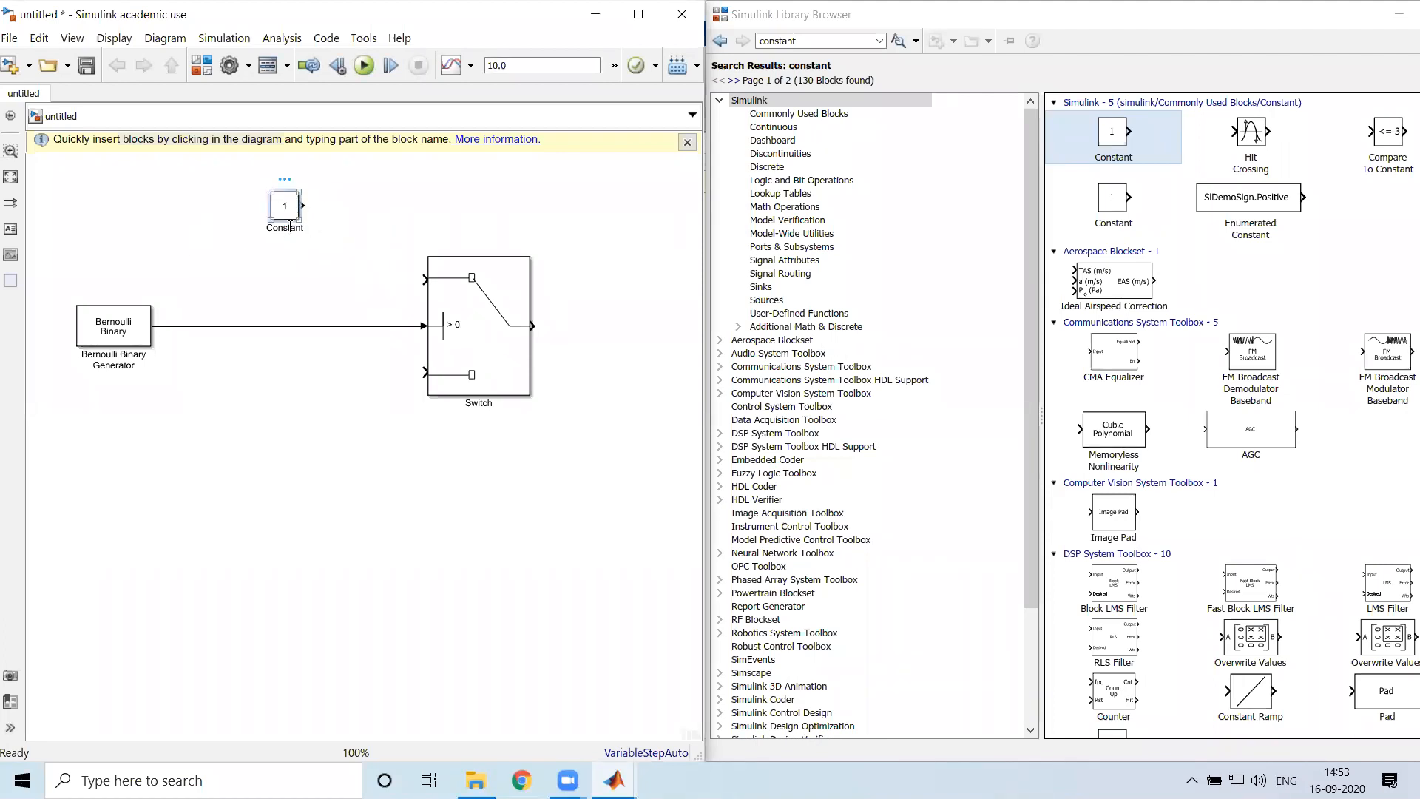
drag(287, 211, 314, 216)
Set the Constant block's value to 2
double_click(314, 215)
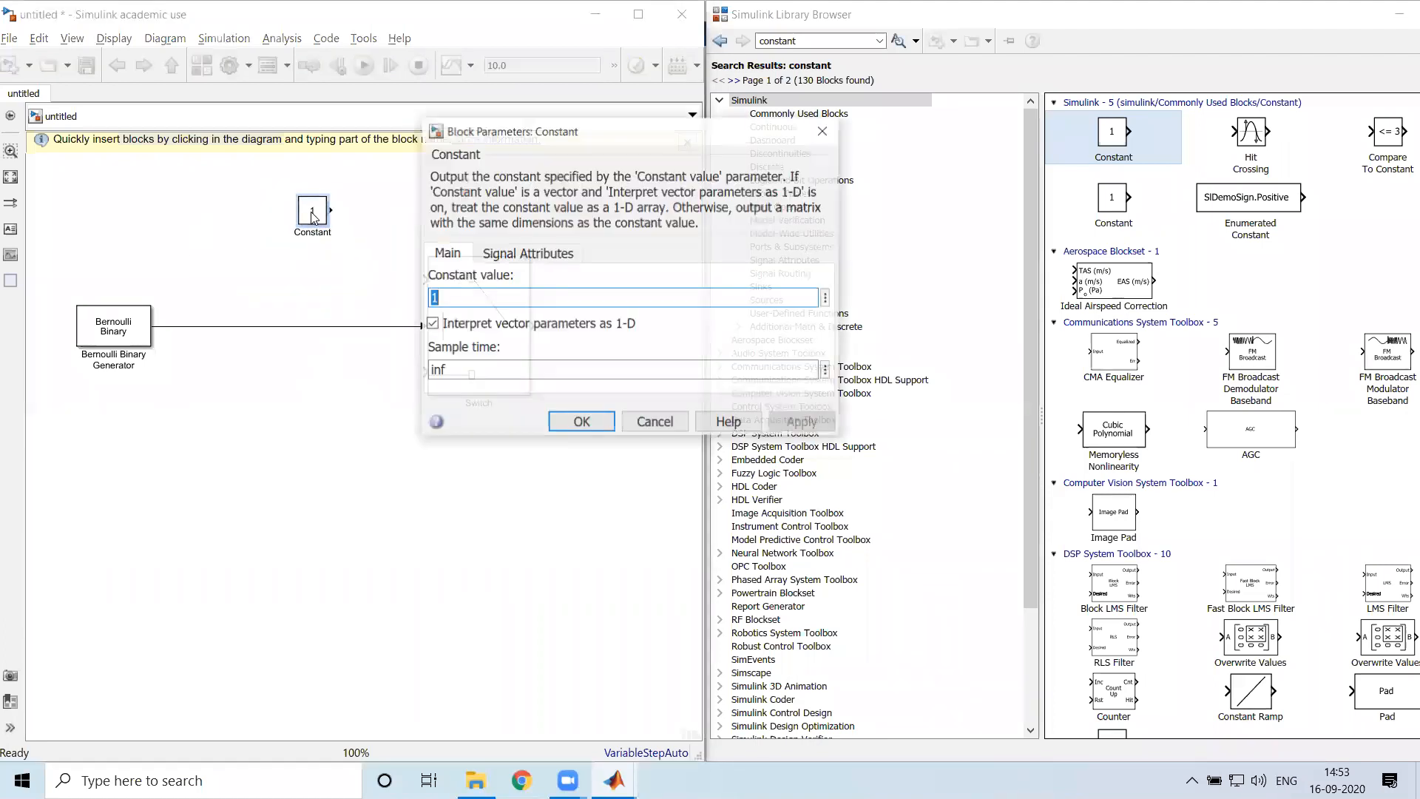
text(2)
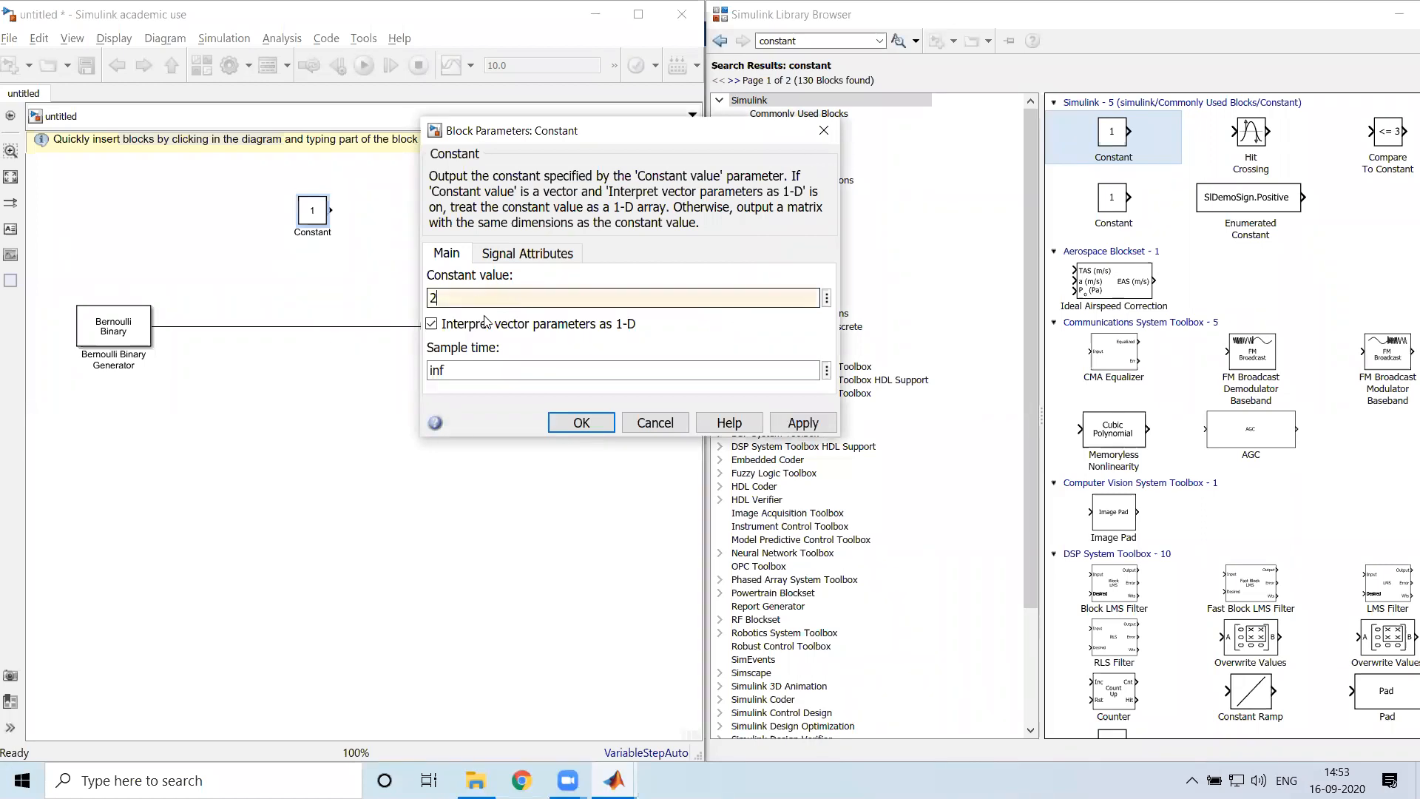
click(582, 422)
Set the Constant block's value back to 1
double_click(321, 222)
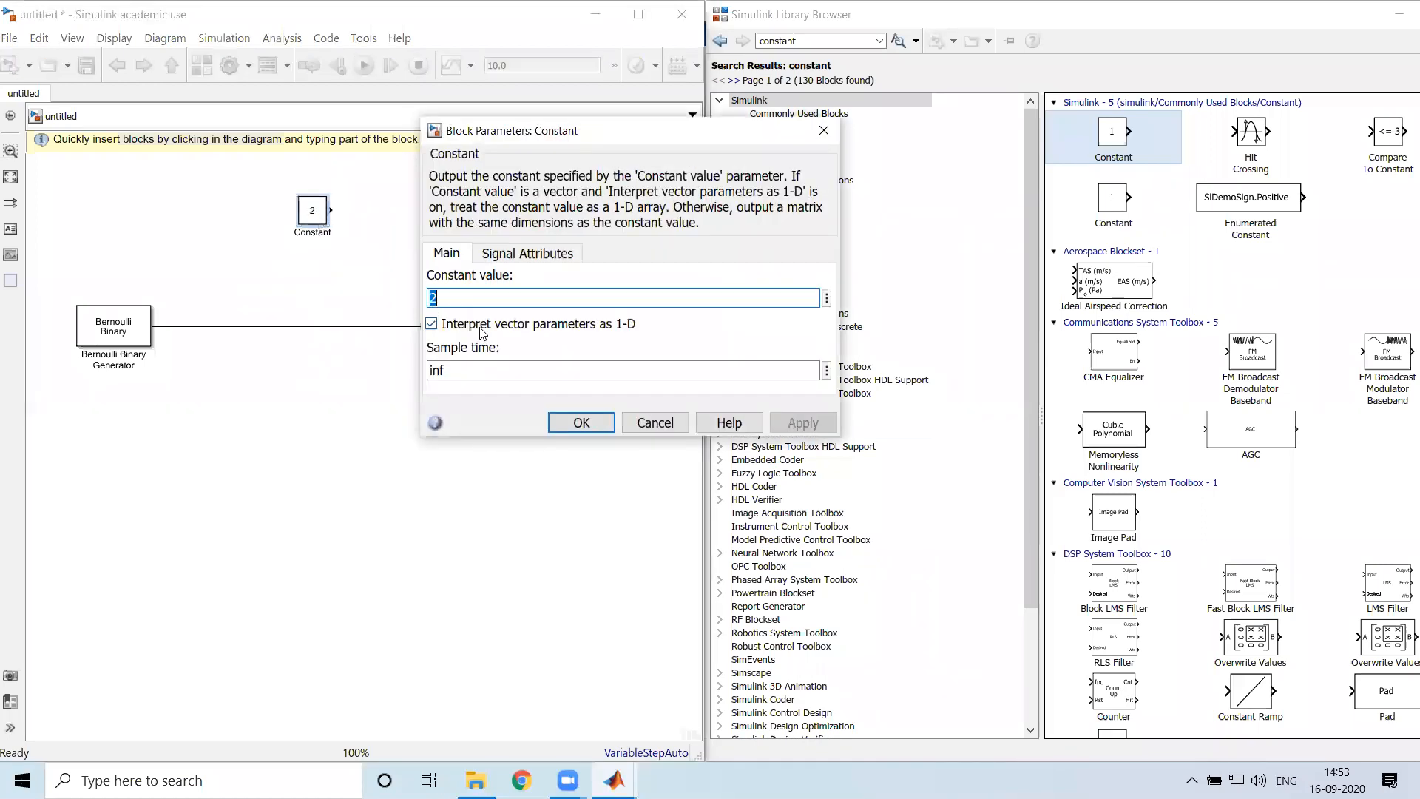
text(1)
click(803, 422)
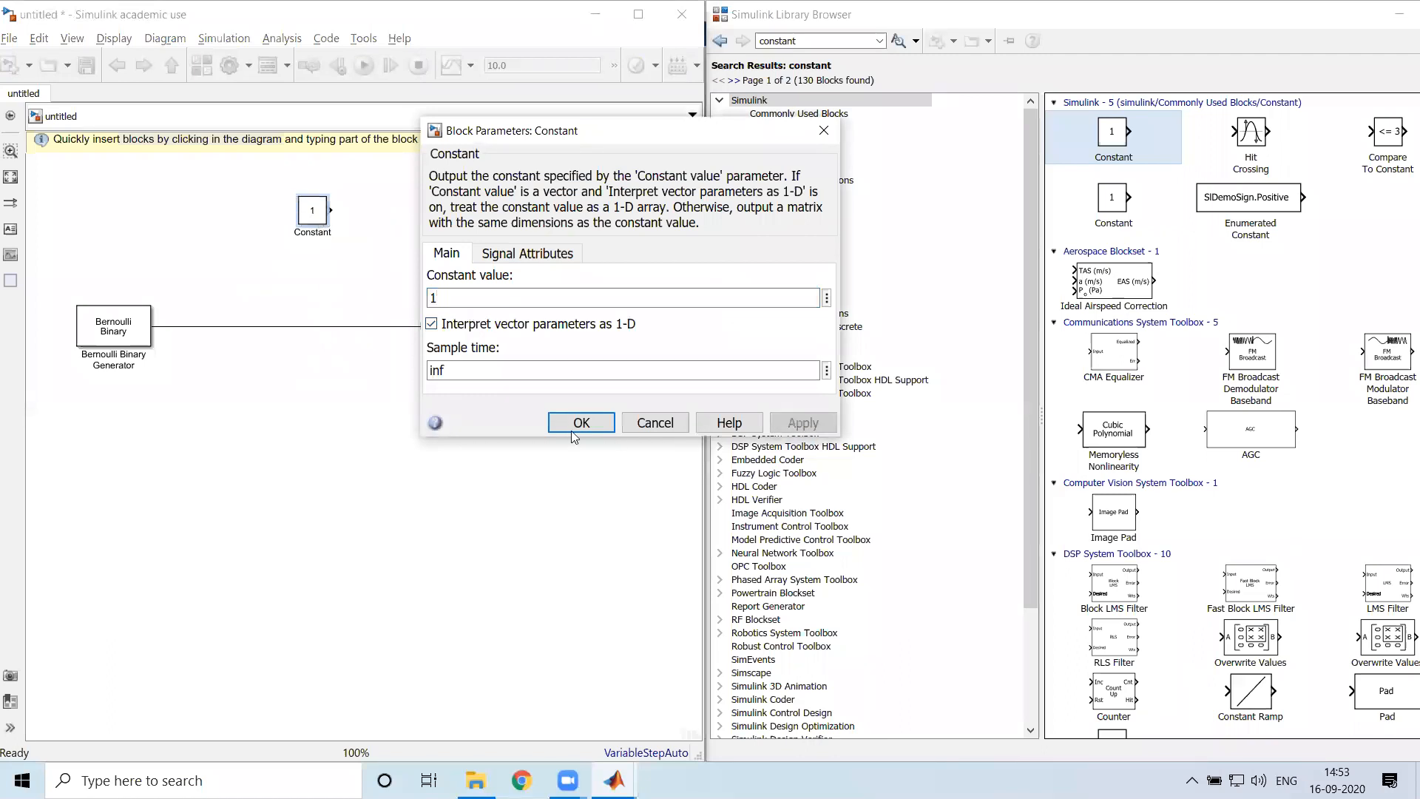
click(581, 422)
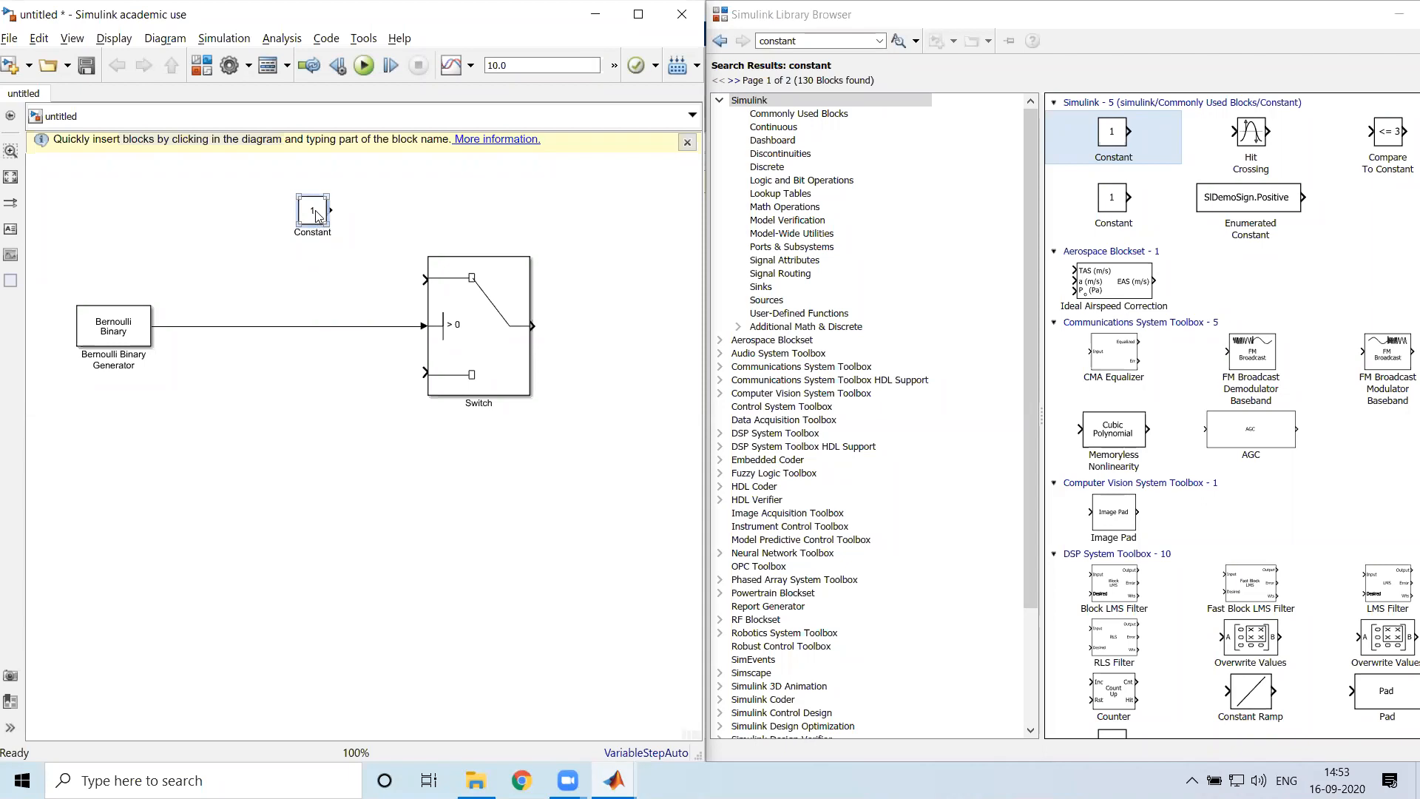
Duplicate the Constant block below the generator's signal line and set the copy's constant value to -1
click(478, 375)
drag(322, 217, 303, 437)
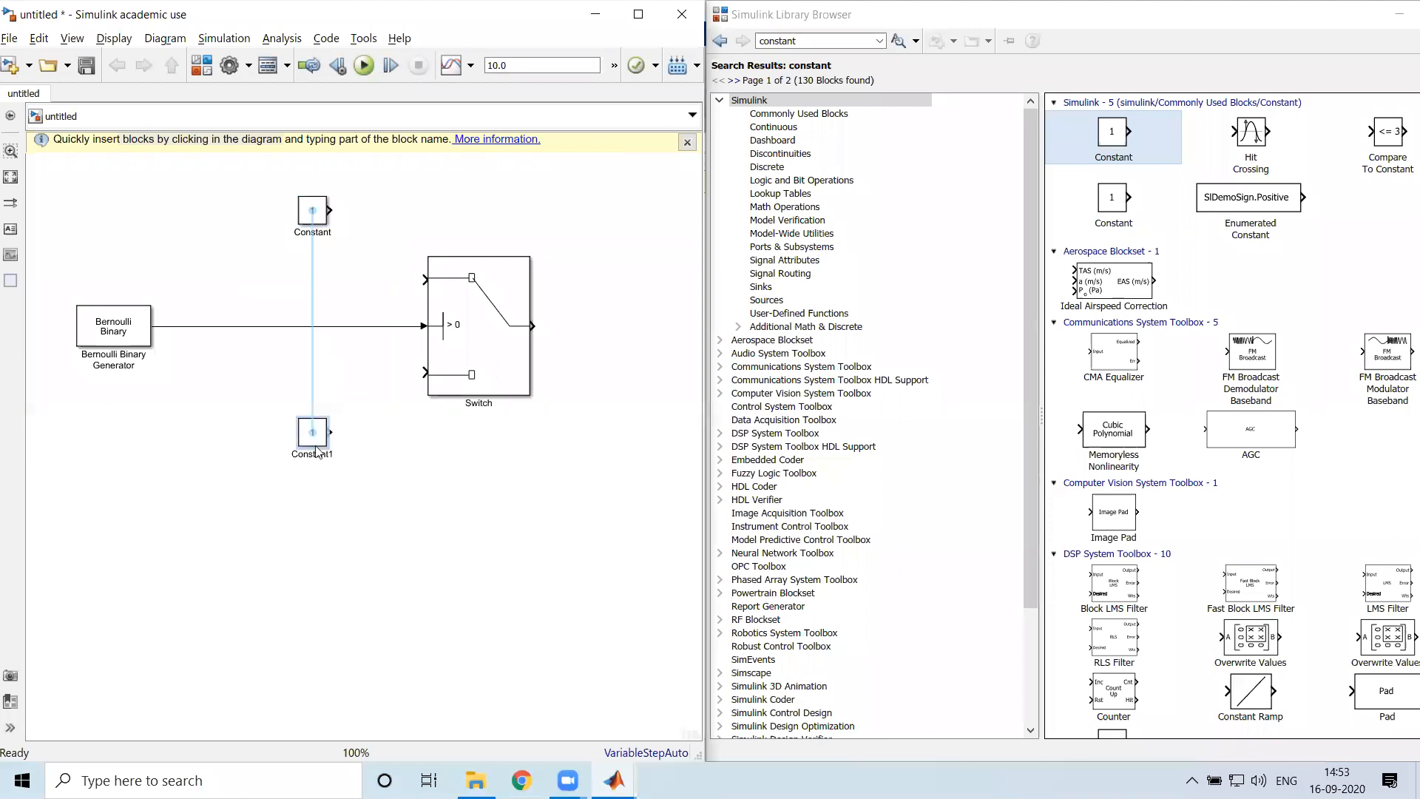
double_click(313, 437)
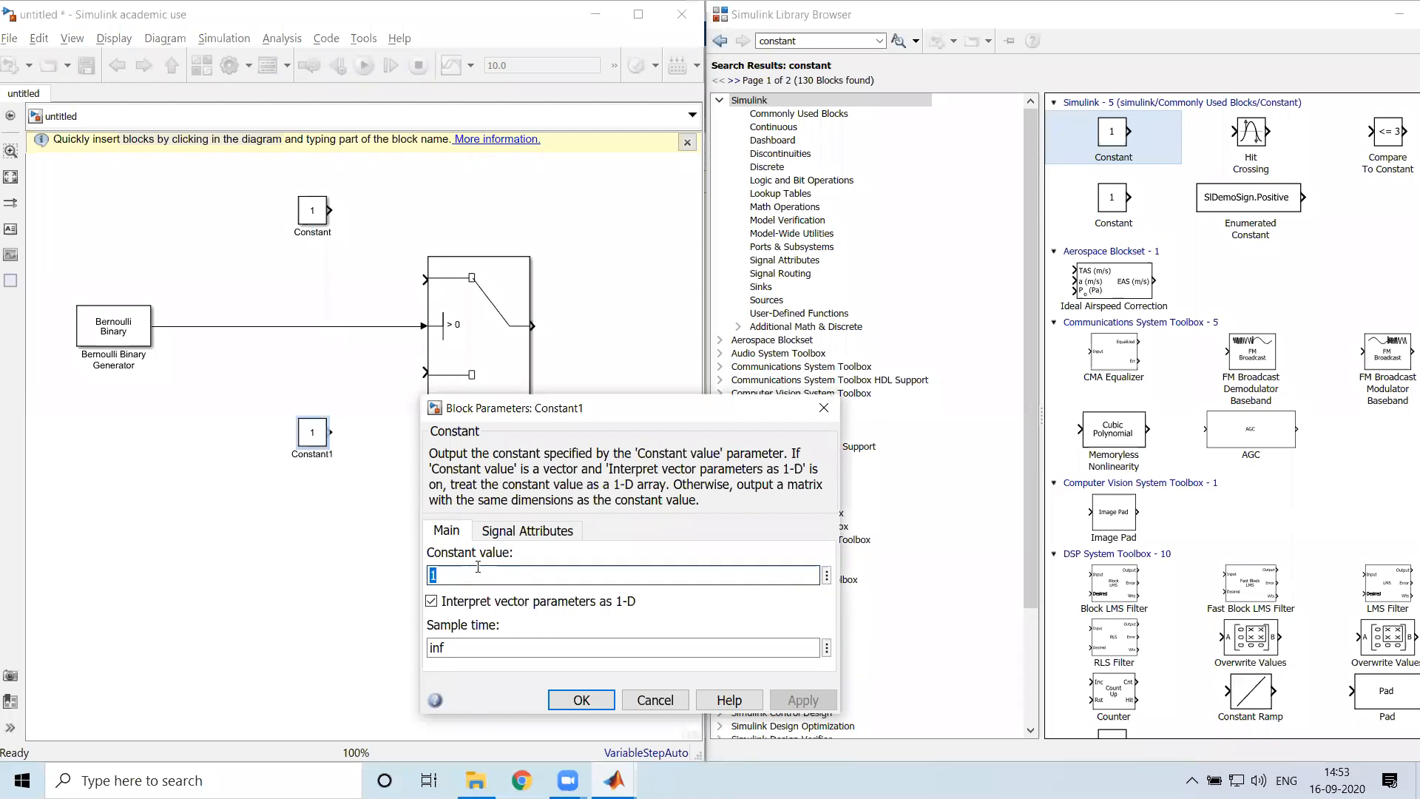
text(-)
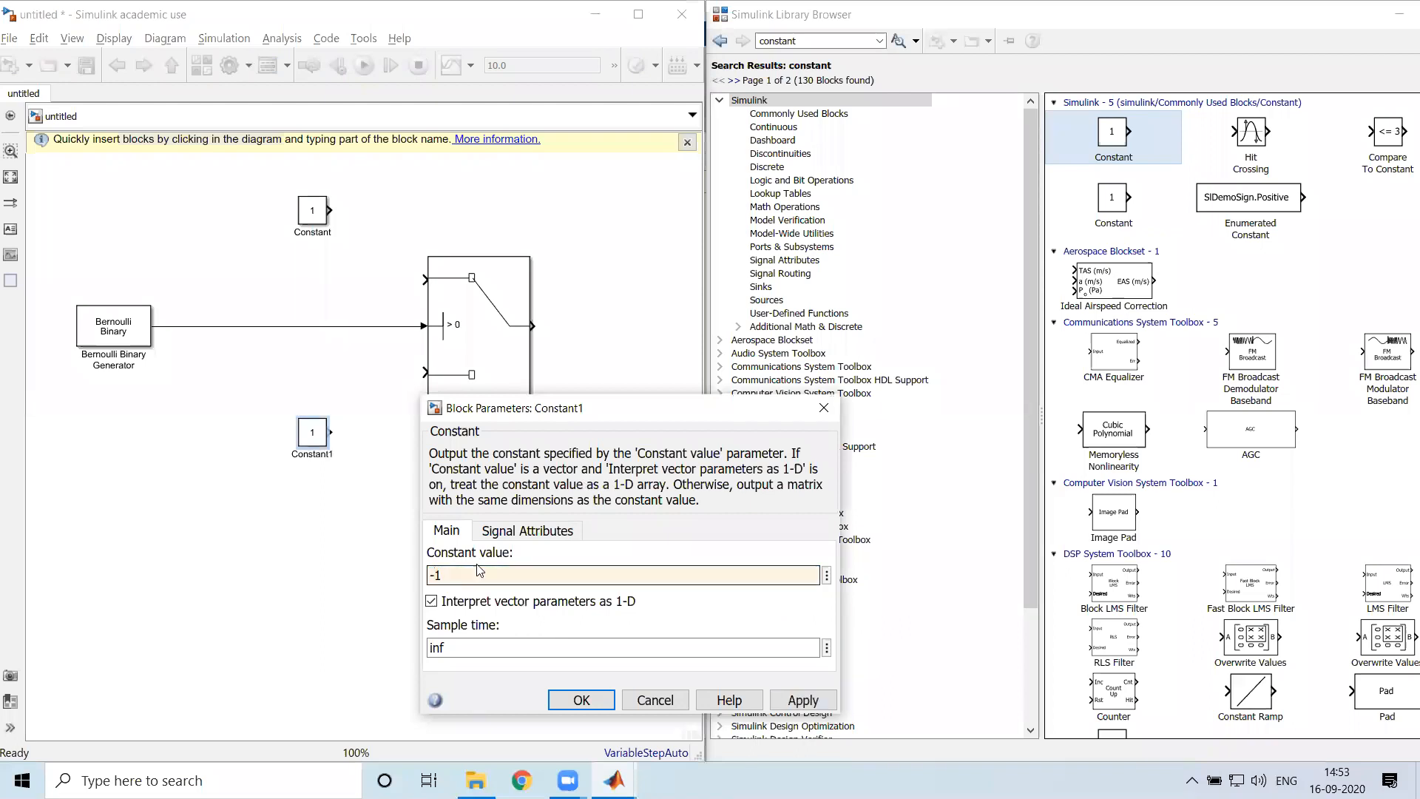
click(785, 702)
click(582, 700)
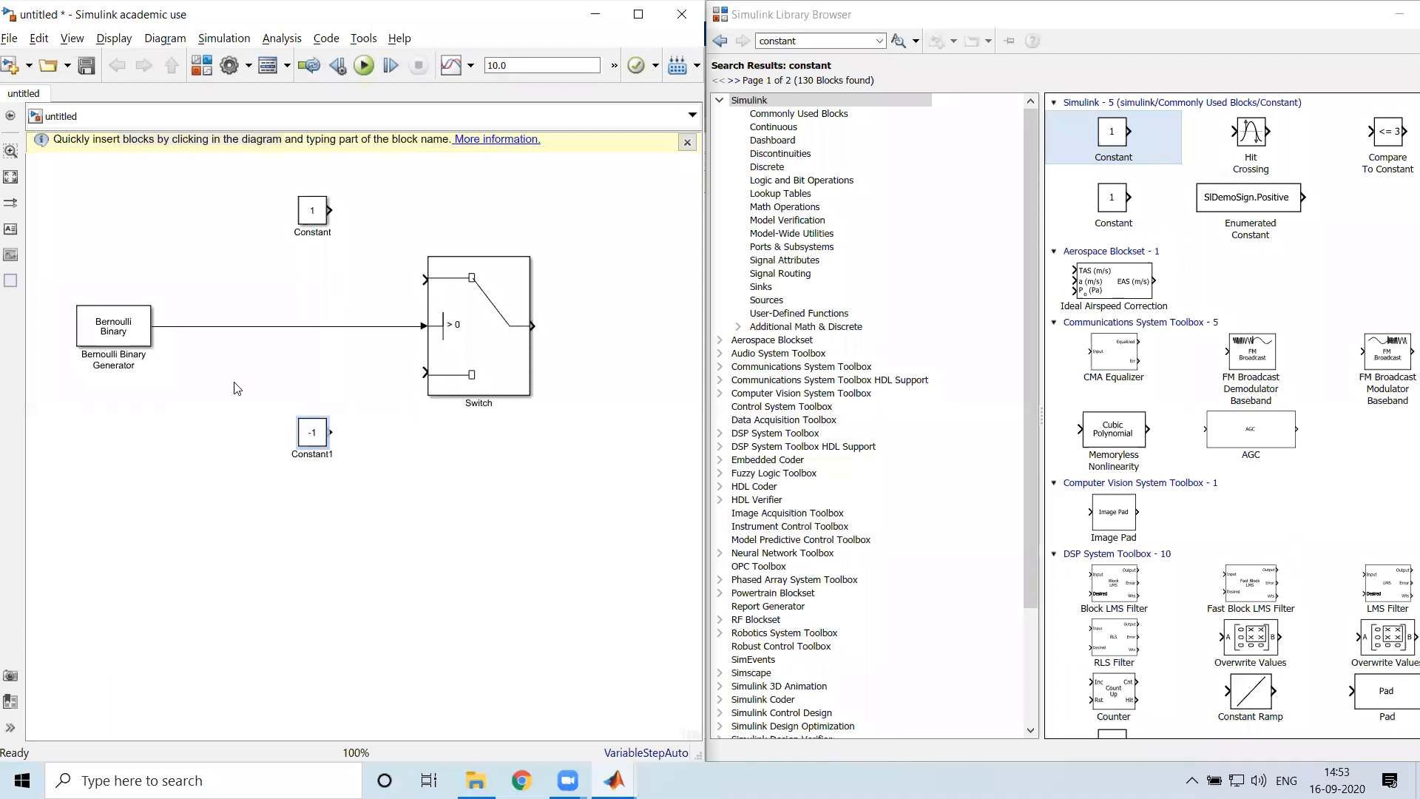
Open the Switch block's parameters and examine its criterion and threshold against the generator's control signal
click(447, 326)
click(150, 340)
click(92, 484)
click(460, 336)
key(Return)
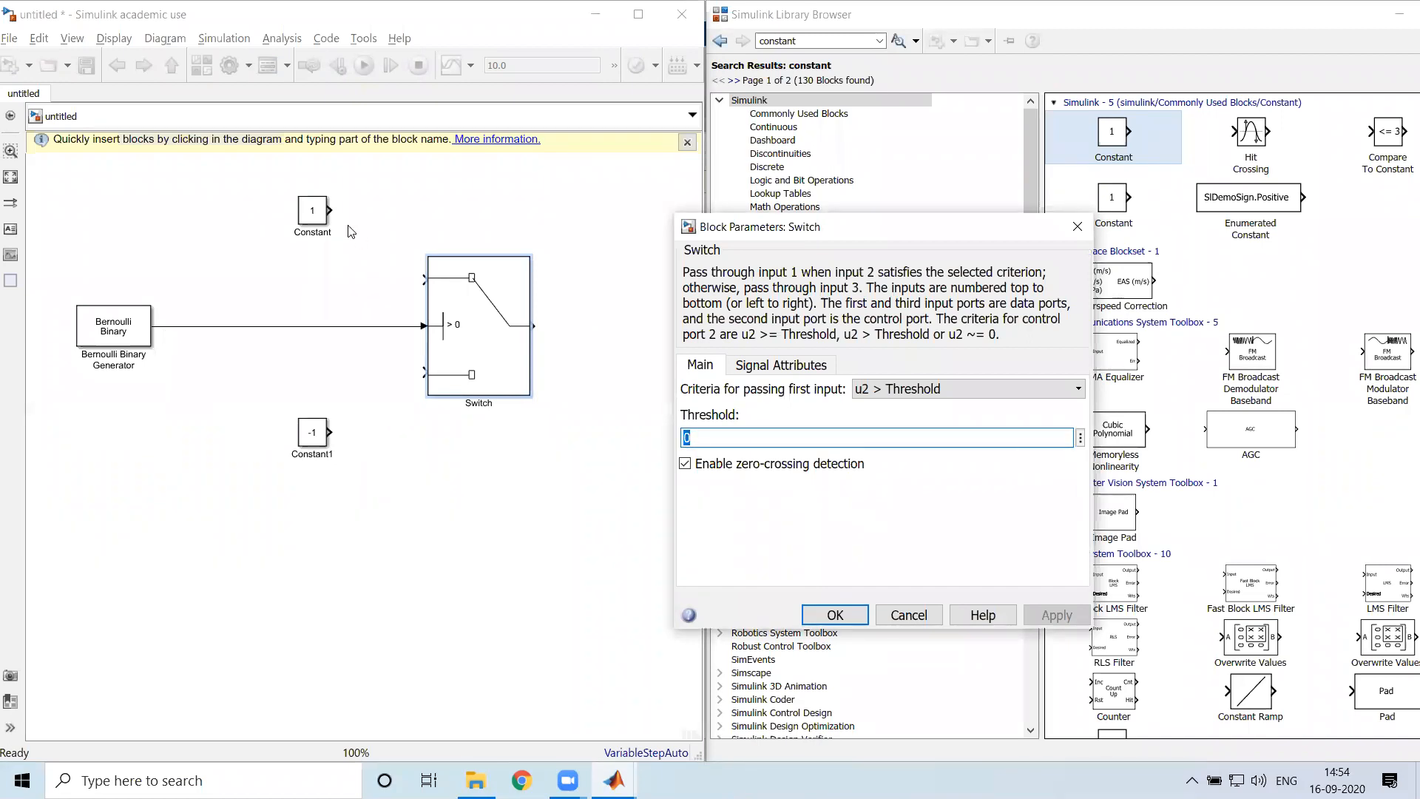
Connect the upper Constant block to the Switch's first input and set its constant value to 5
drag(328, 211, 423, 279)
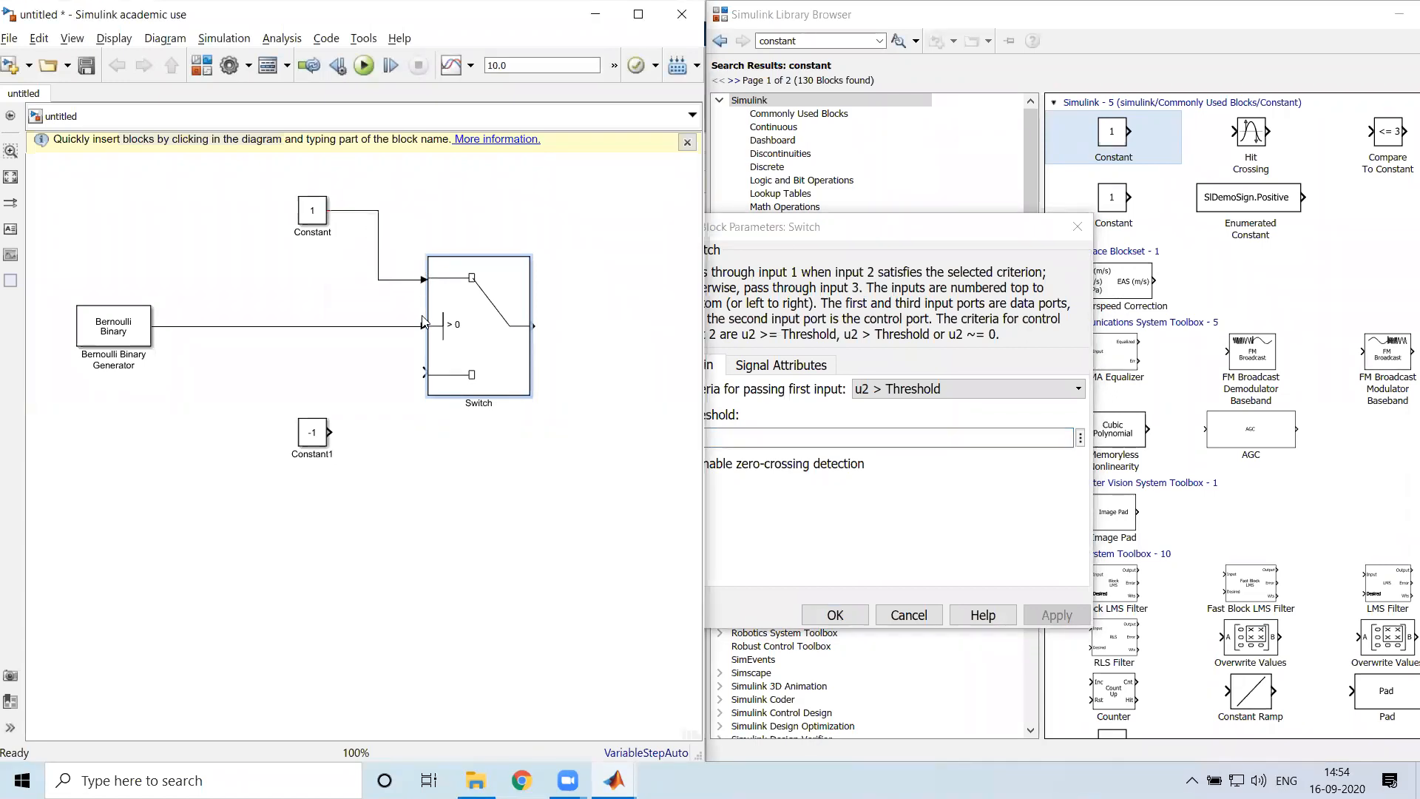
click(316, 231)
double_click(314, 215)
text(5)
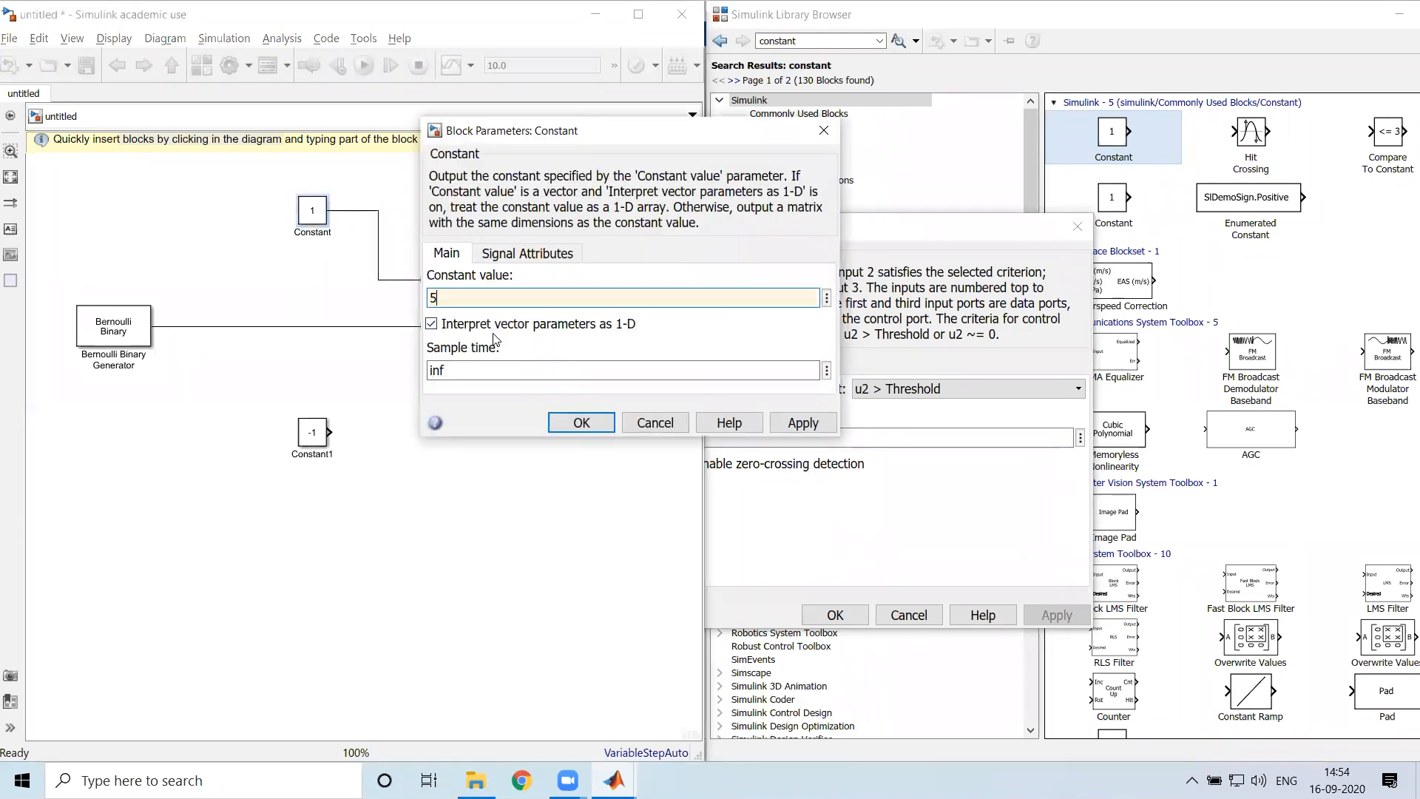
click(807, 423)
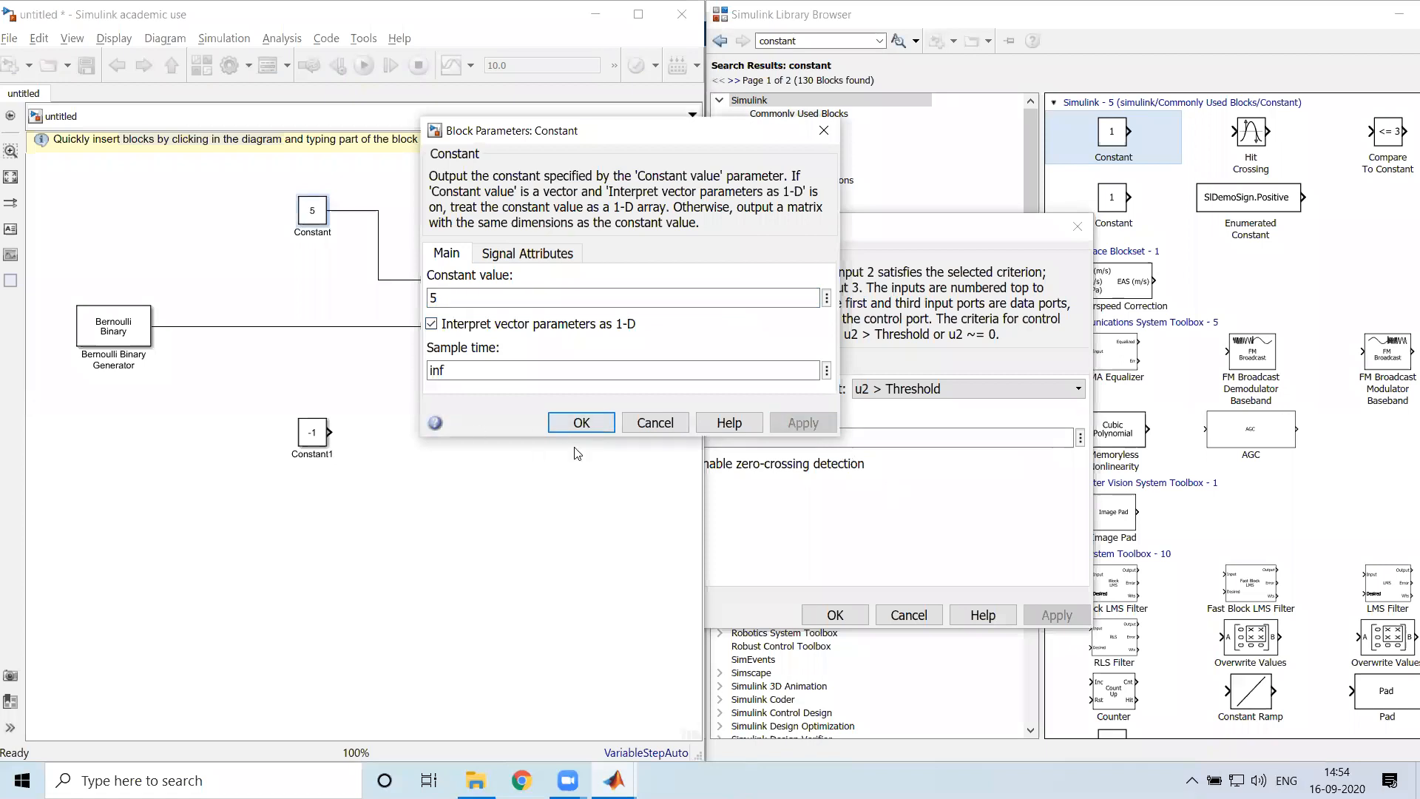
key(Return)
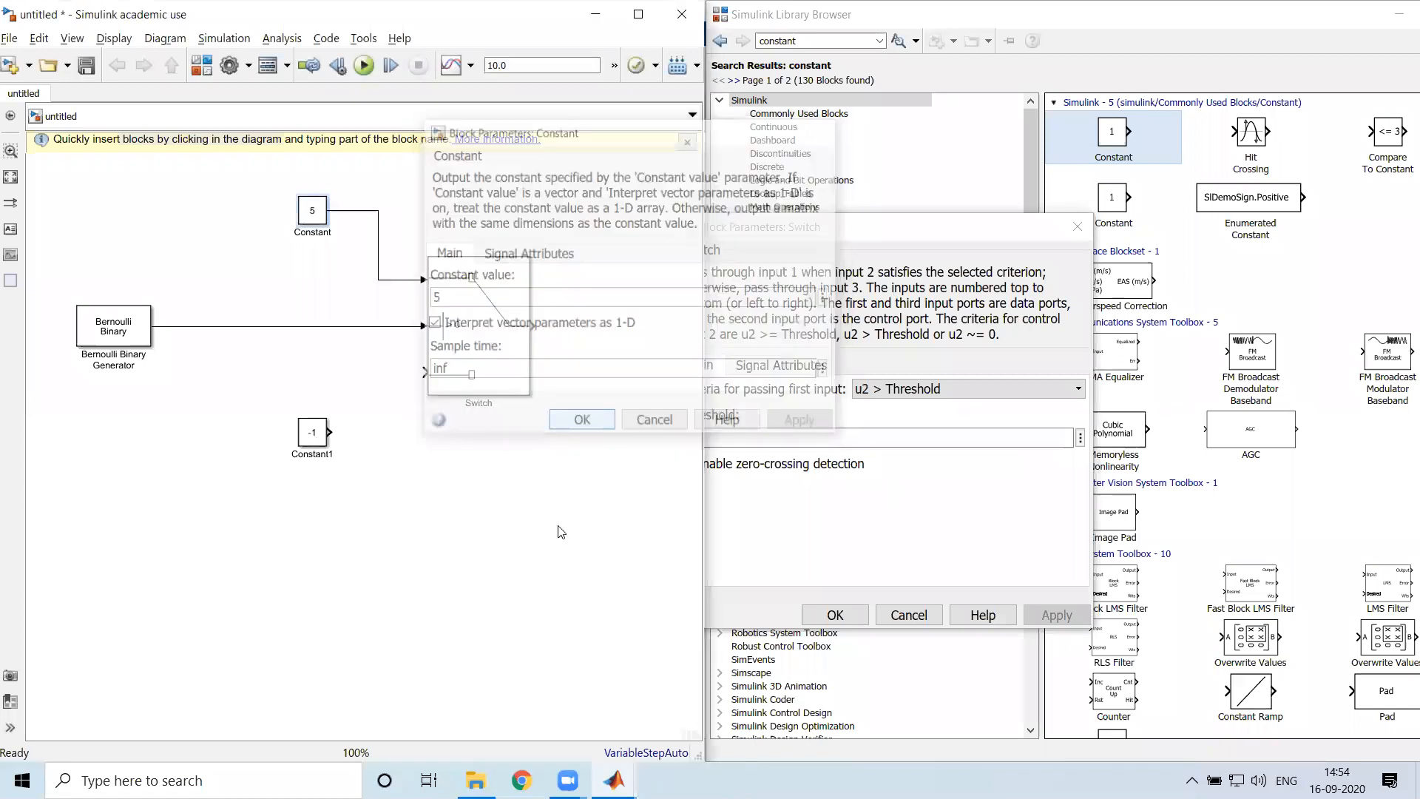
Set the lower Constant block's value to -5
double_click(312, 433)
text(5)
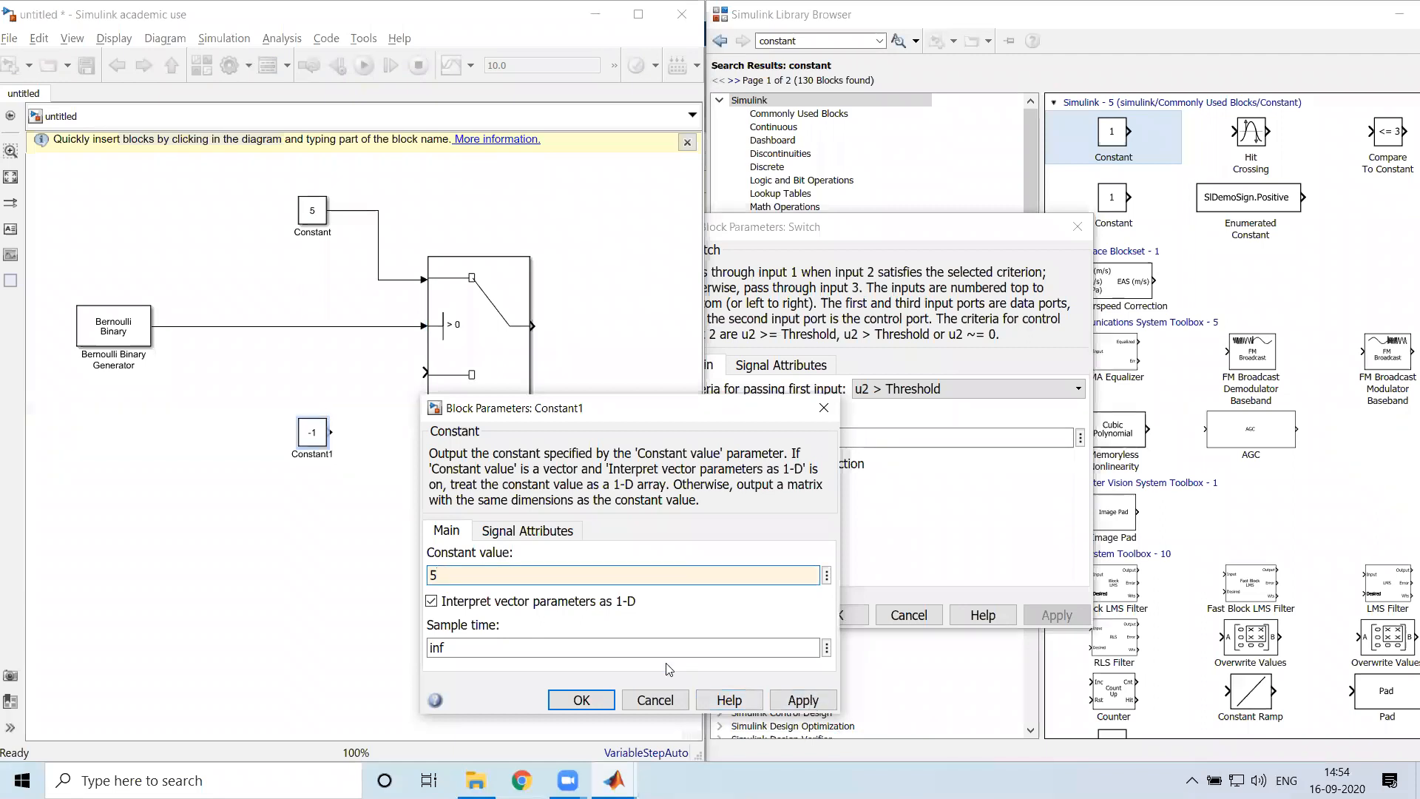
key(Return)
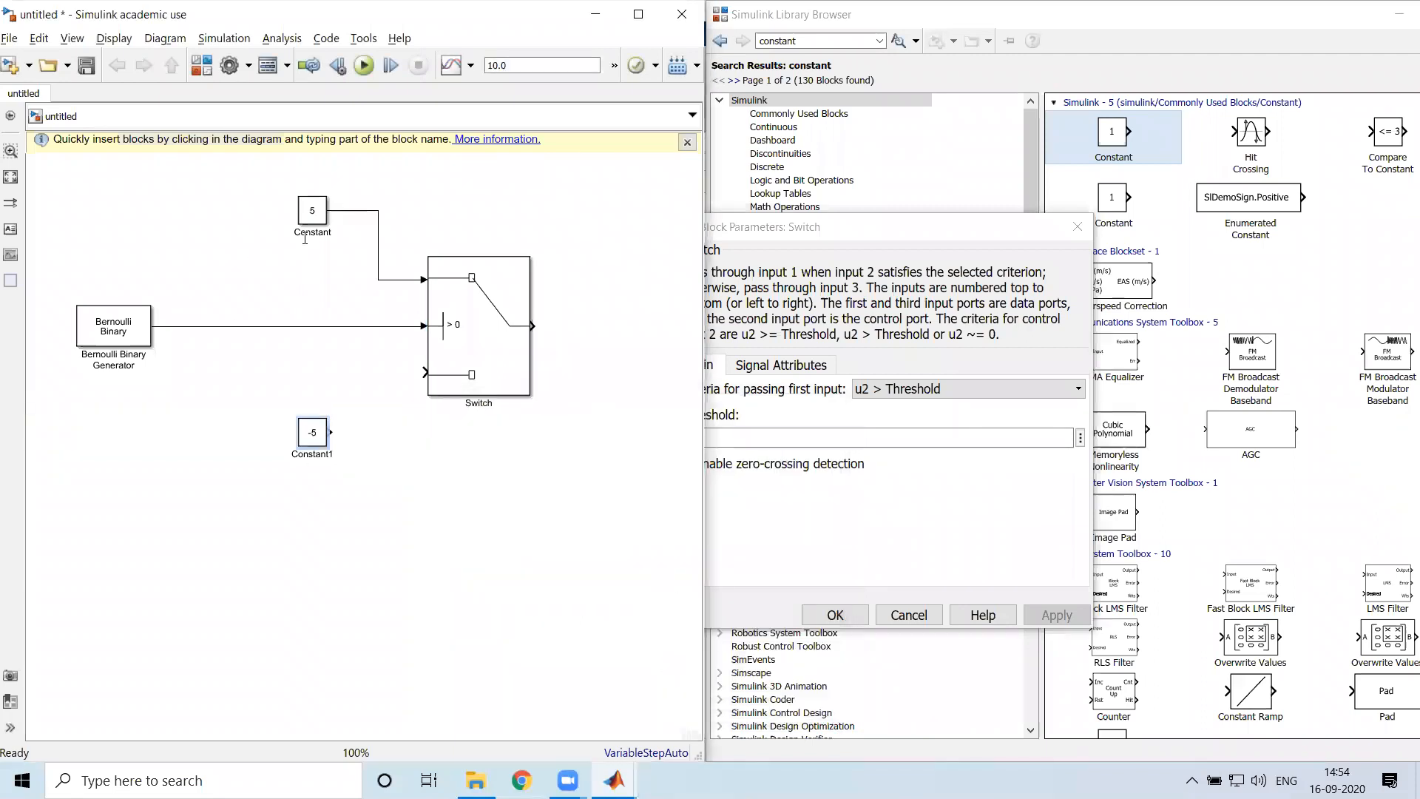
Connect the lower Constant block to the Switch's third input and move the Switch closer to the Constant blocks
click(452, 300)
drag(331, 433, 426, 372)
drag(485, 345, 443, 345)
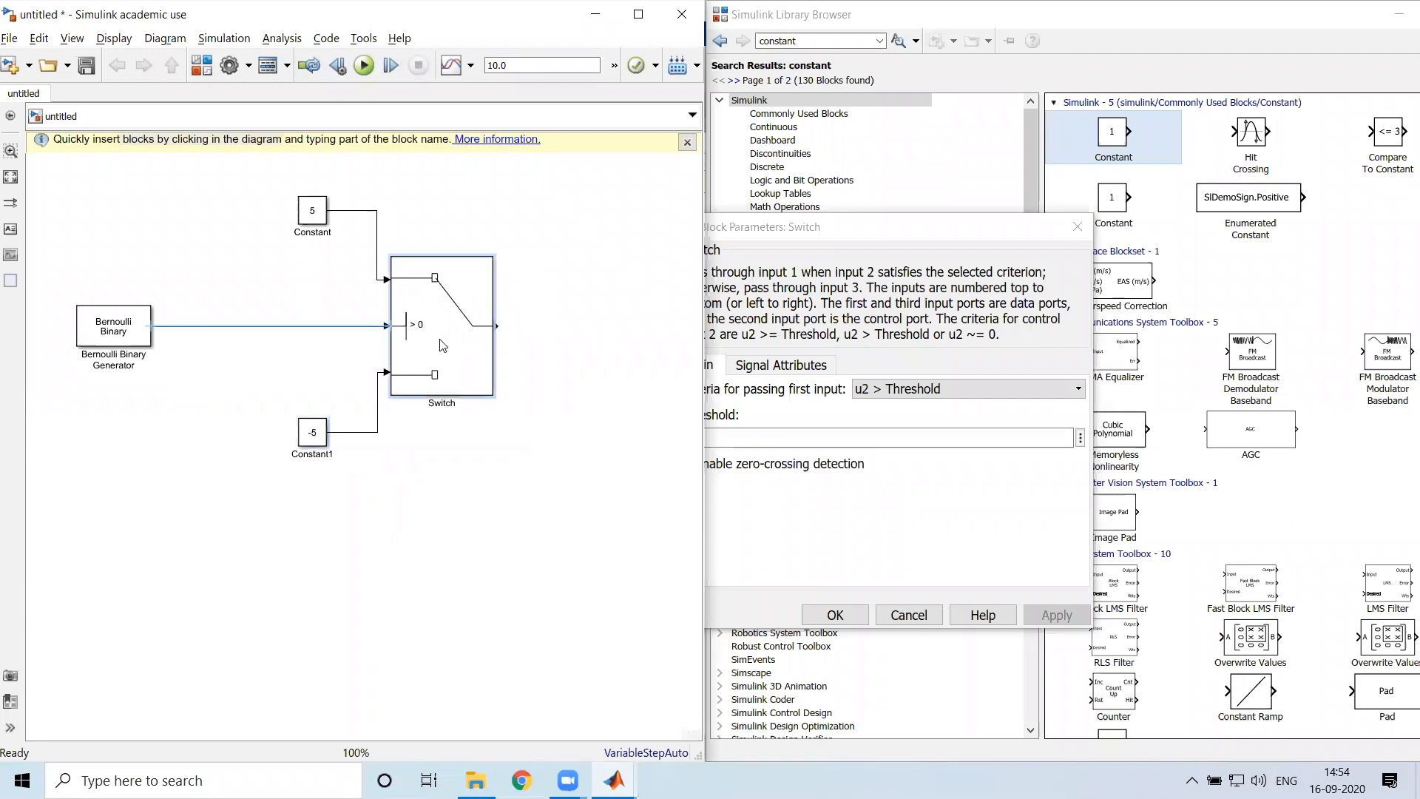
Move both Constant blocks and the Switch closer to the Bernoulli Binary Generator and close the Switch's parameters
drag(265, 171, 546, 459)
drag(405, 366, 288, 365)
click(414, 373)
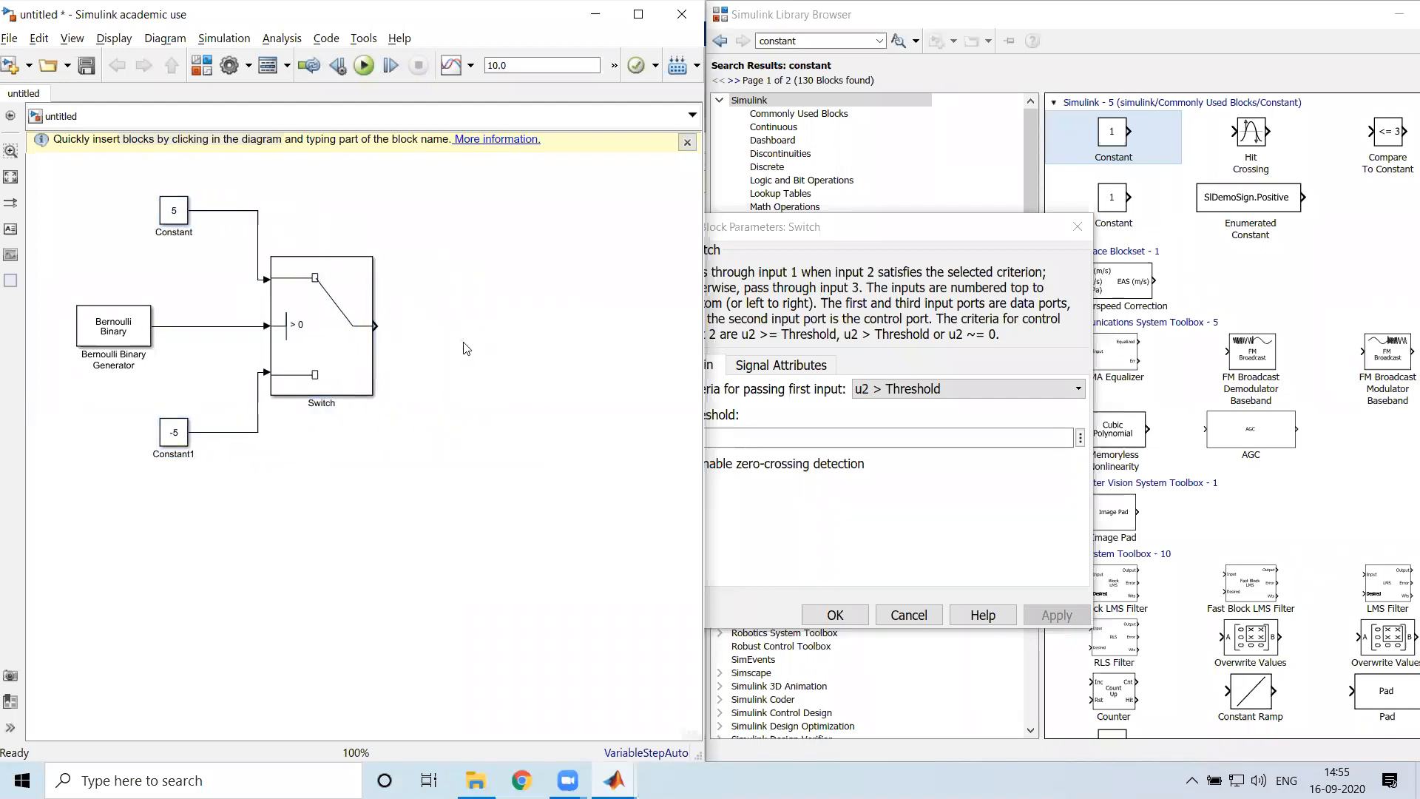
click(1074, 223)
Search the block library for scope and add a Scope block beyond the Switch's output
click(733, 71)
text(scp)
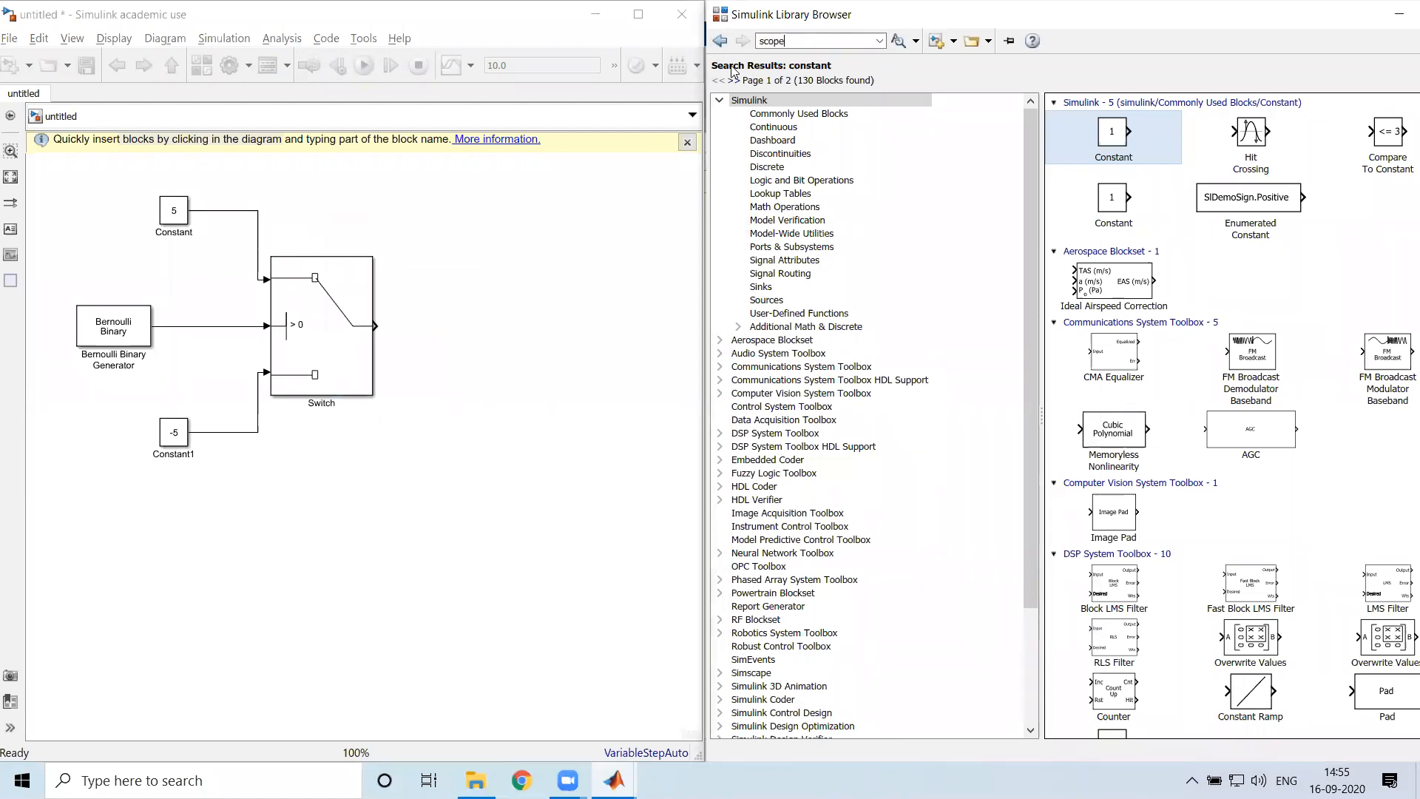
key(Return)
drag(657, 286, 532, 324)
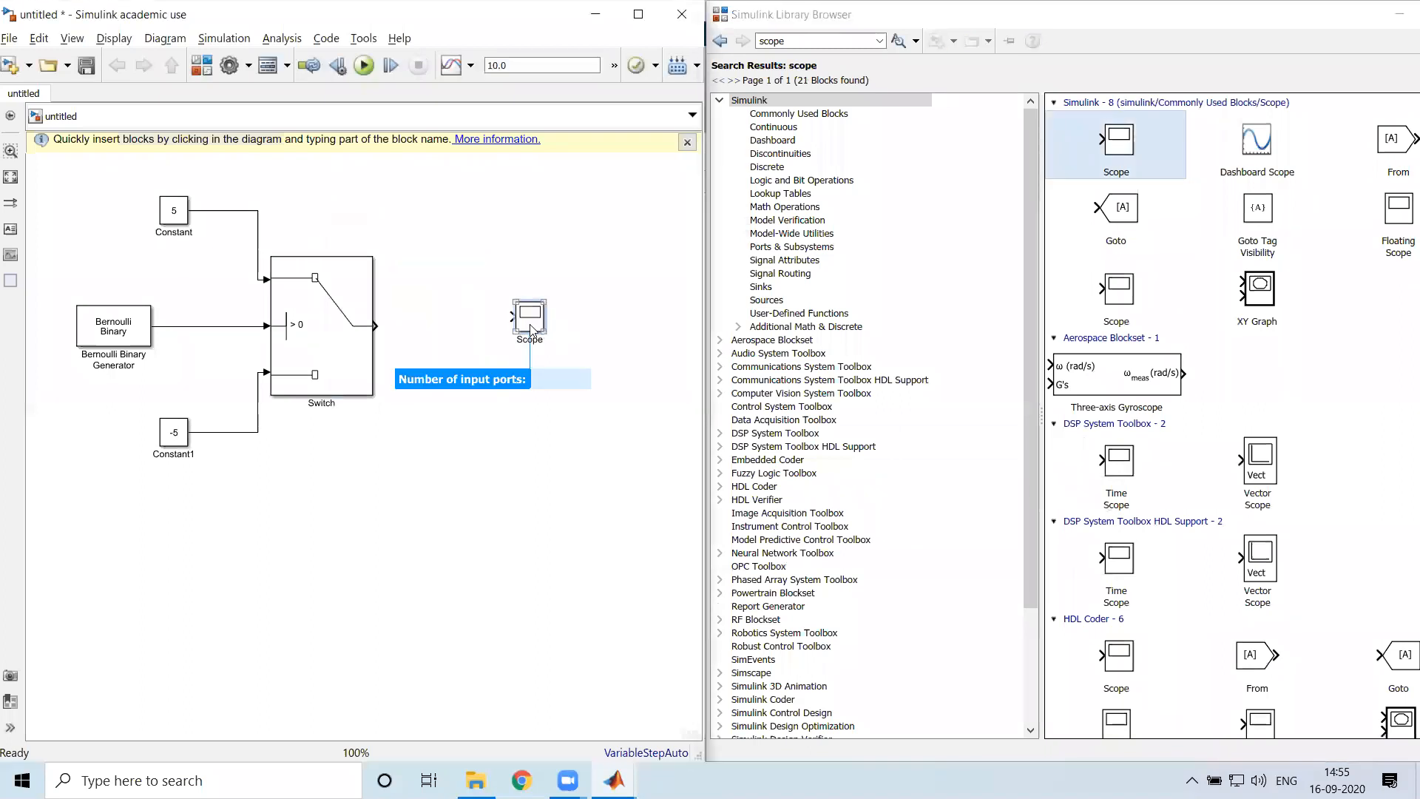
Enlarge the Scope block to a tall rectangle and connect the Switch's output to its input
drag(545, 333, 600, 465)
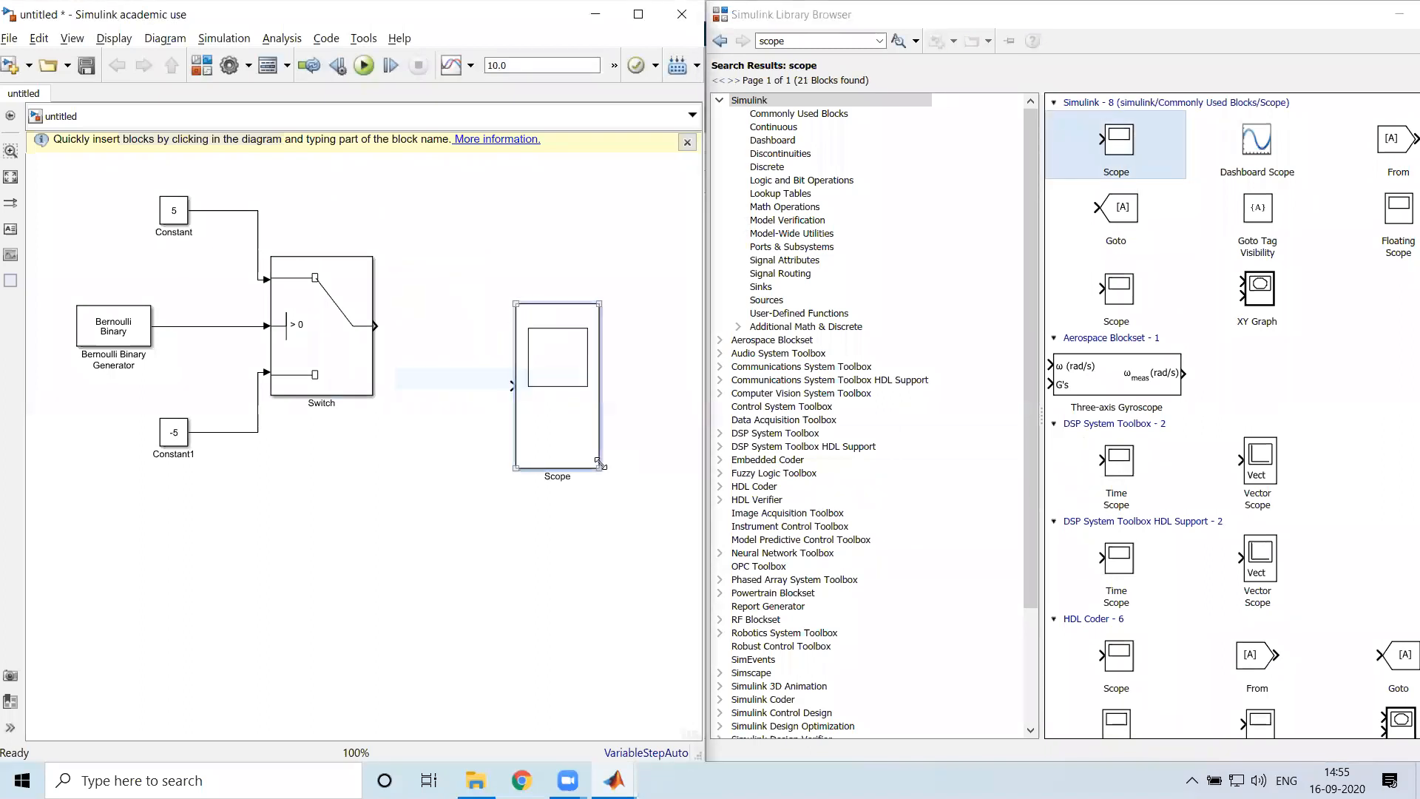
drag(516, 303, 493, 239)
drag(535, 334, 546, 311)
click(461, 330)
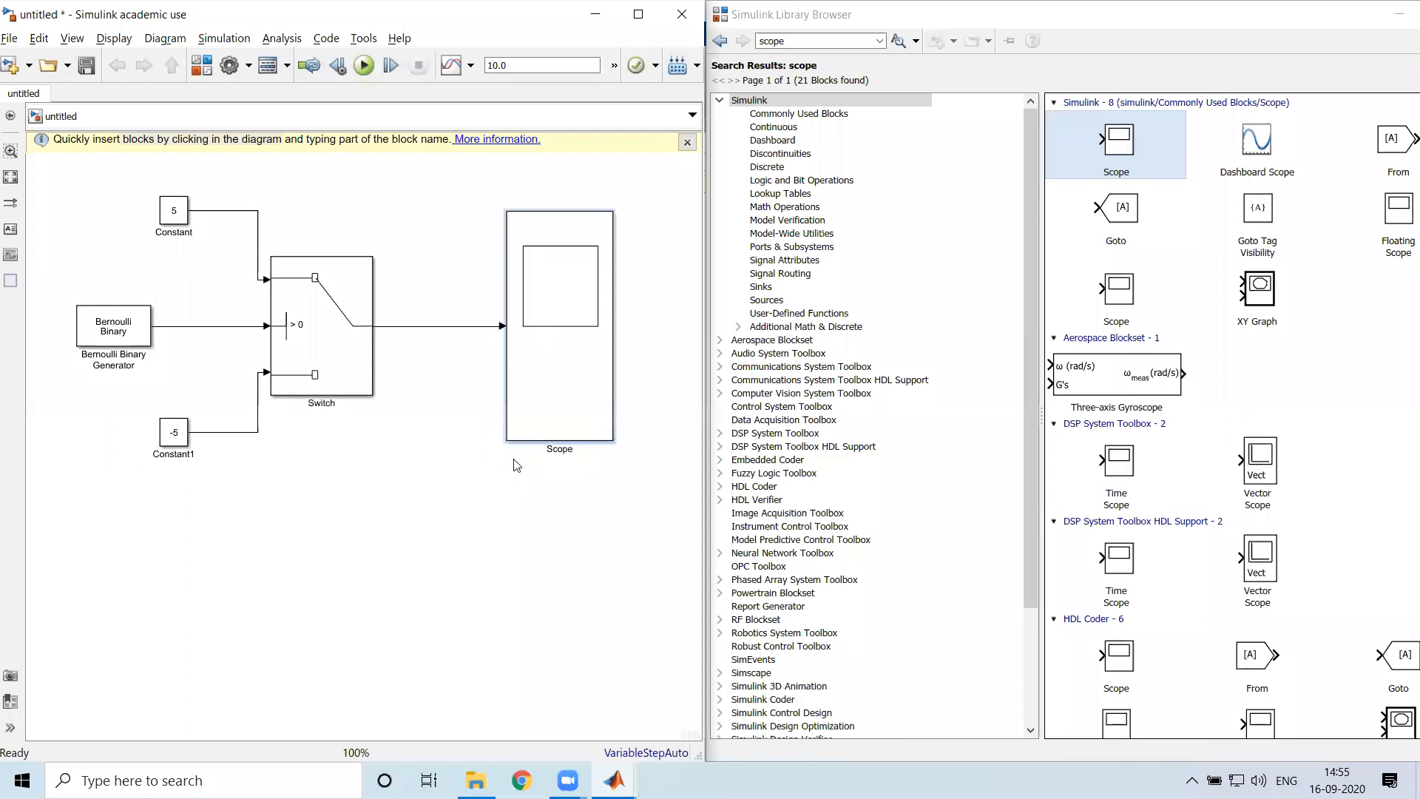
click(550, 378)
click(365, 474)
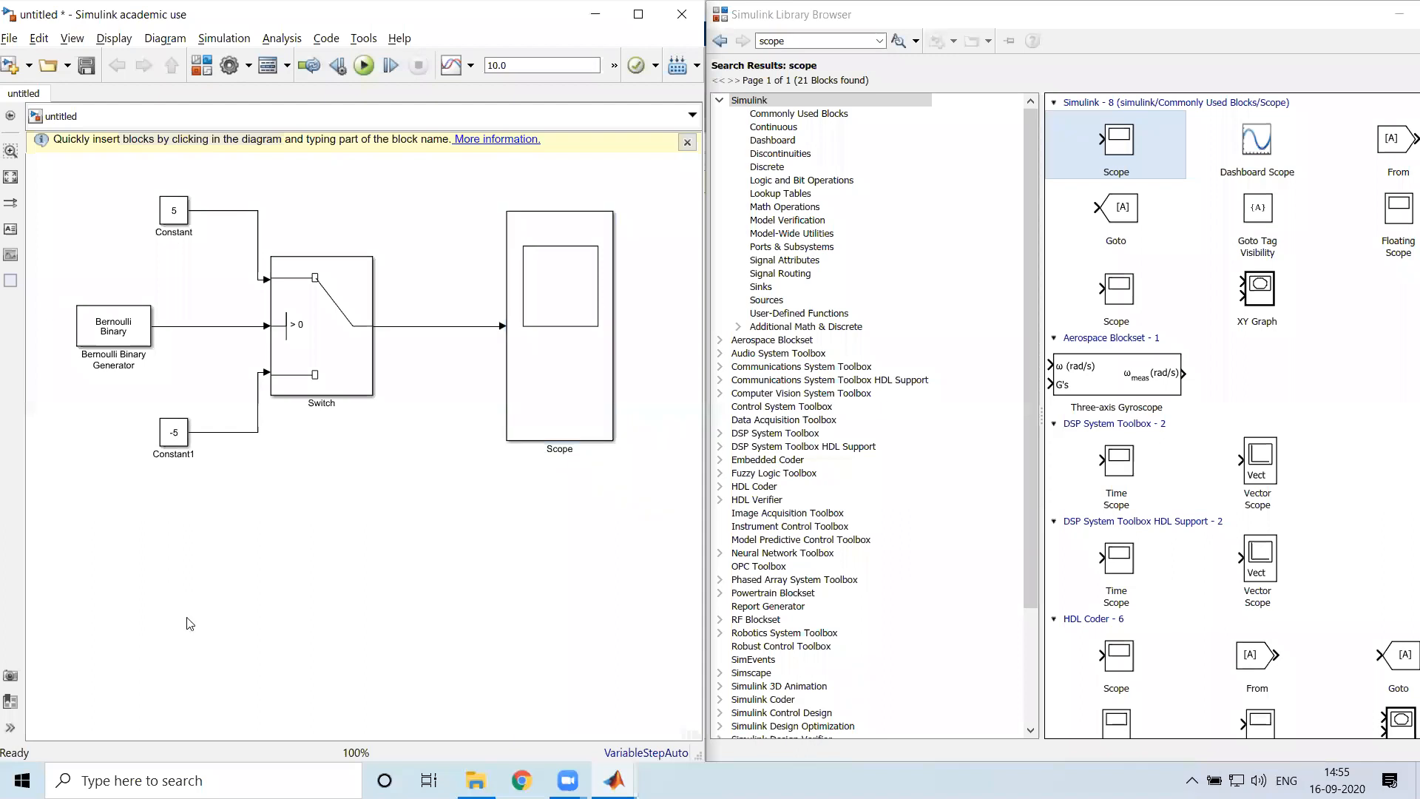
Start saving the model and create a new folder named Expts inside the 8. ADC Lab folder
key(ctrl+s)
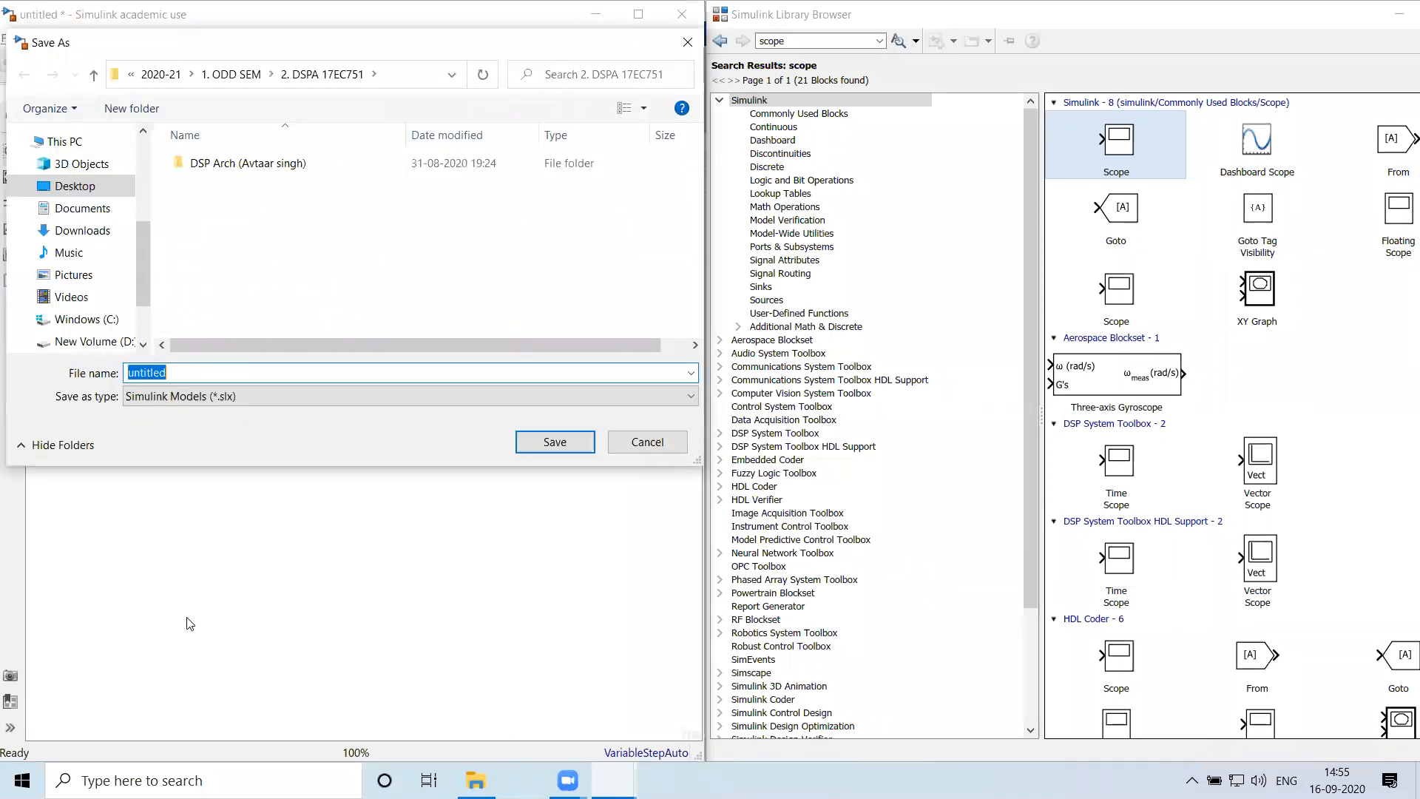
click(235, 77)
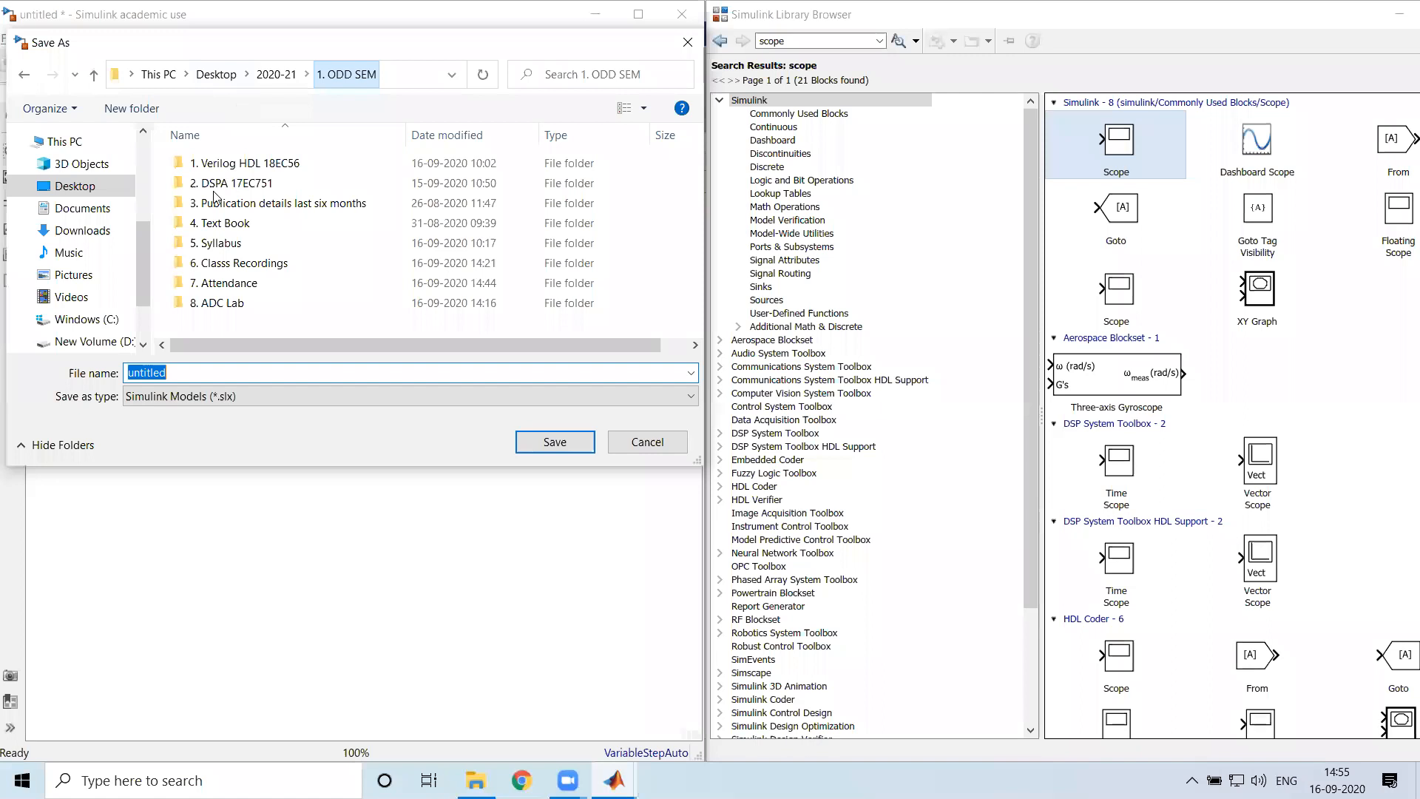
double_click(224, 306)
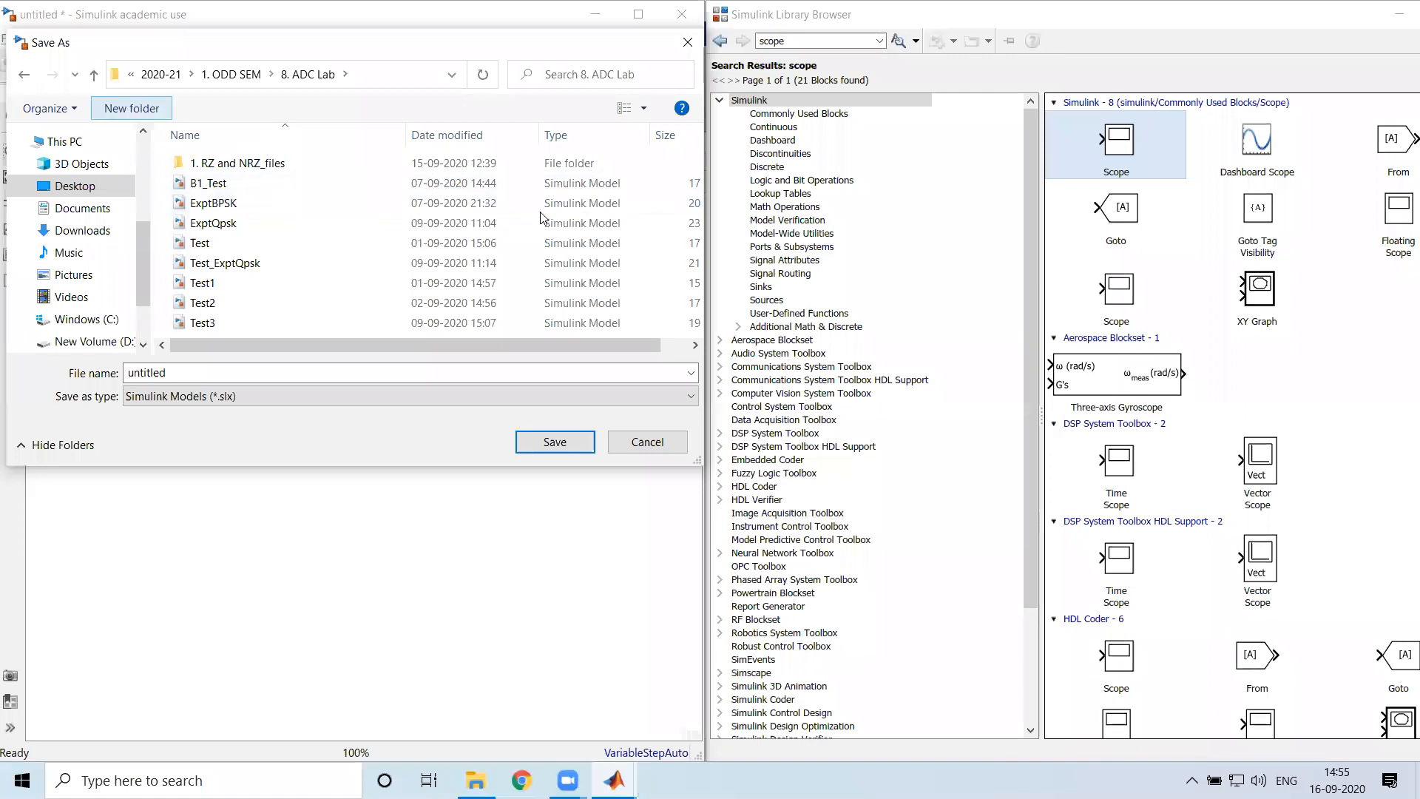
text(Expts)
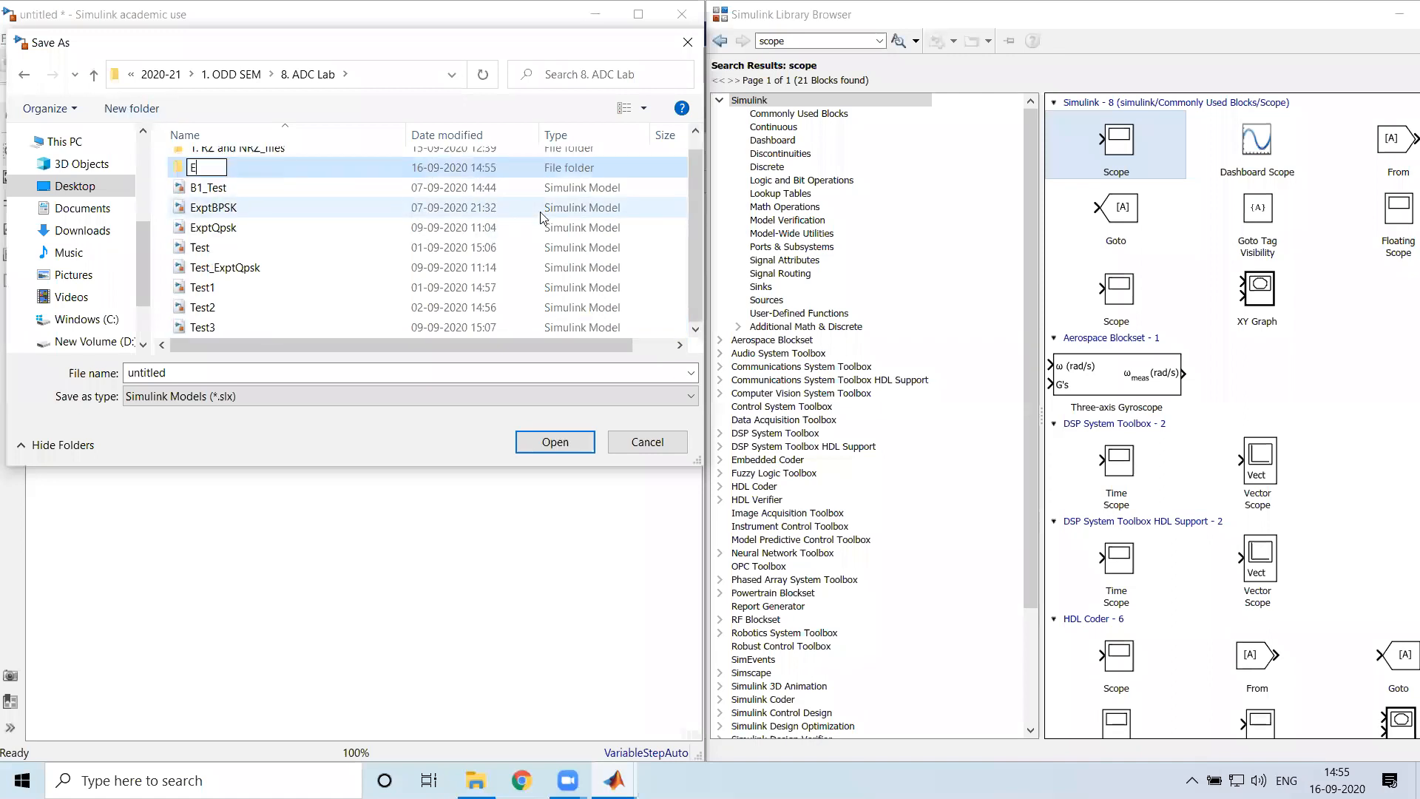
key(Return)
key(Return)
Save the model as NRZ_Polar in the Expts folder
double_click(207, 366)
text(NRZ_Polar)
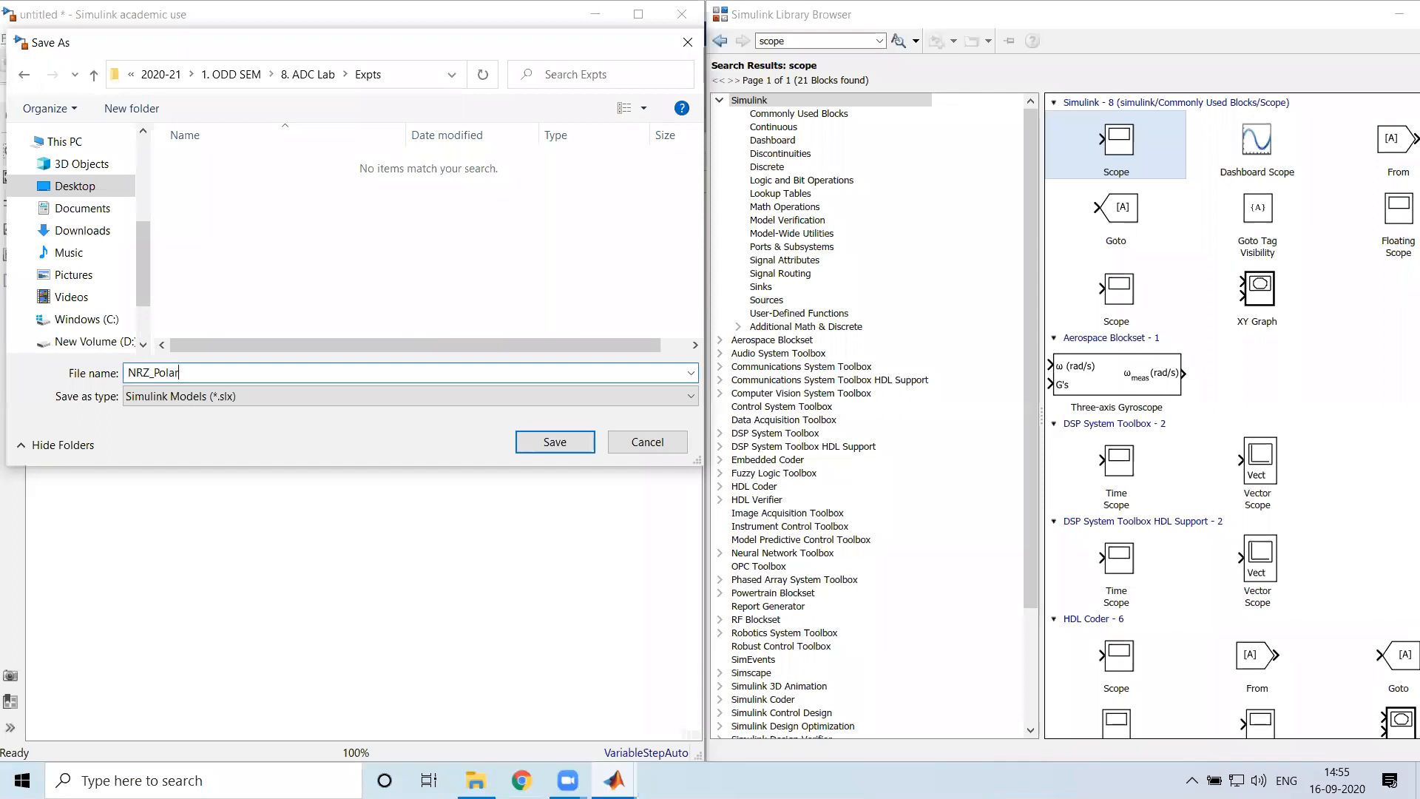
key(Return)
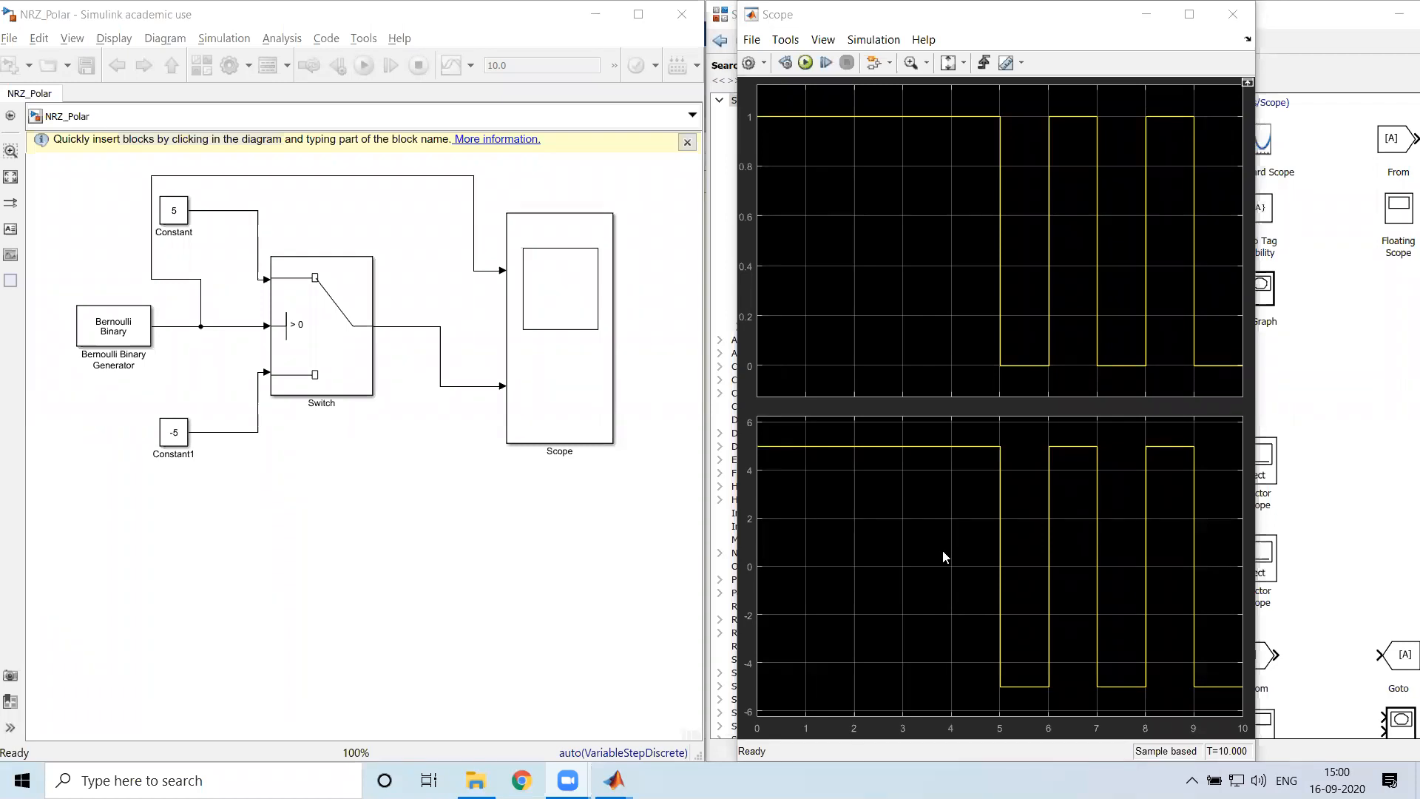
click(418, 288)
click(352, 303)
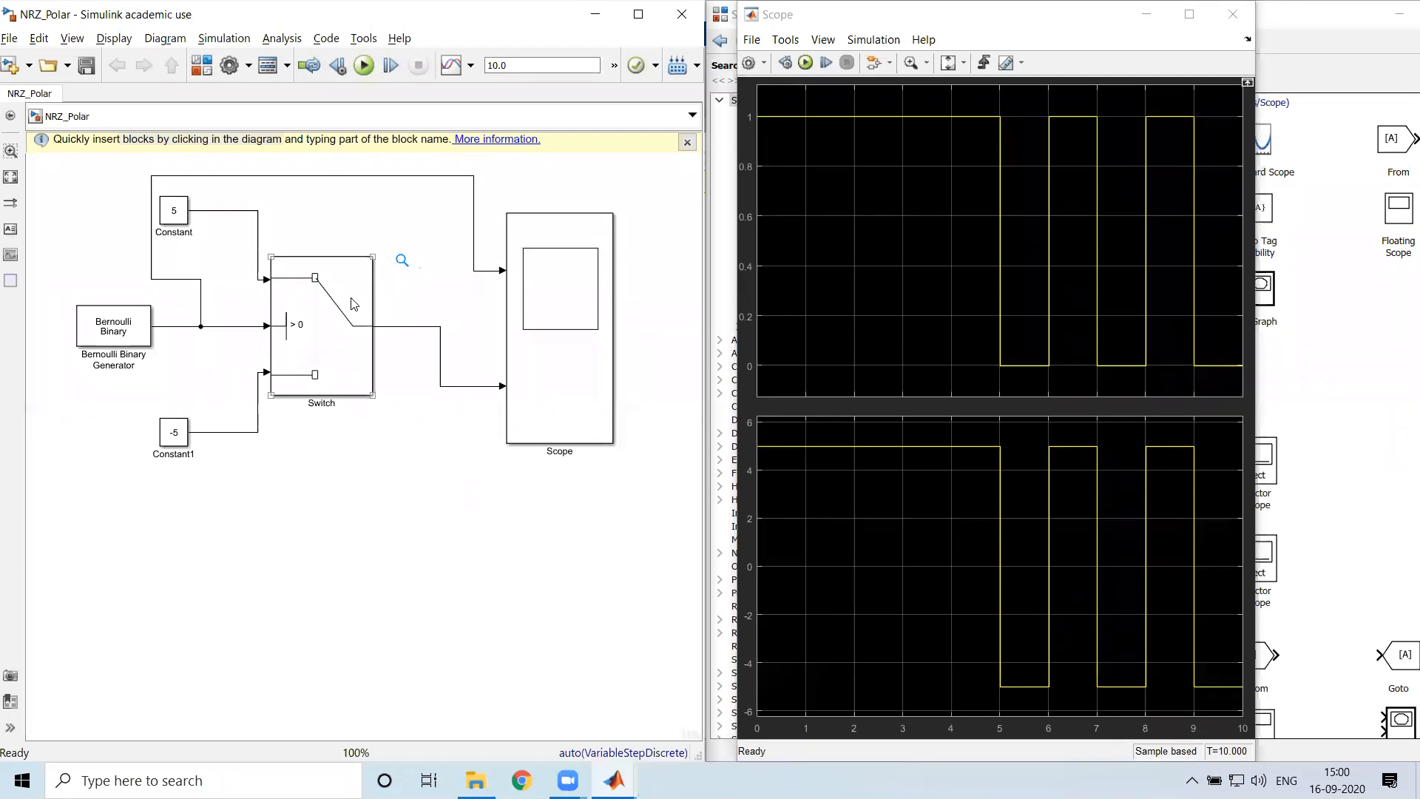
click(239, 537)
Close the Scope window and save a copy of the model as RZ_Polar in the Expts folder
click(1233, 15)
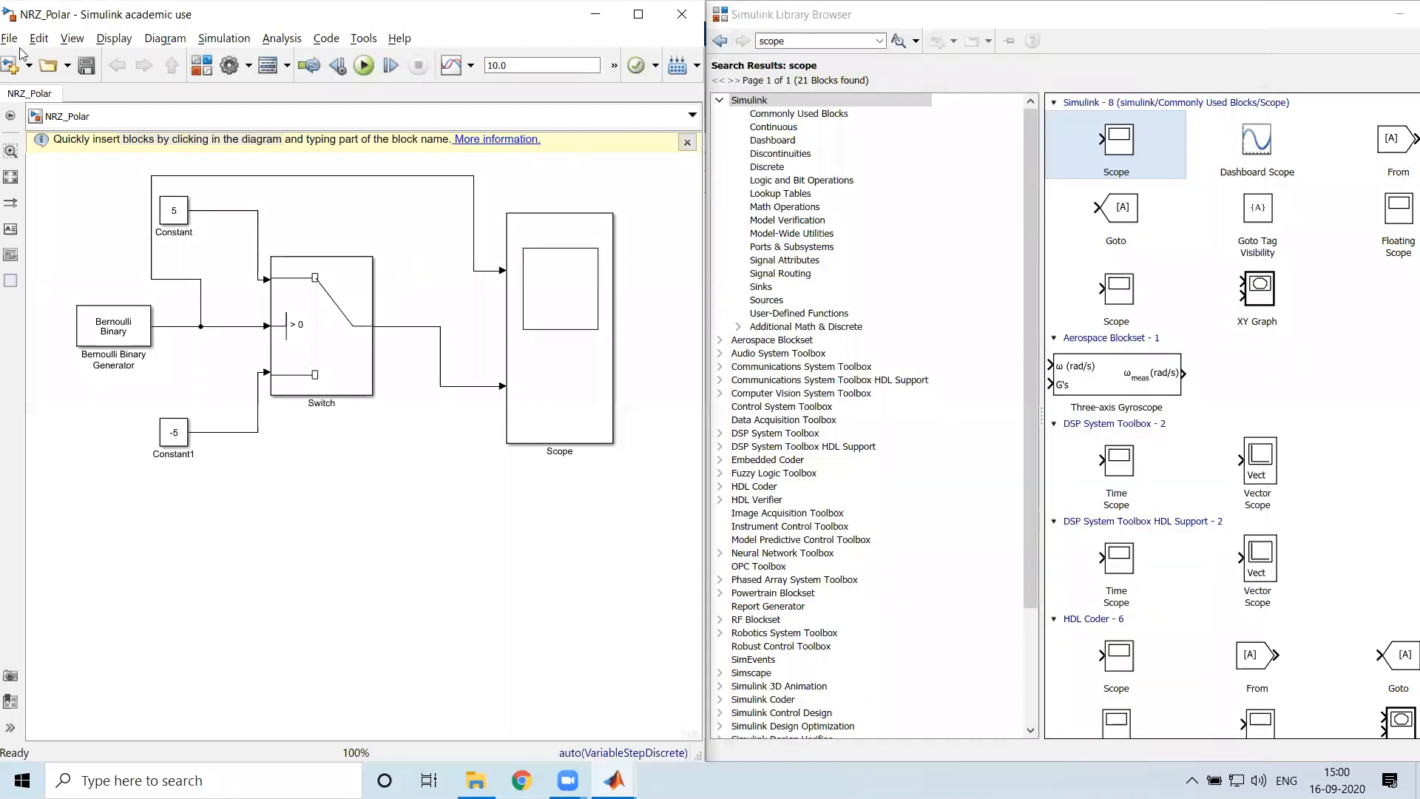
click(11, 38)
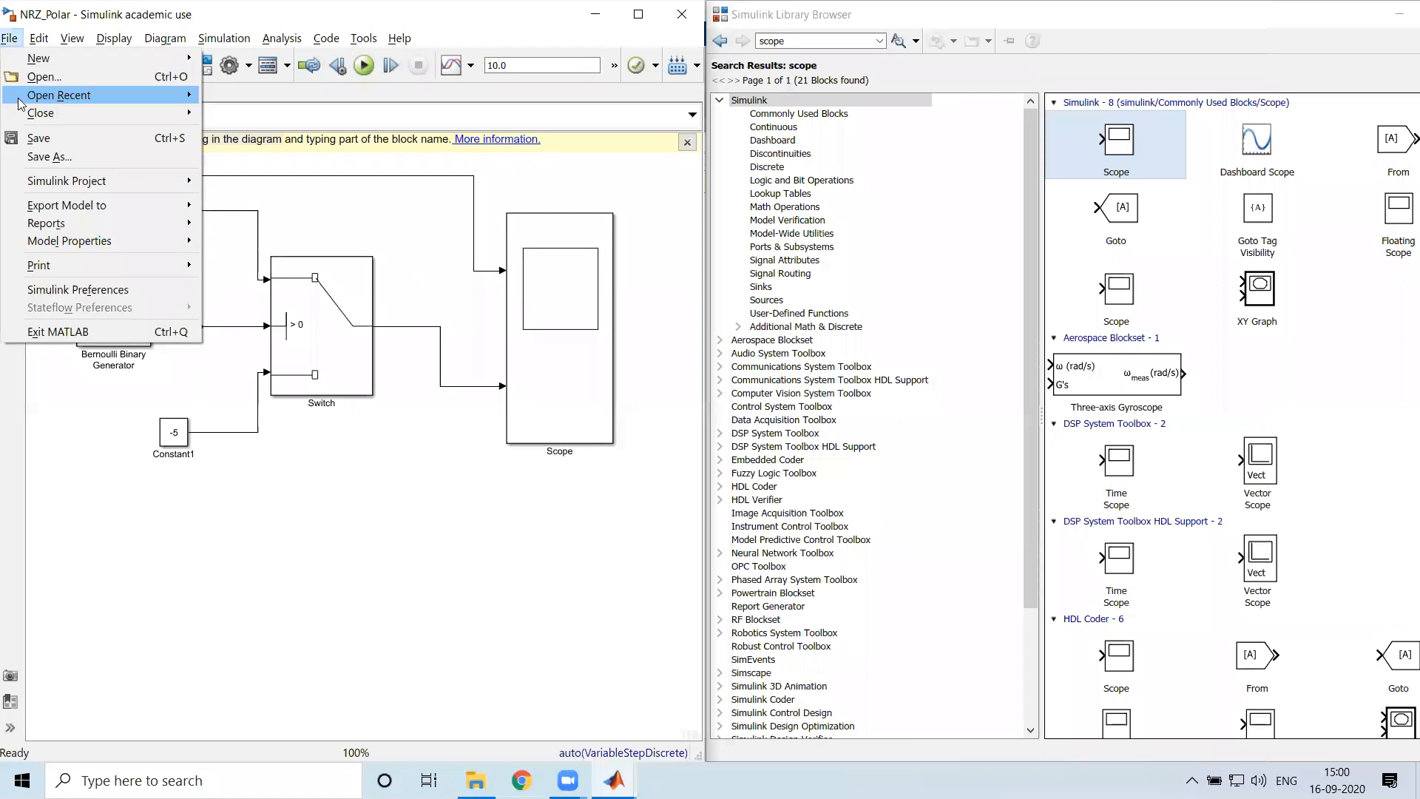
click(52, 157)
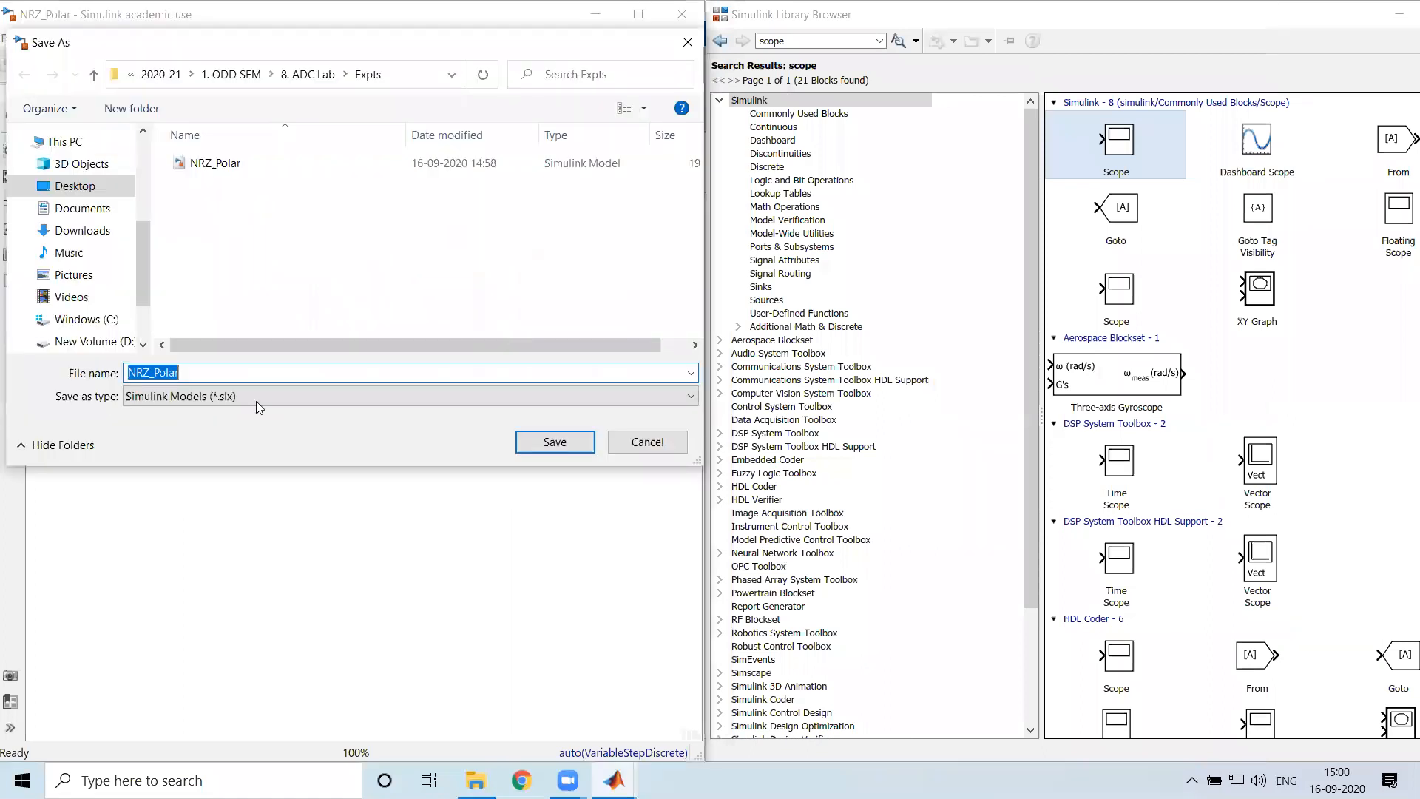
key(Left)
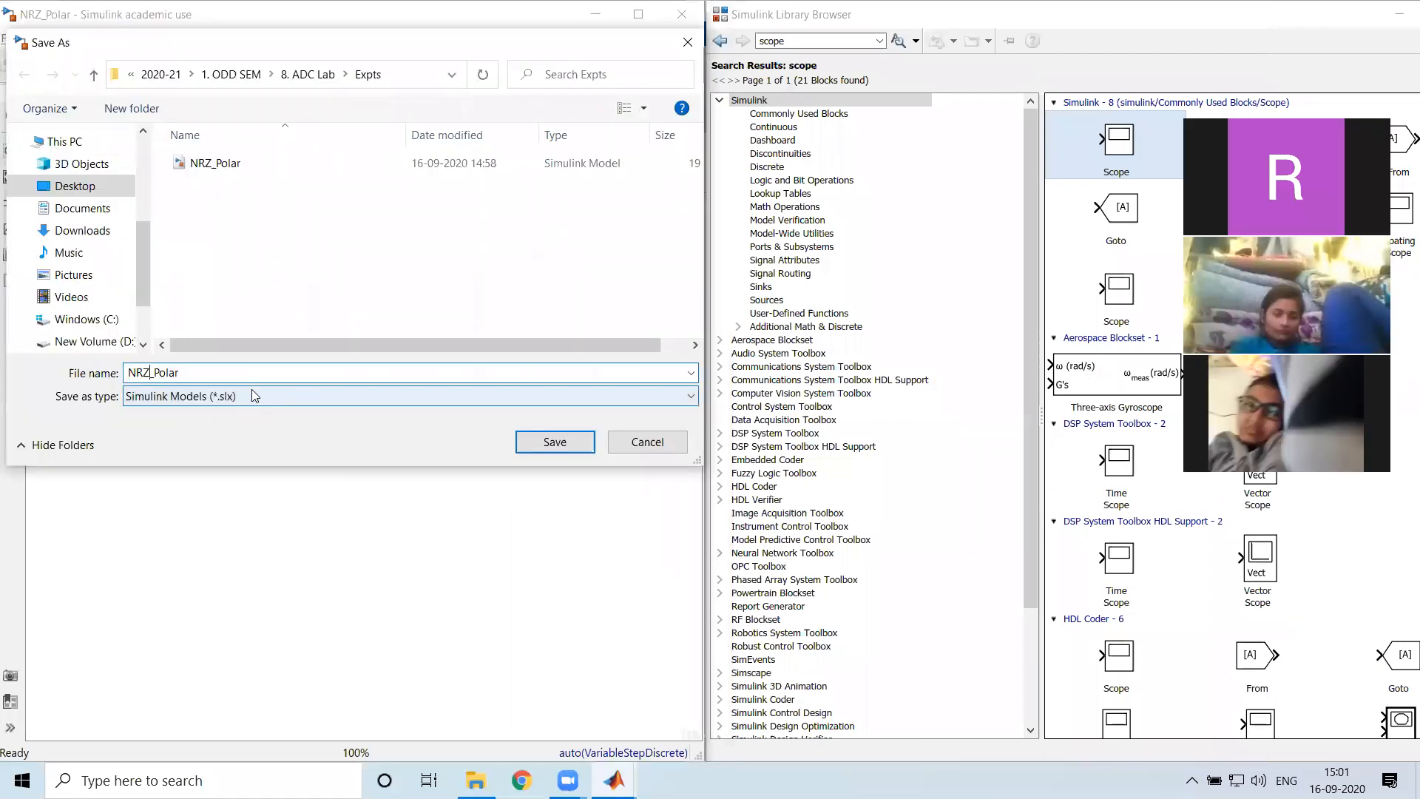
key(Delete)
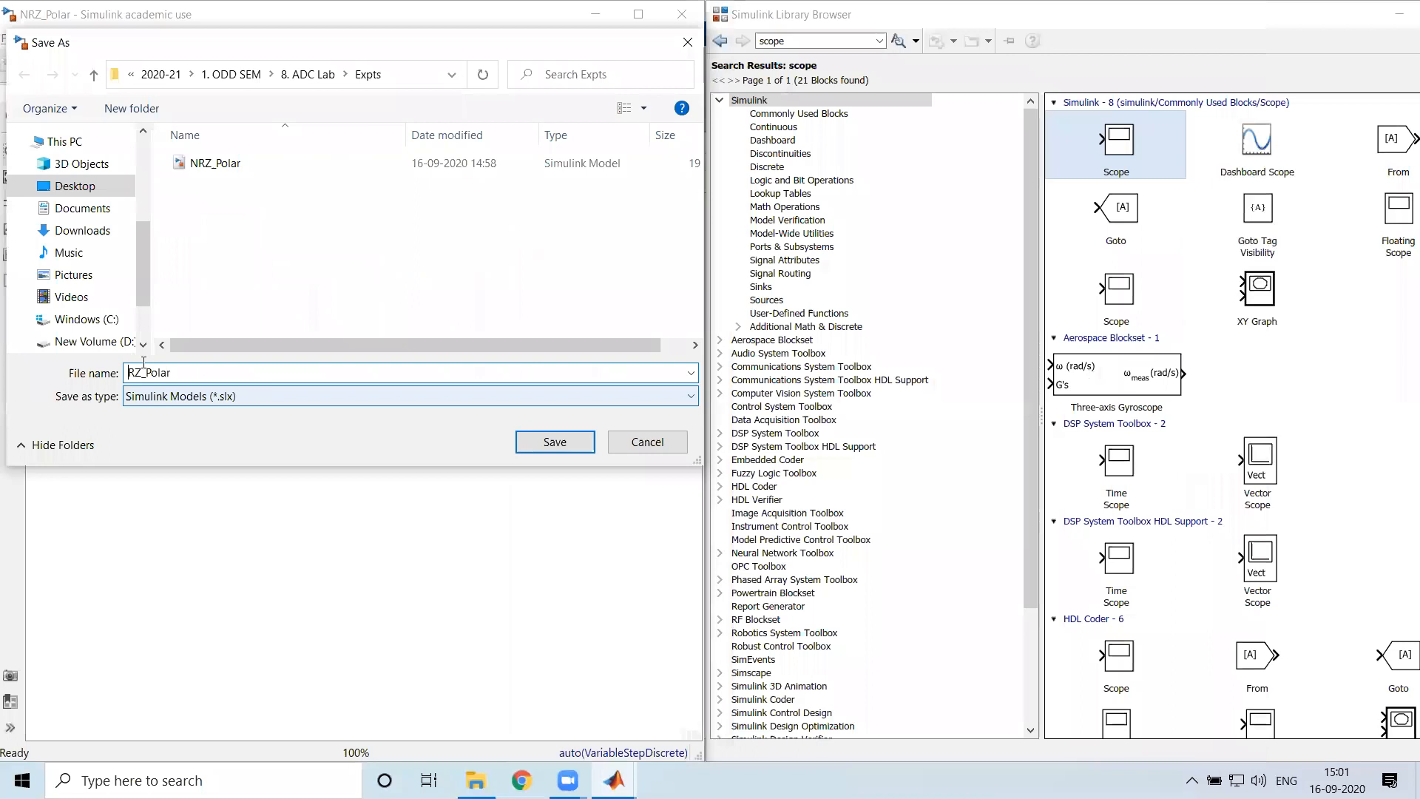
key(Return)
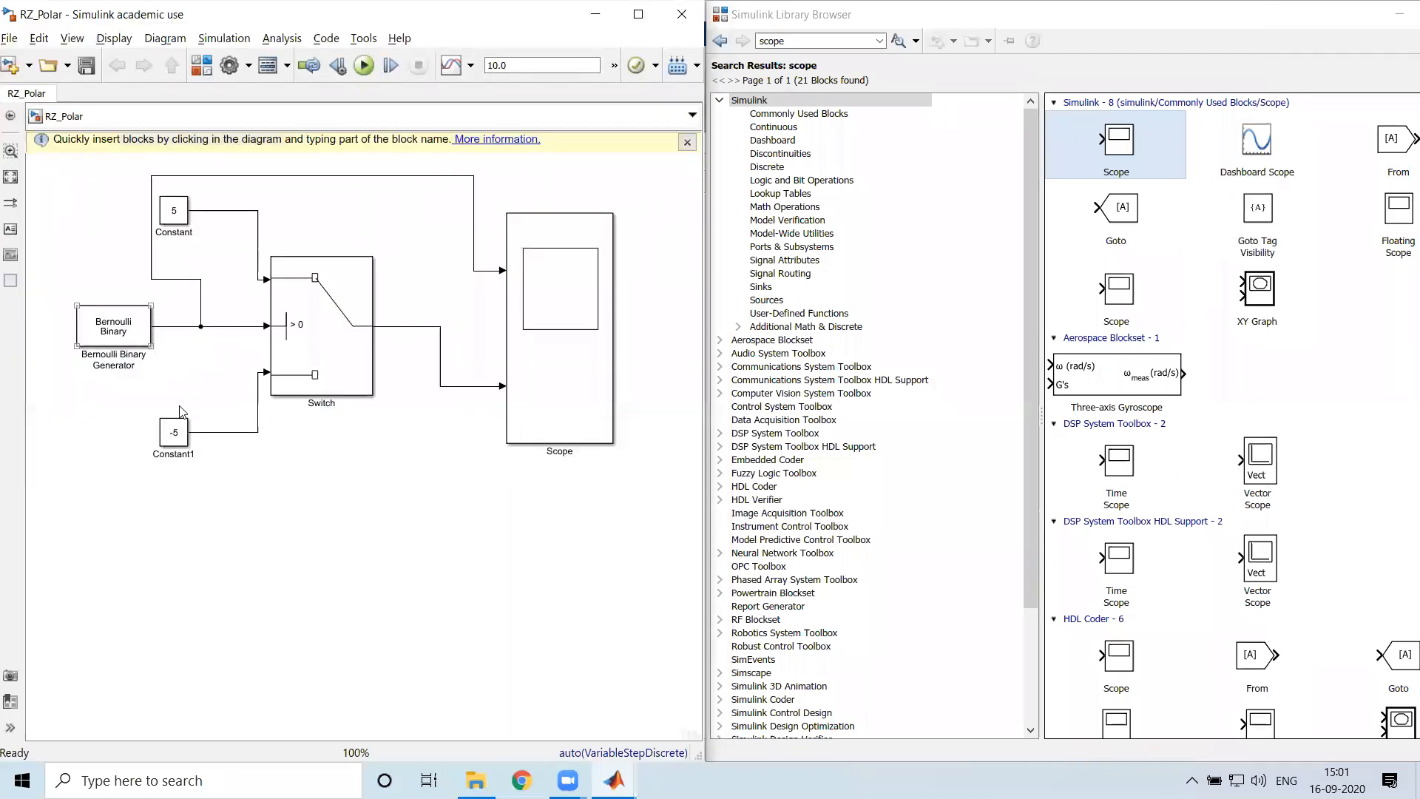
click(392, 260)
click(104, 327)
click(103, 330)
click(292, 344)
click(194, 196)
drag(97, 179, 412, 515)
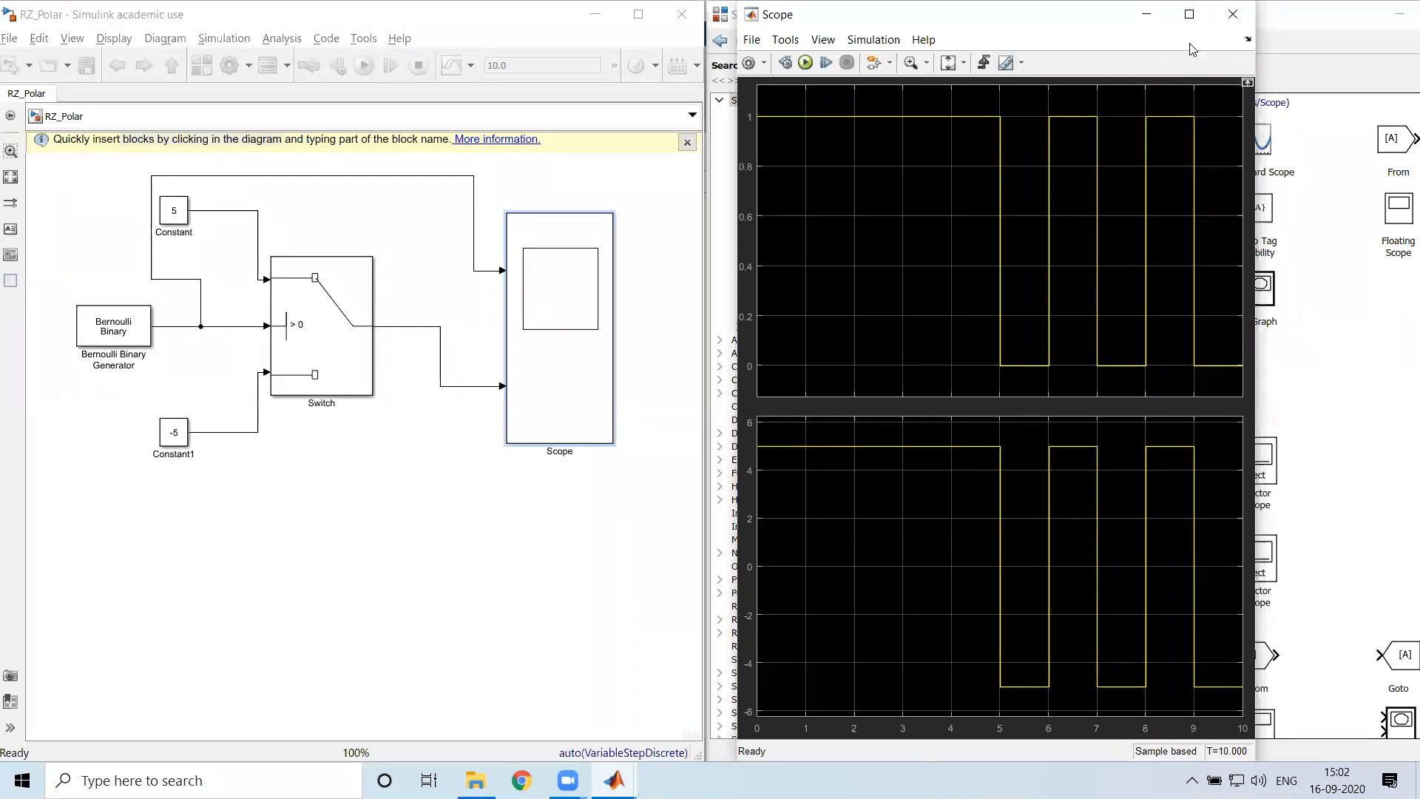
Close the Scope window, search the block library for pulse generator, and add a Pulse Generator block below the Switch
click(1246, 29)
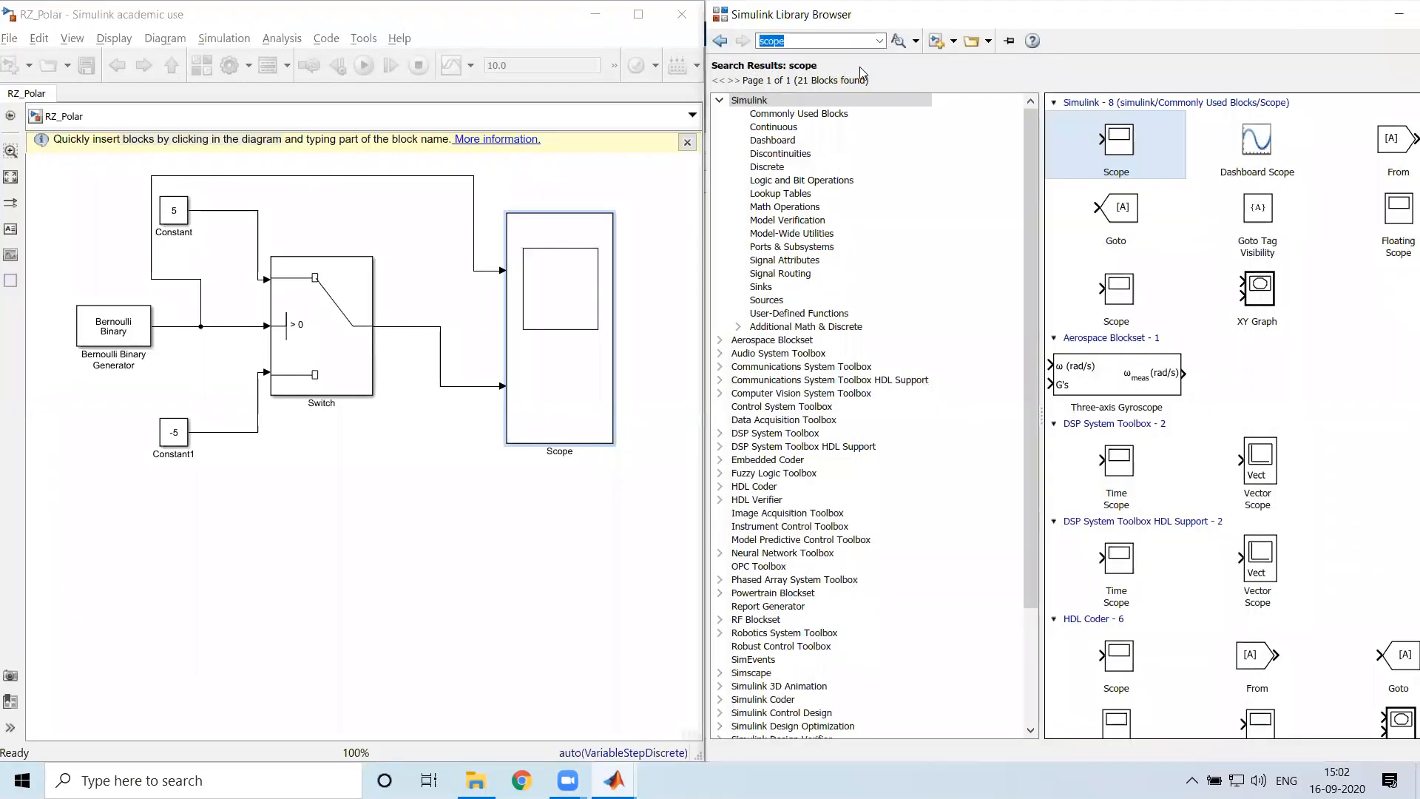
text(pulse generator)
key(Return)
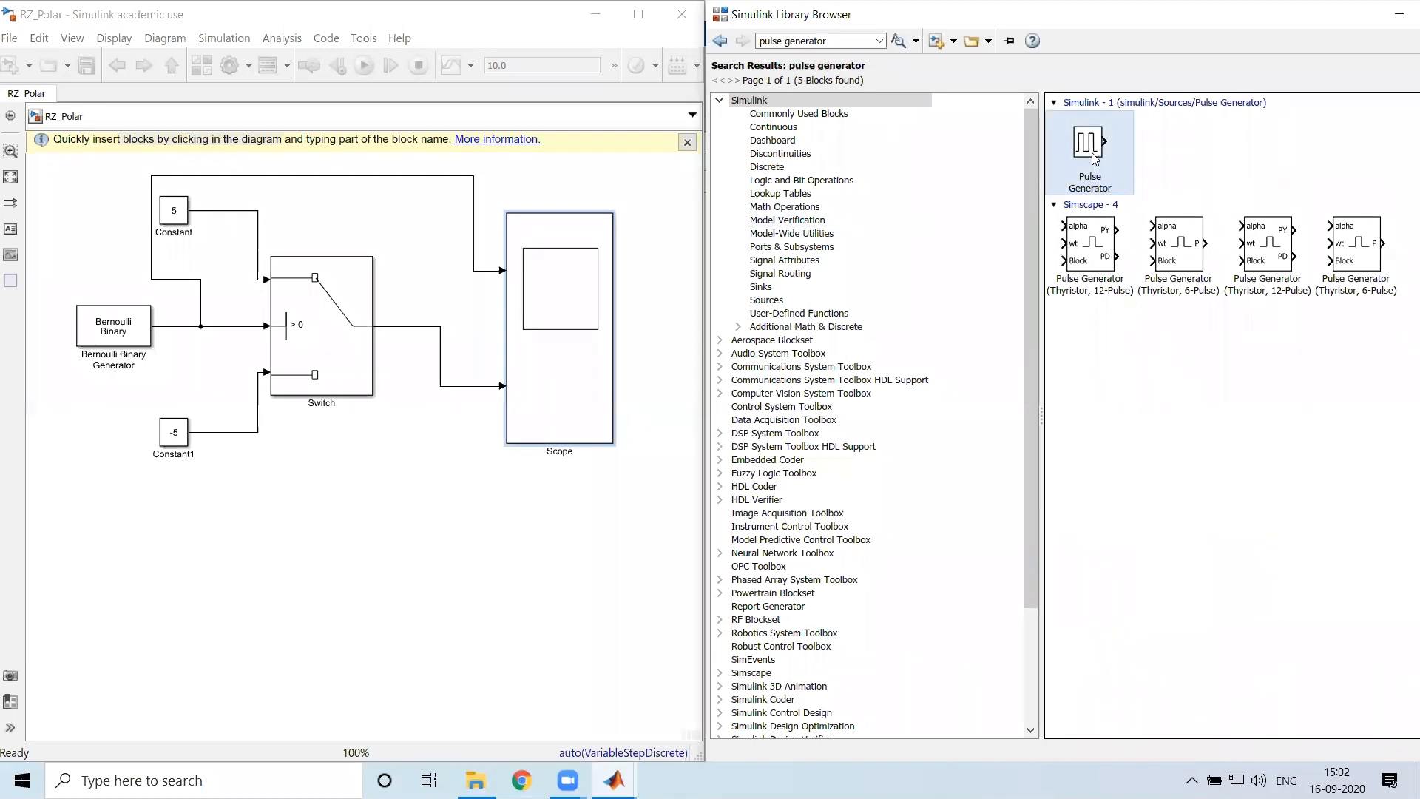
drag(1093, 153, 379, 507)
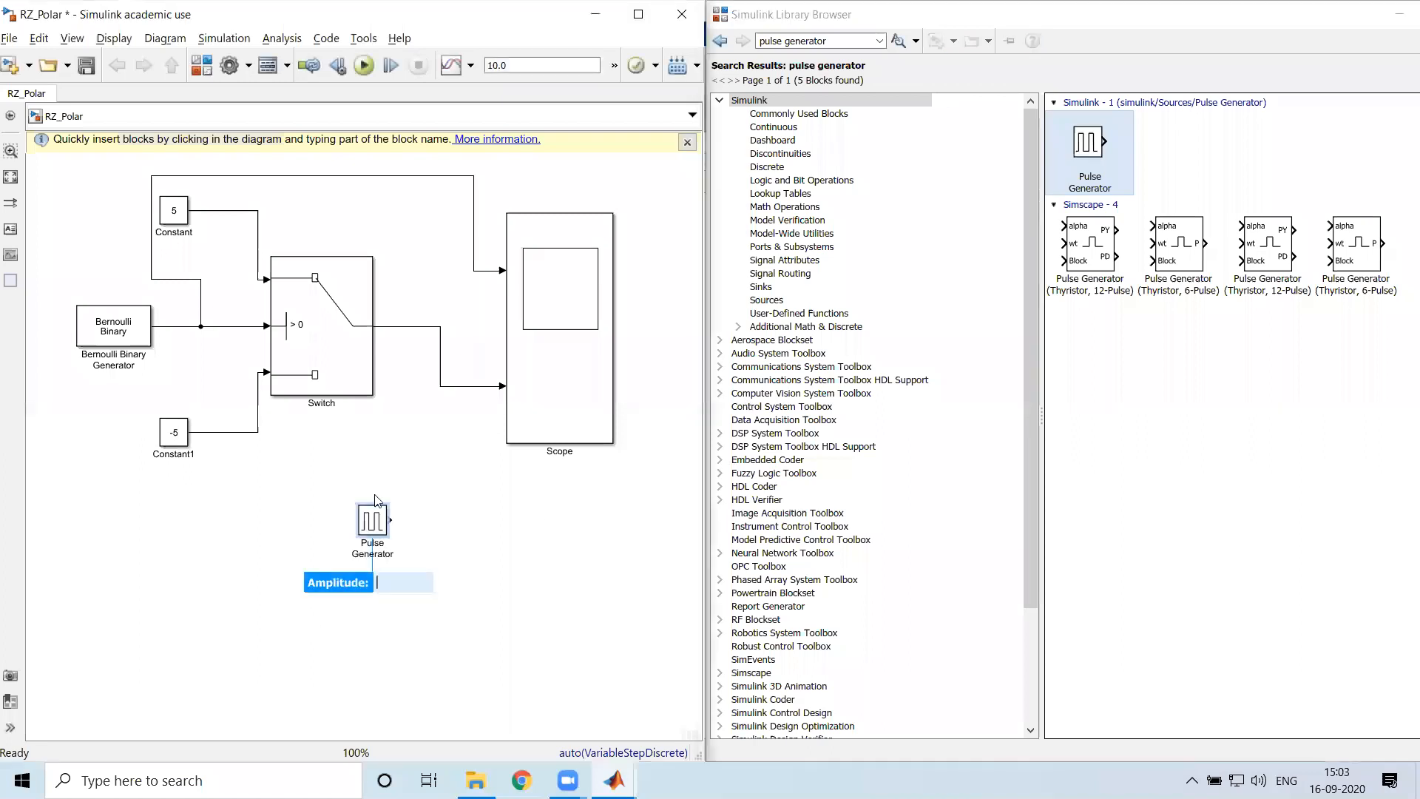
Open the Pulse Generator's parameters and examine its amplitude, period, pulse width and phase delay
double_click(372, 522)
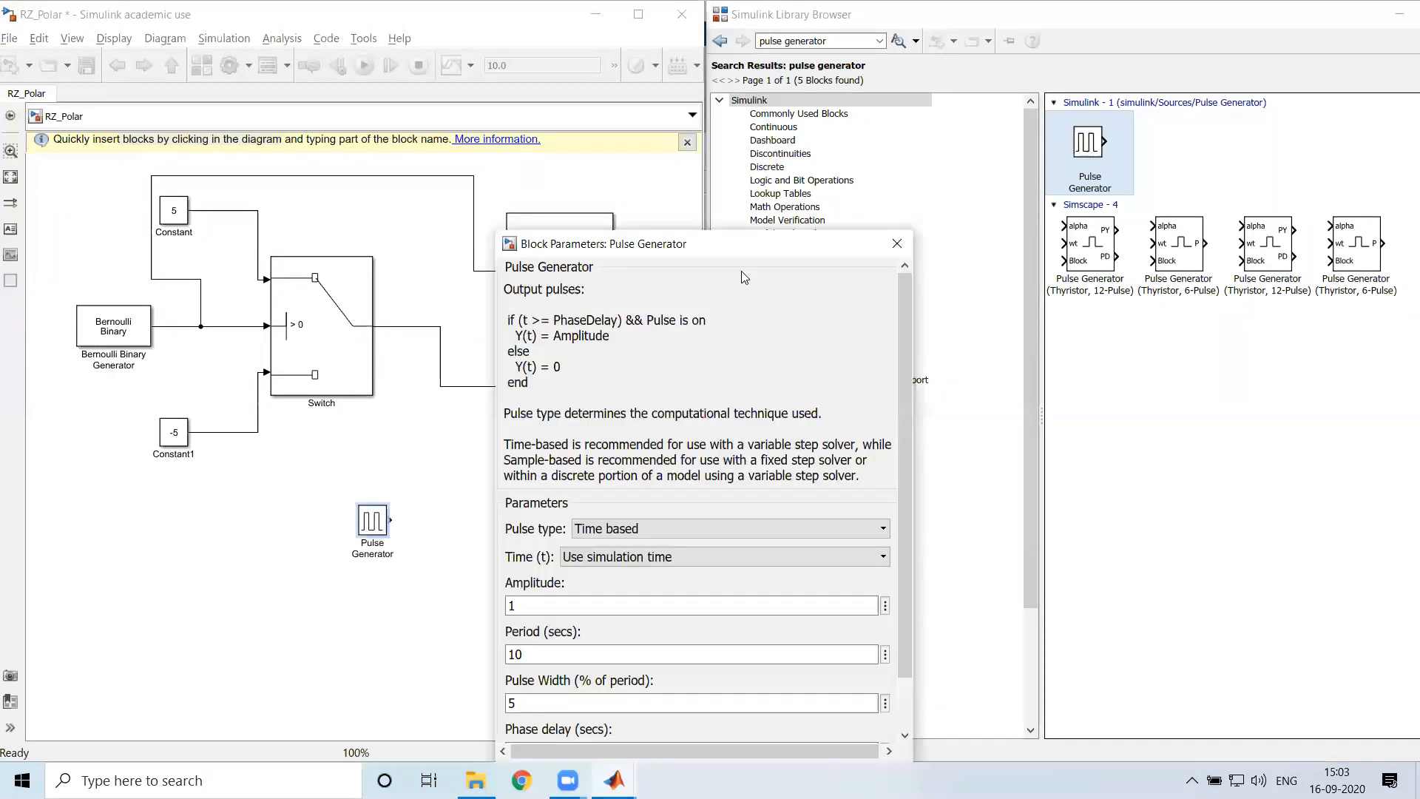
drag(743, 249, 749, 67)
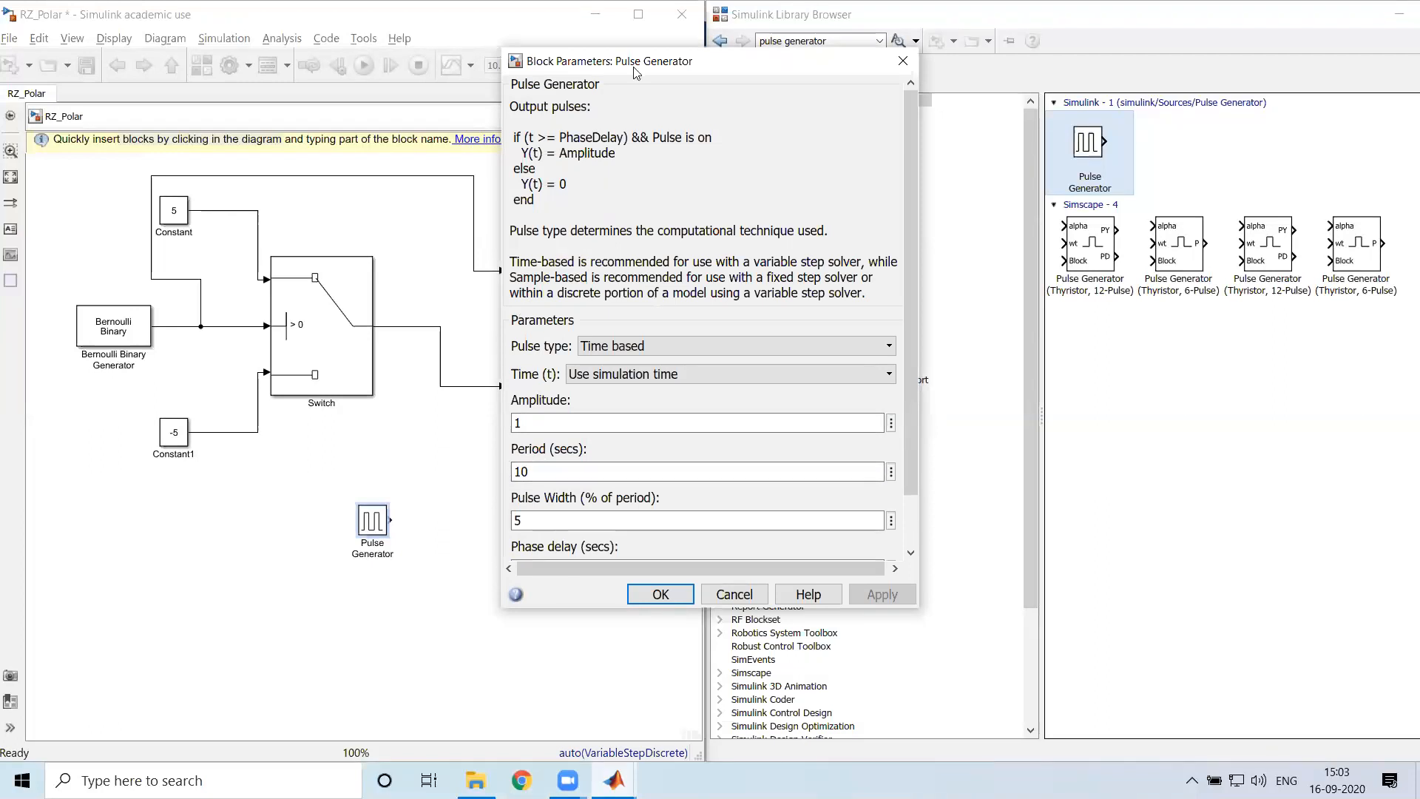
drag(634, 71, 636, 25)
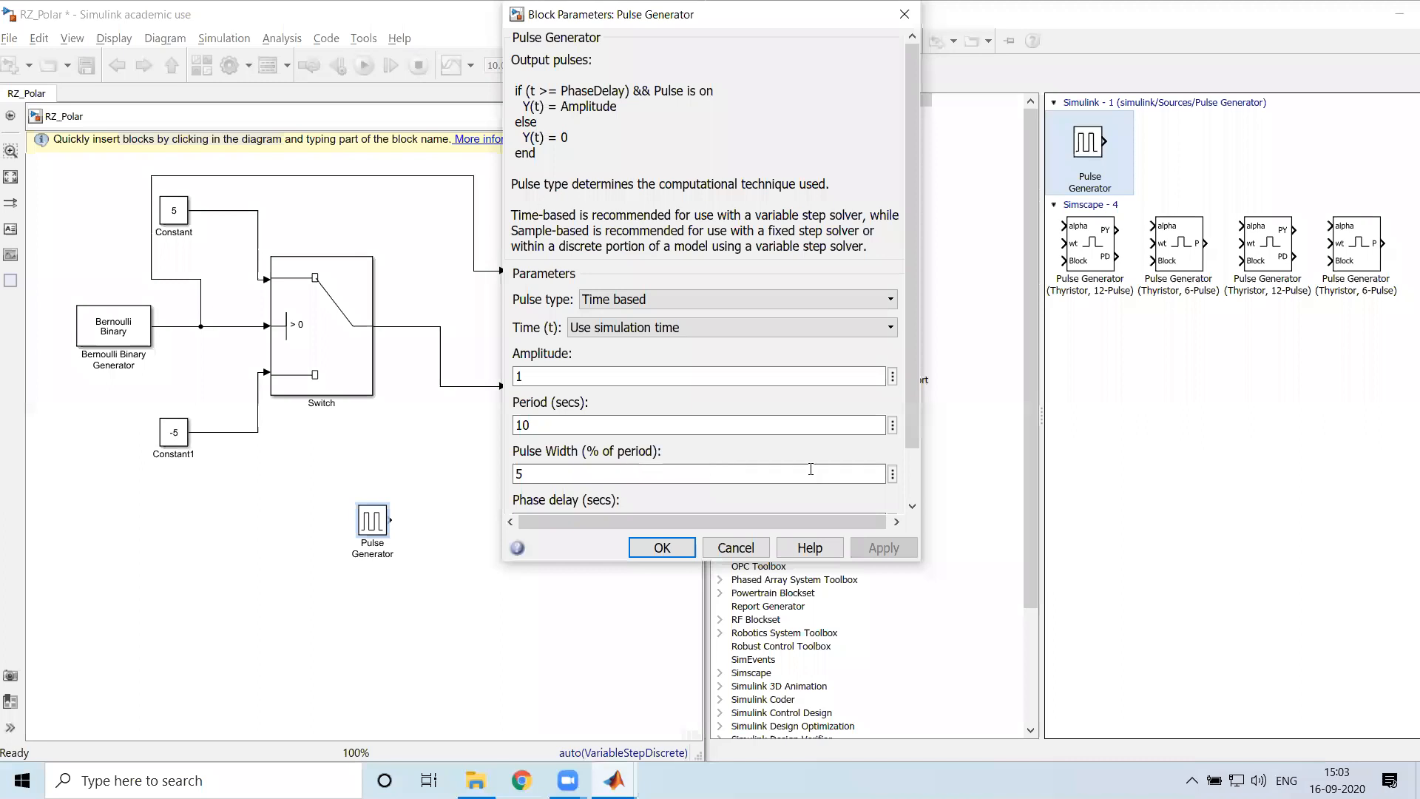
scroll(811, 469, down, 2)
click(663, 547)
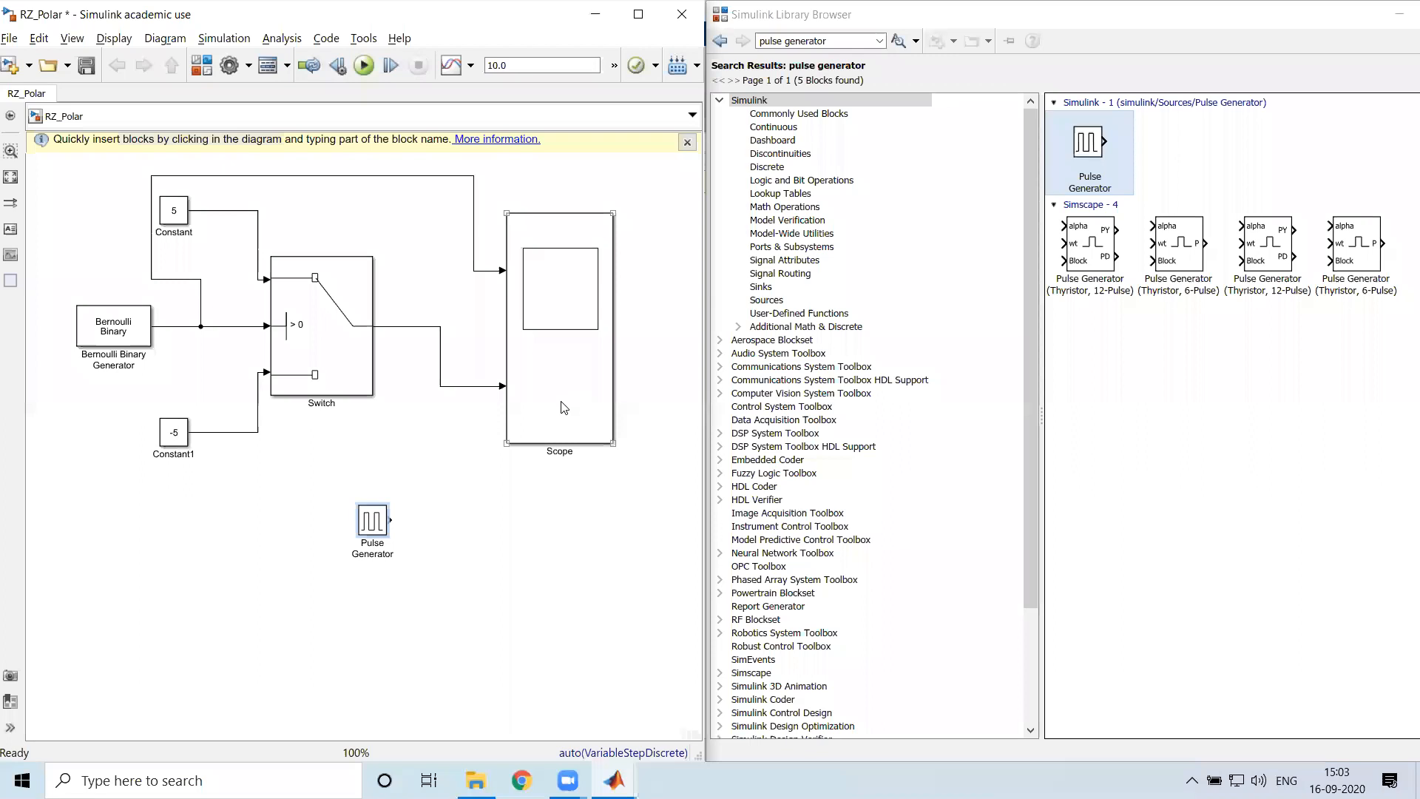
Open the Scope, connect the Pulse Generator's output to it as a third input, and run the simulation
double_click(551, 248)
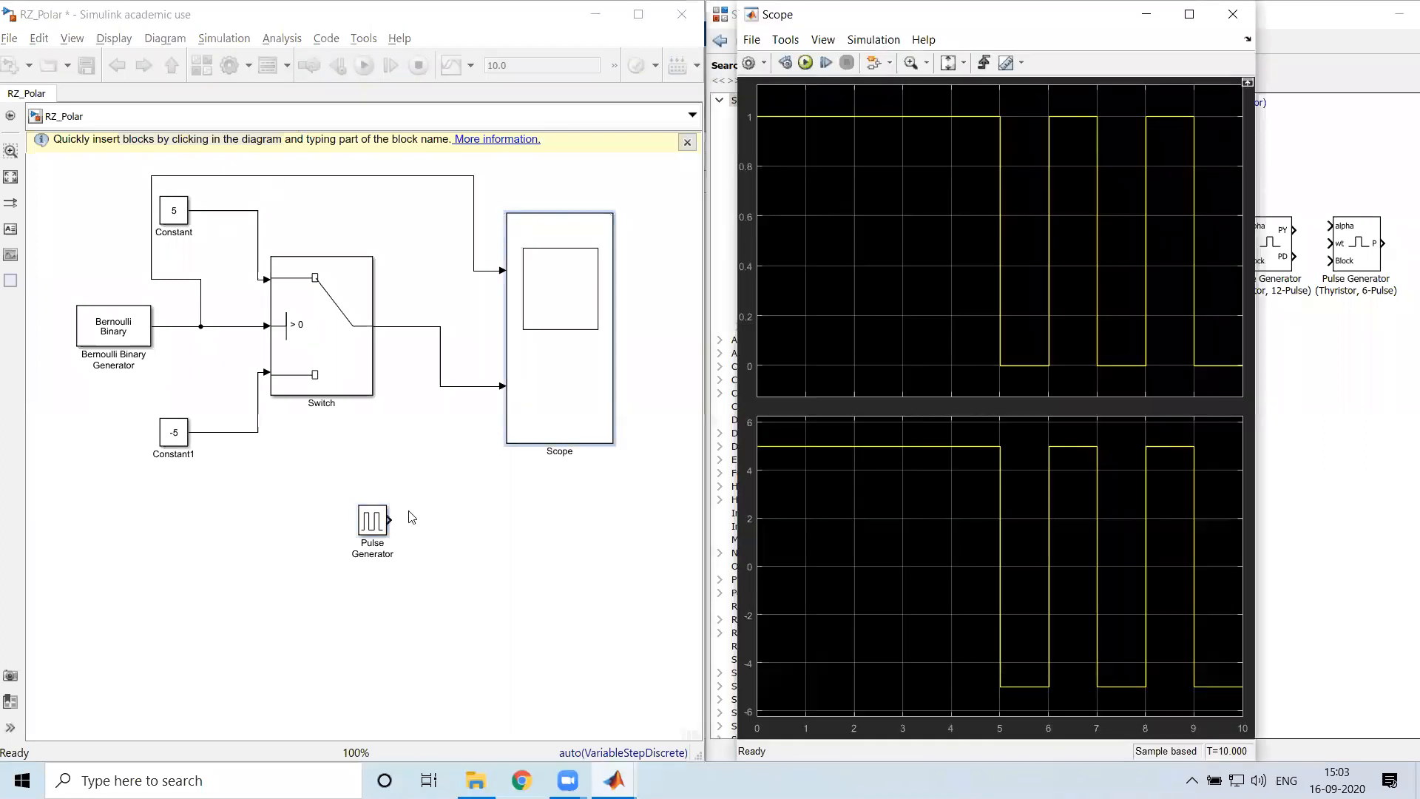
drag(391, 521, 506, 411)
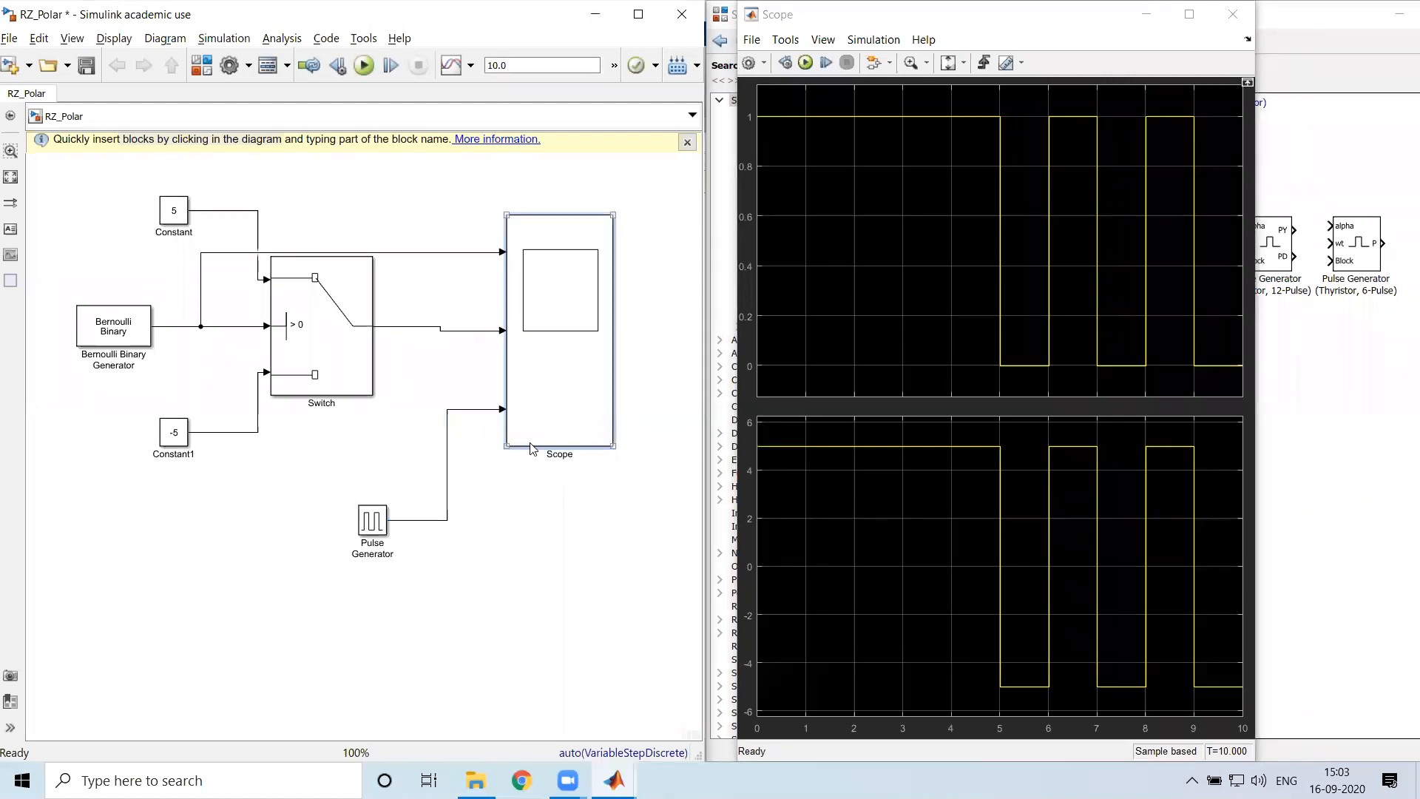
click(364, 65)
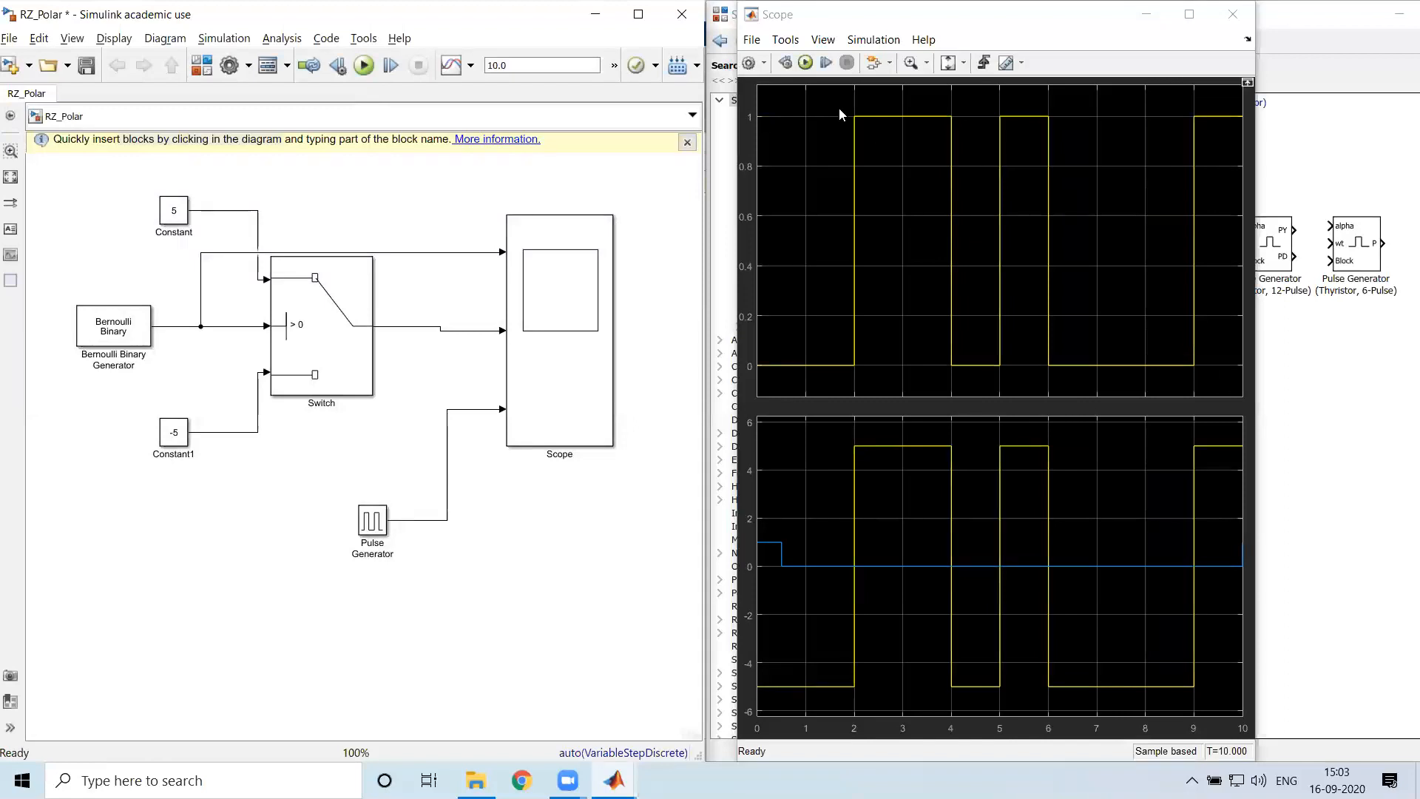
Set the Scope layout to three stacked displays and inspect the waveforms in a maximized window before restoring its size
click(752, 64)
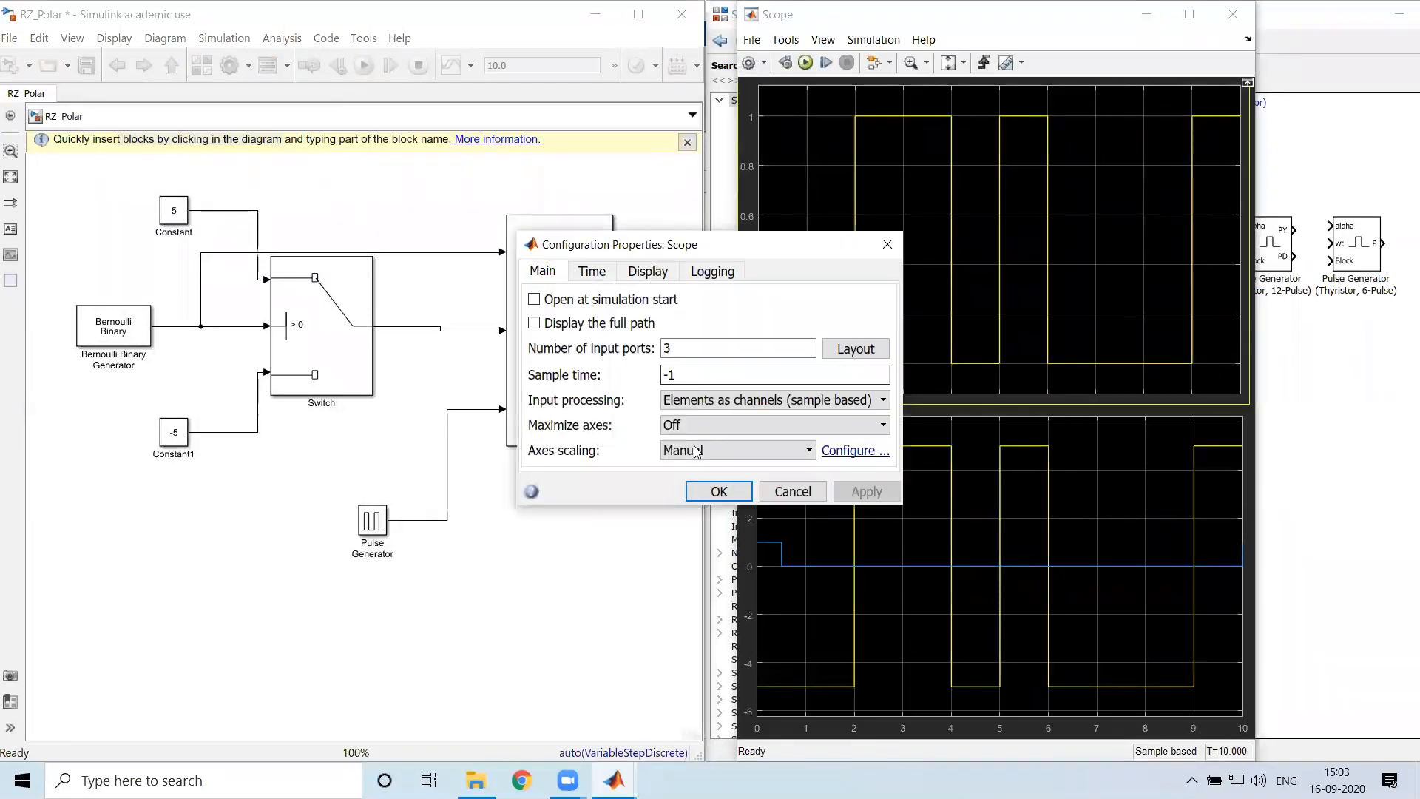
click(856, 348)
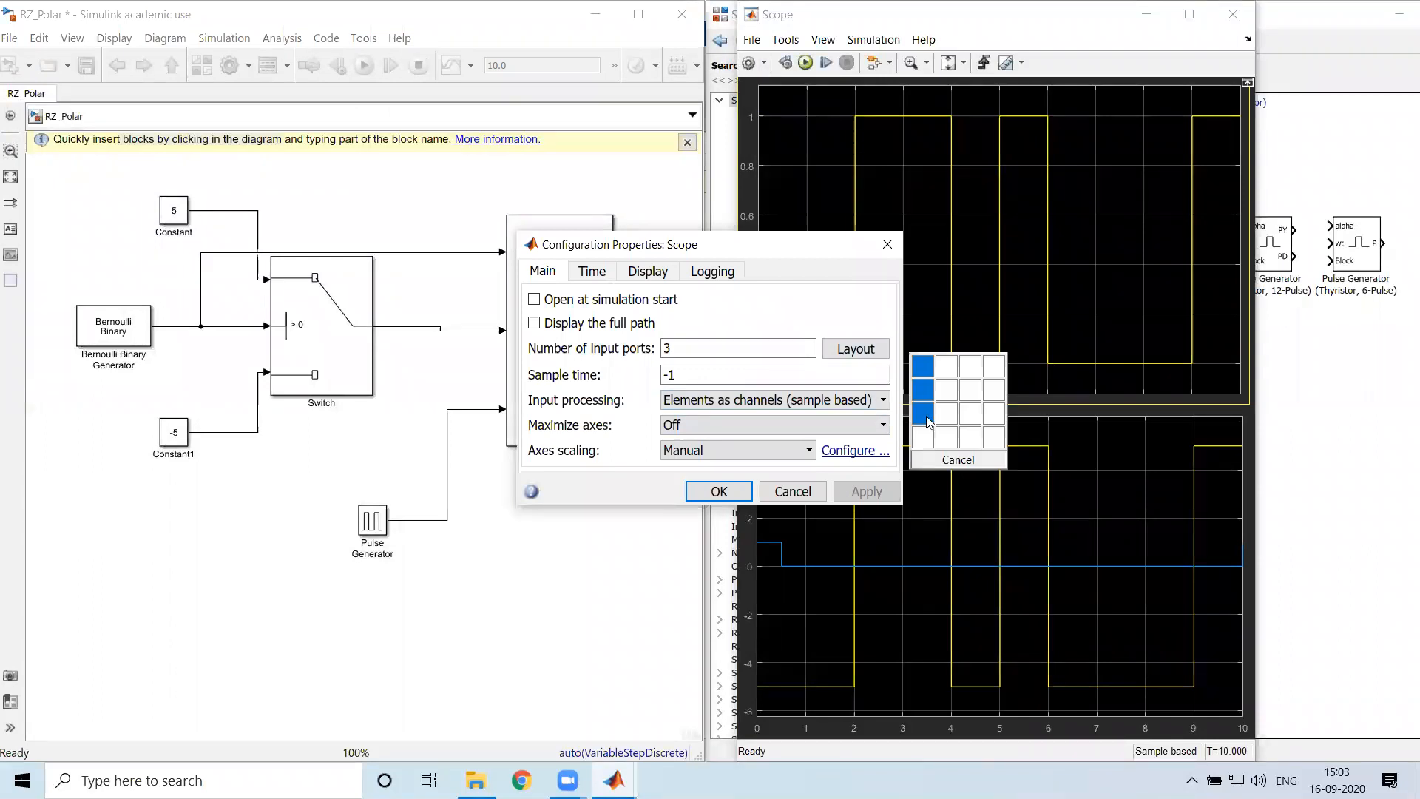
click(930, 421)
click(722, 492)
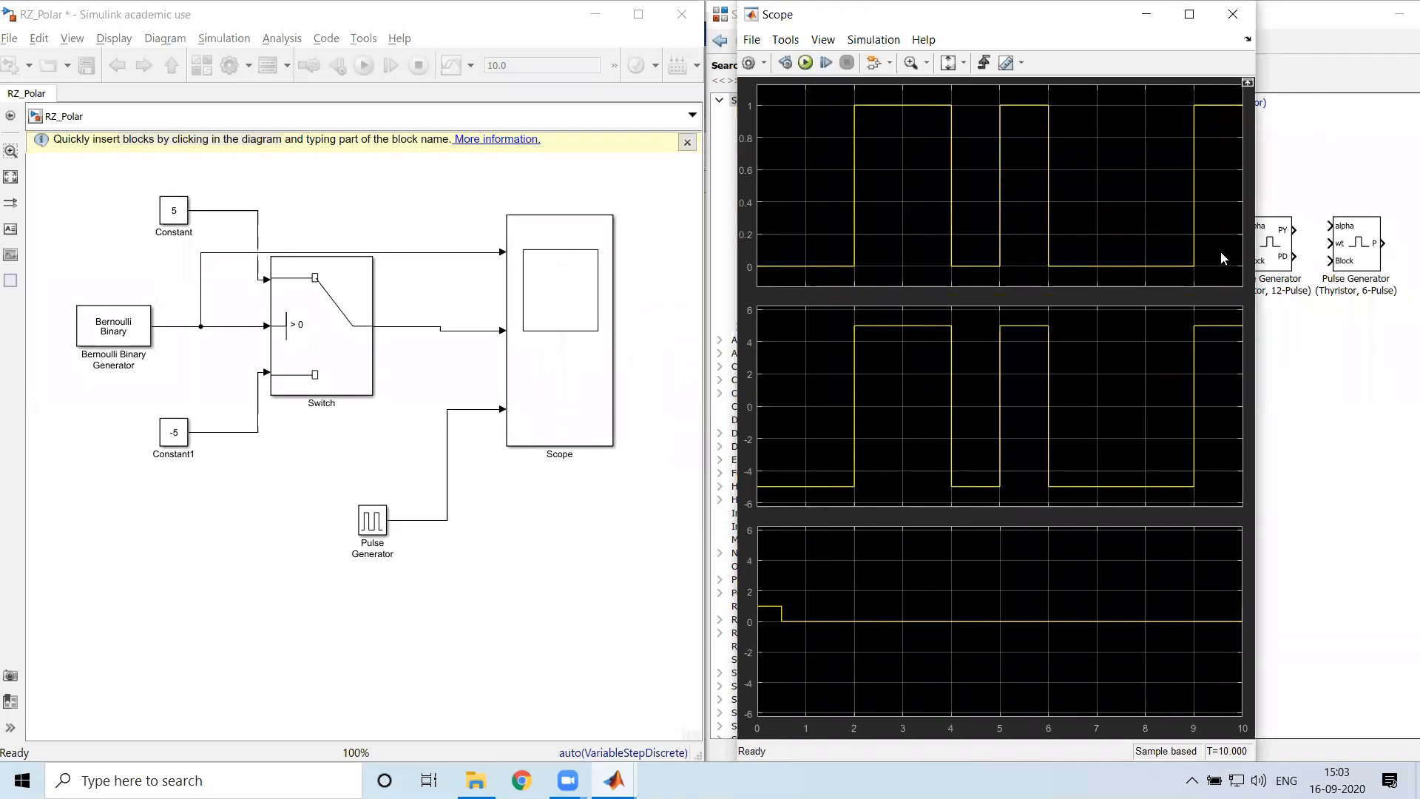
click(1189, 14)
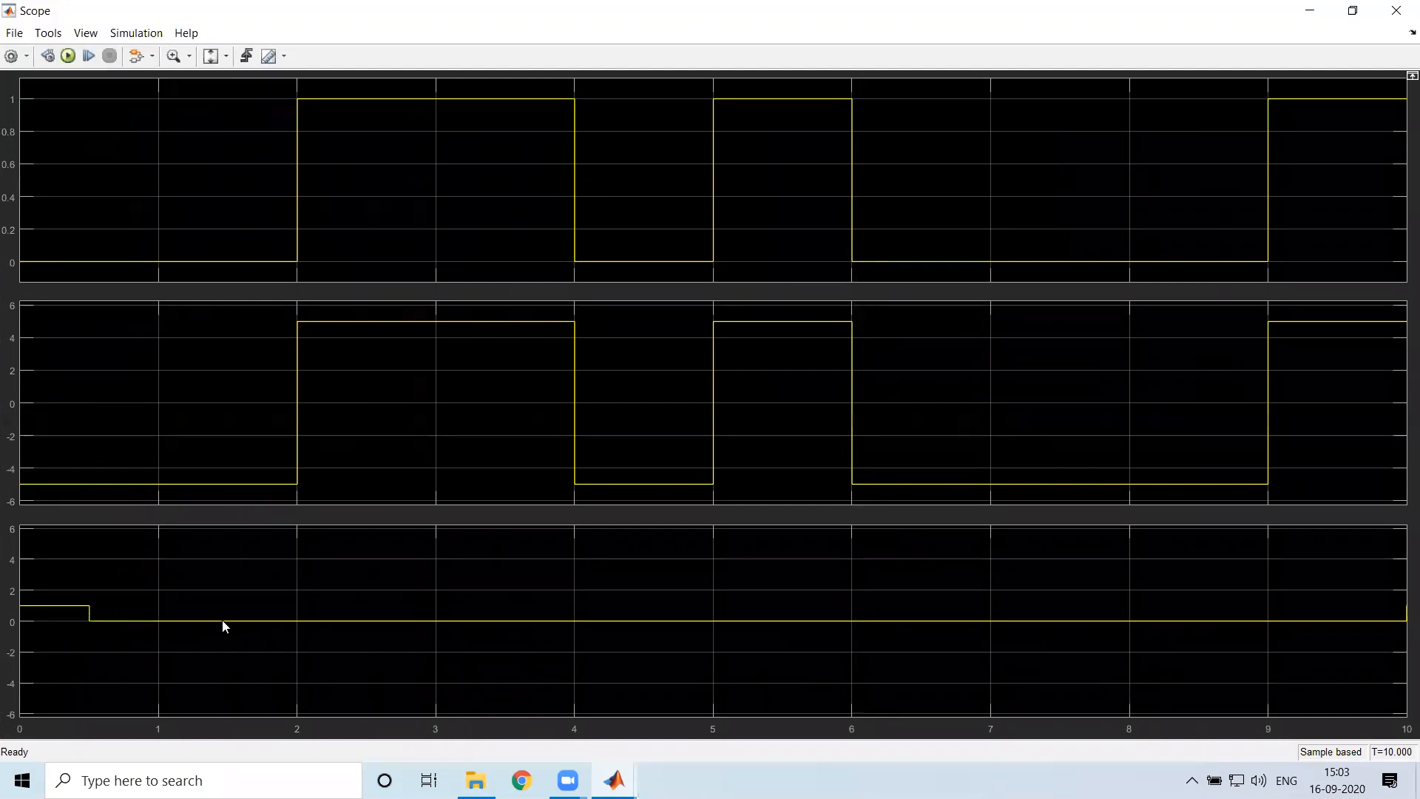
click(1353, 10)
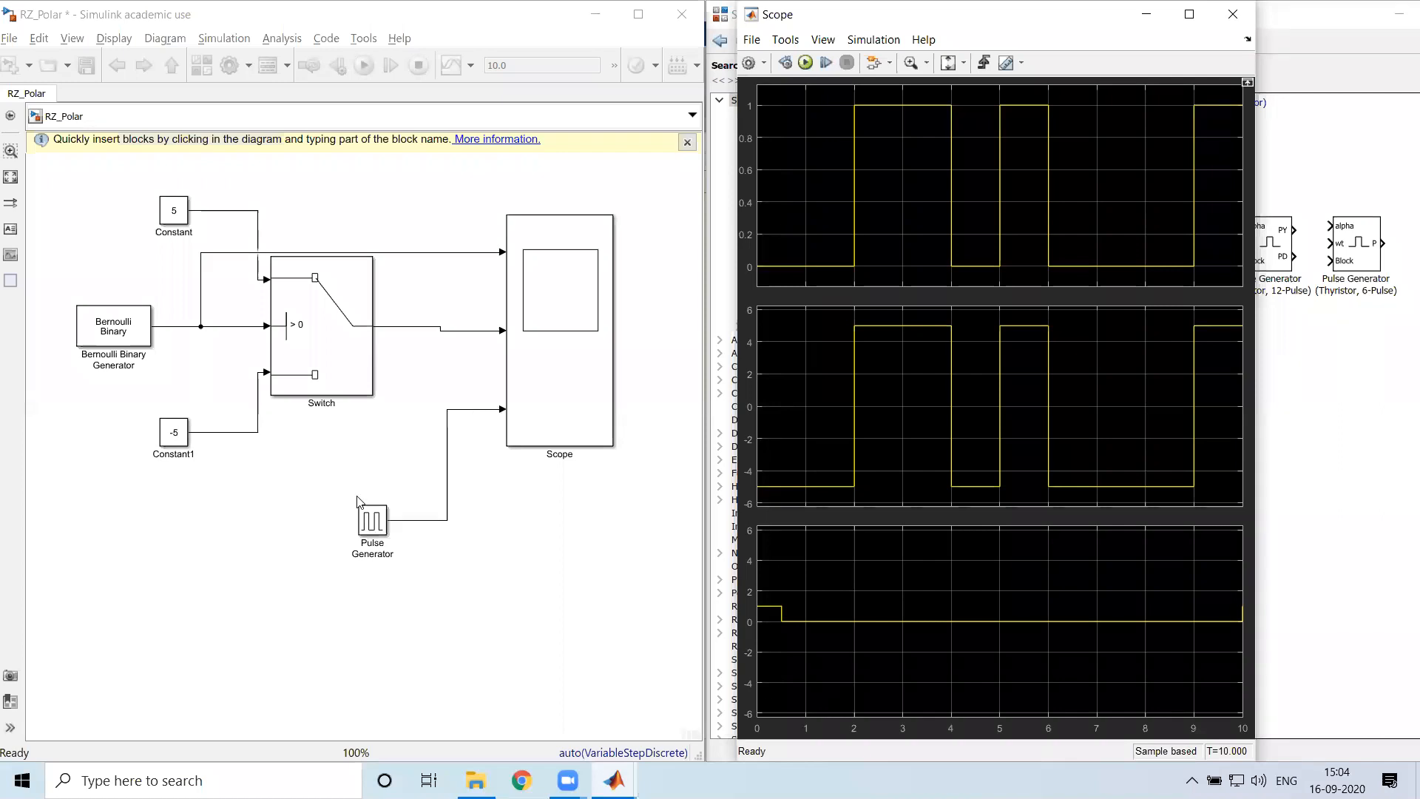
Enlarge the Scope block downward and move the Pulse Generator below Constant1, level with the Scope's third input
drag(309, 475, 390, 555)
click(316, 542)
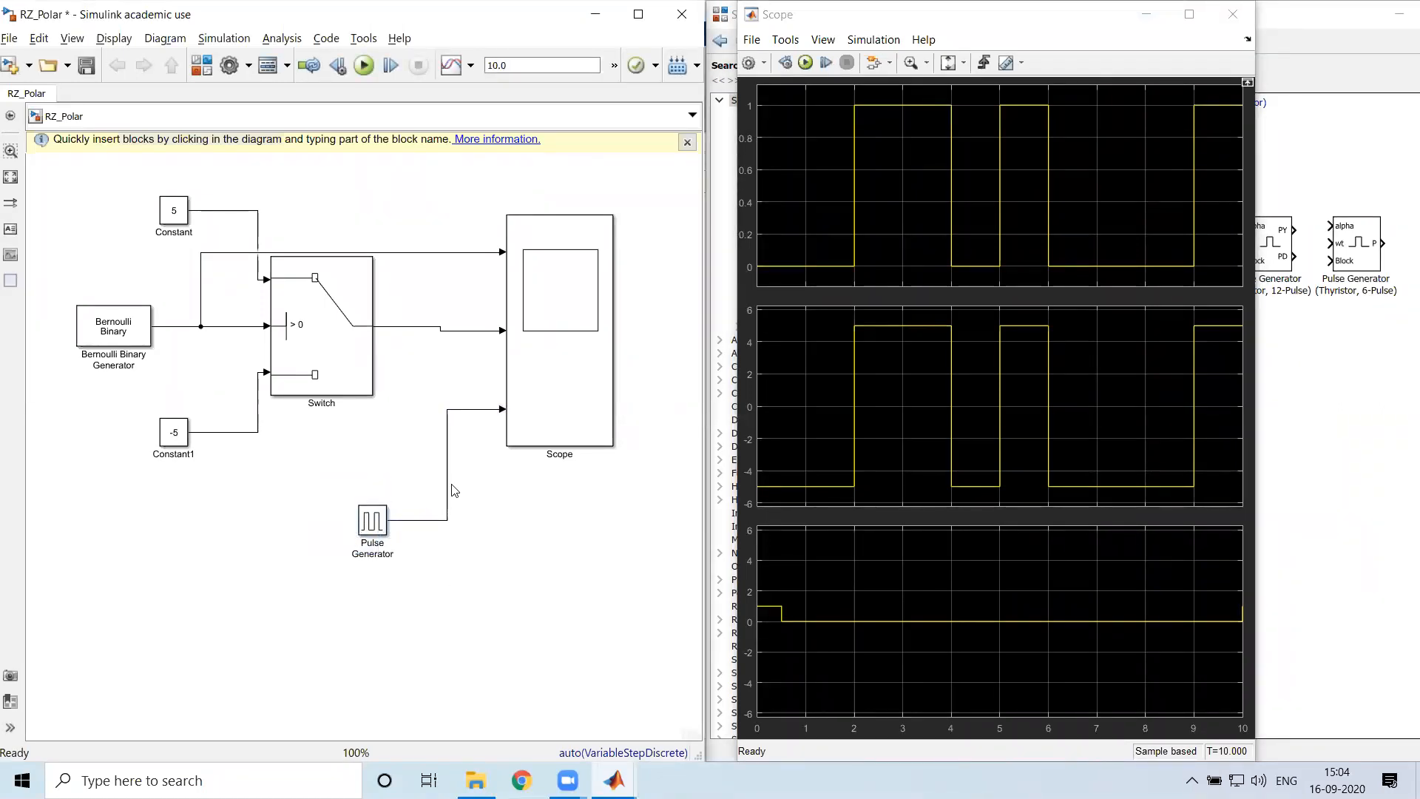
click(611, 444)
drag(611, 443, 665, 575)
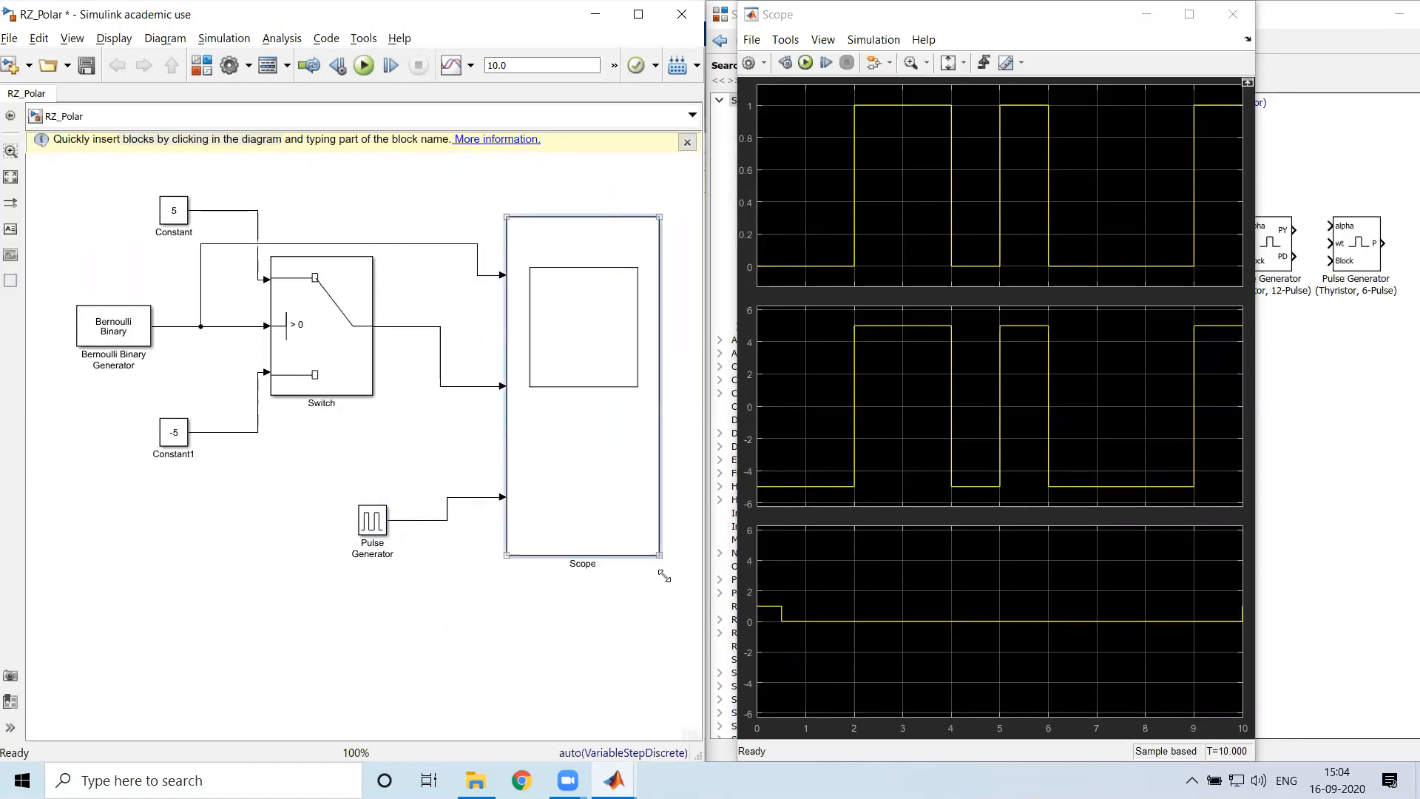
drag(364, 522, 87, 515)
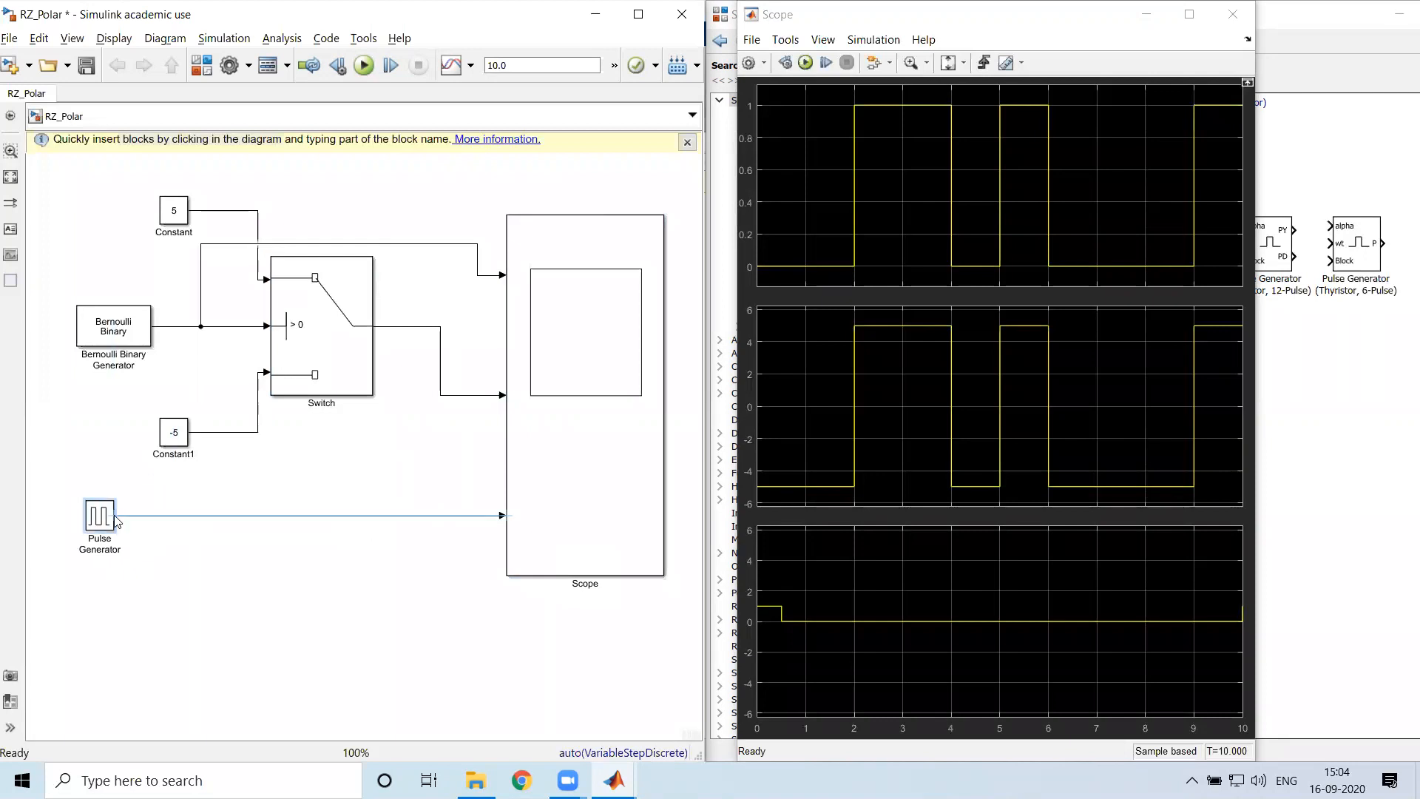
click(434, 576)
Close the Scope window, search the block library for product, and add a Product block below the Pulse Generator's signal line
click(912, 393)
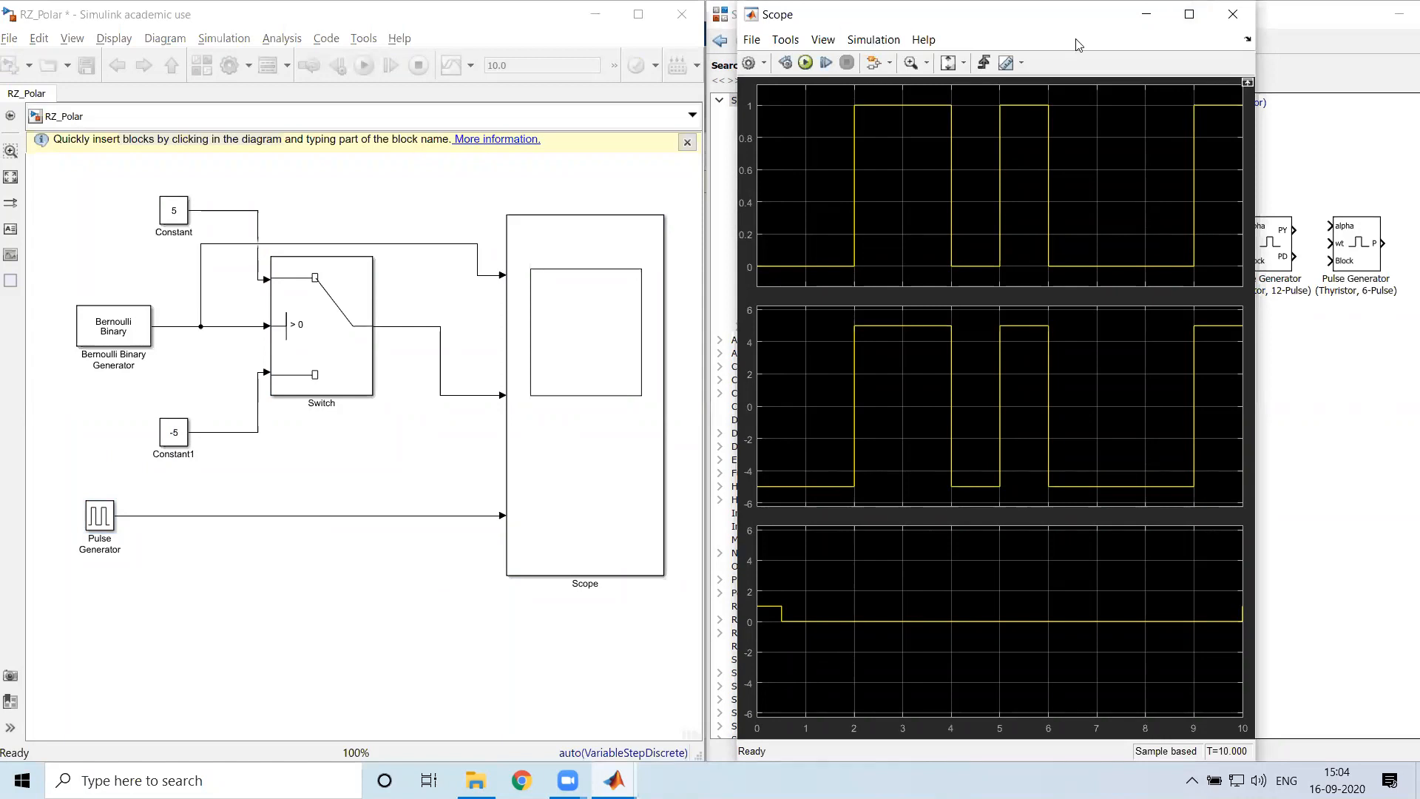
click(1234, 14)
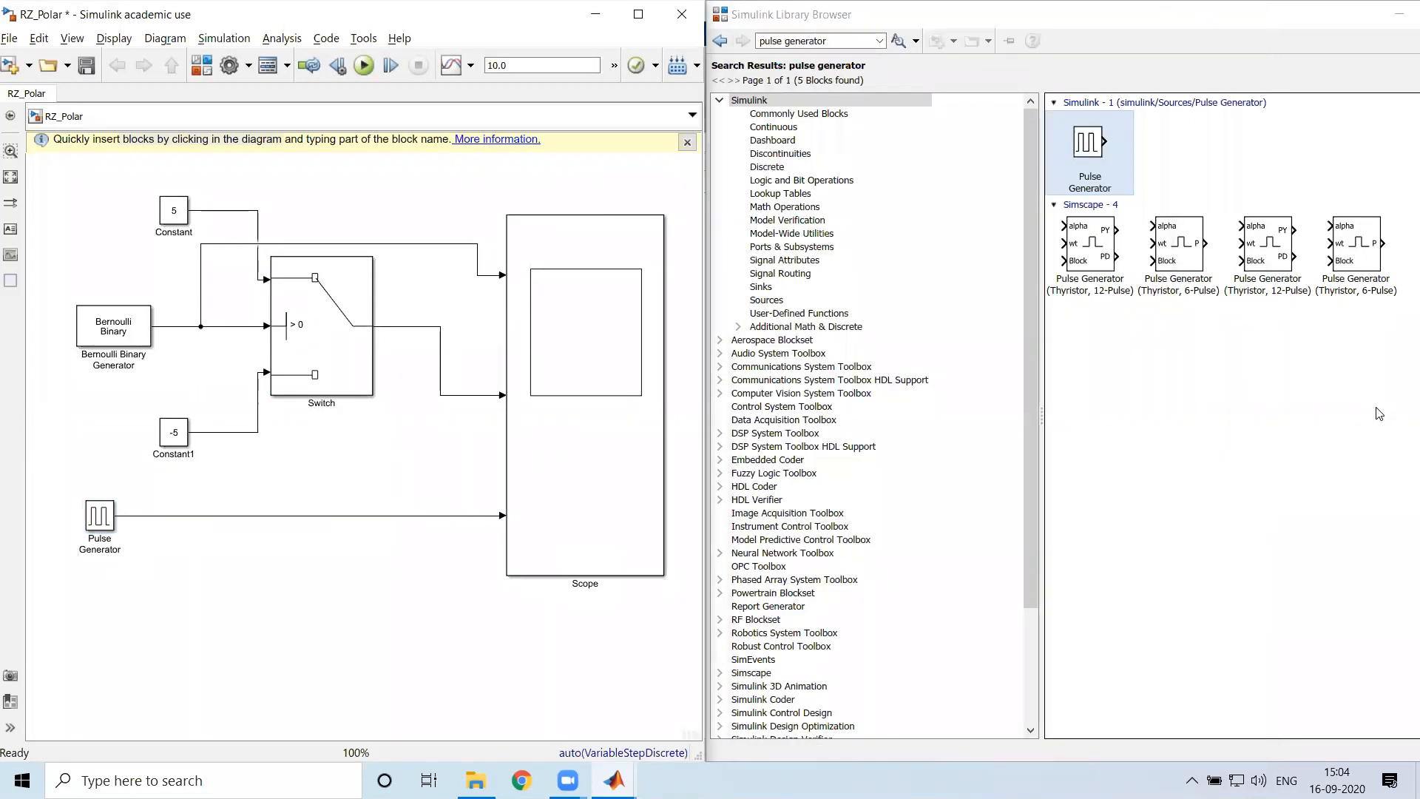
click(780, 41)
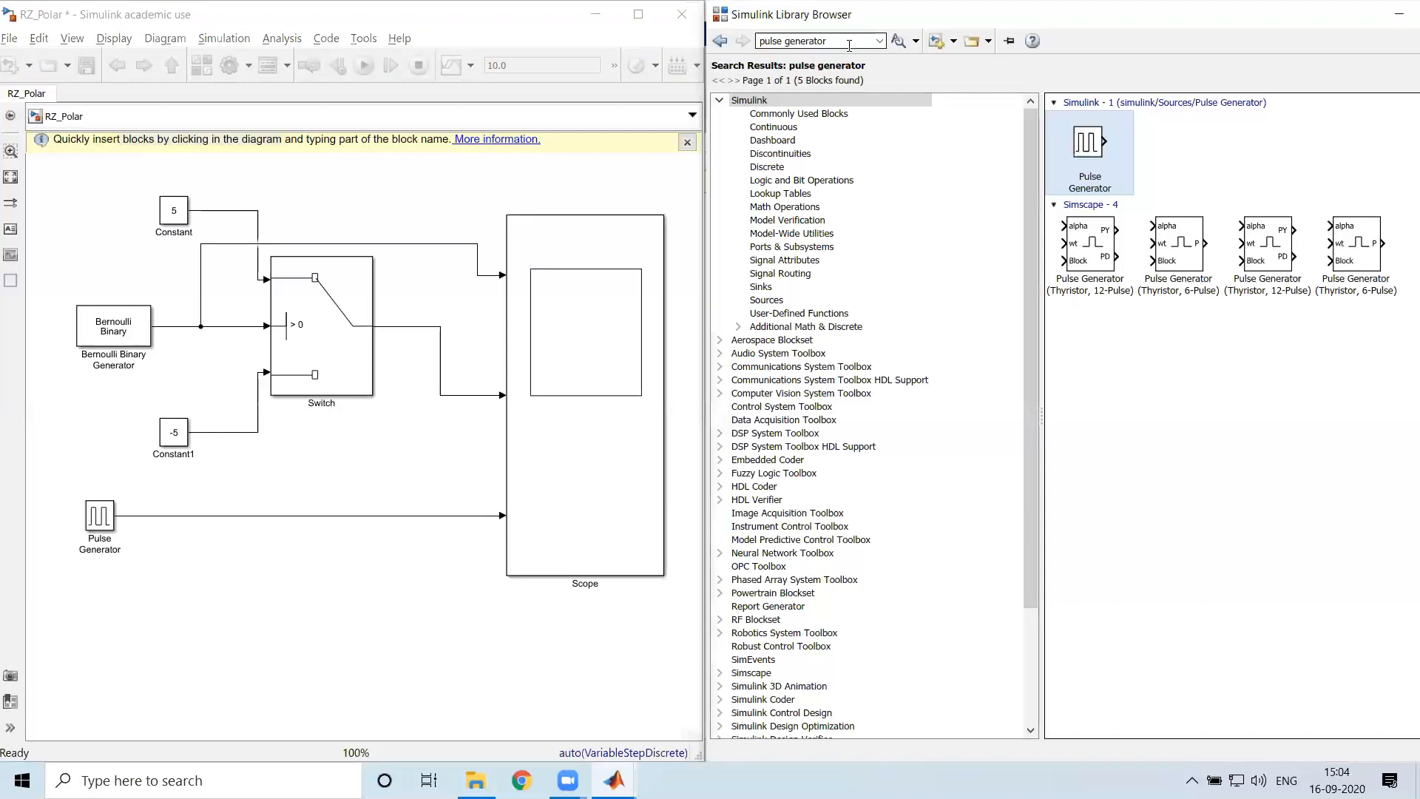
text(pr)
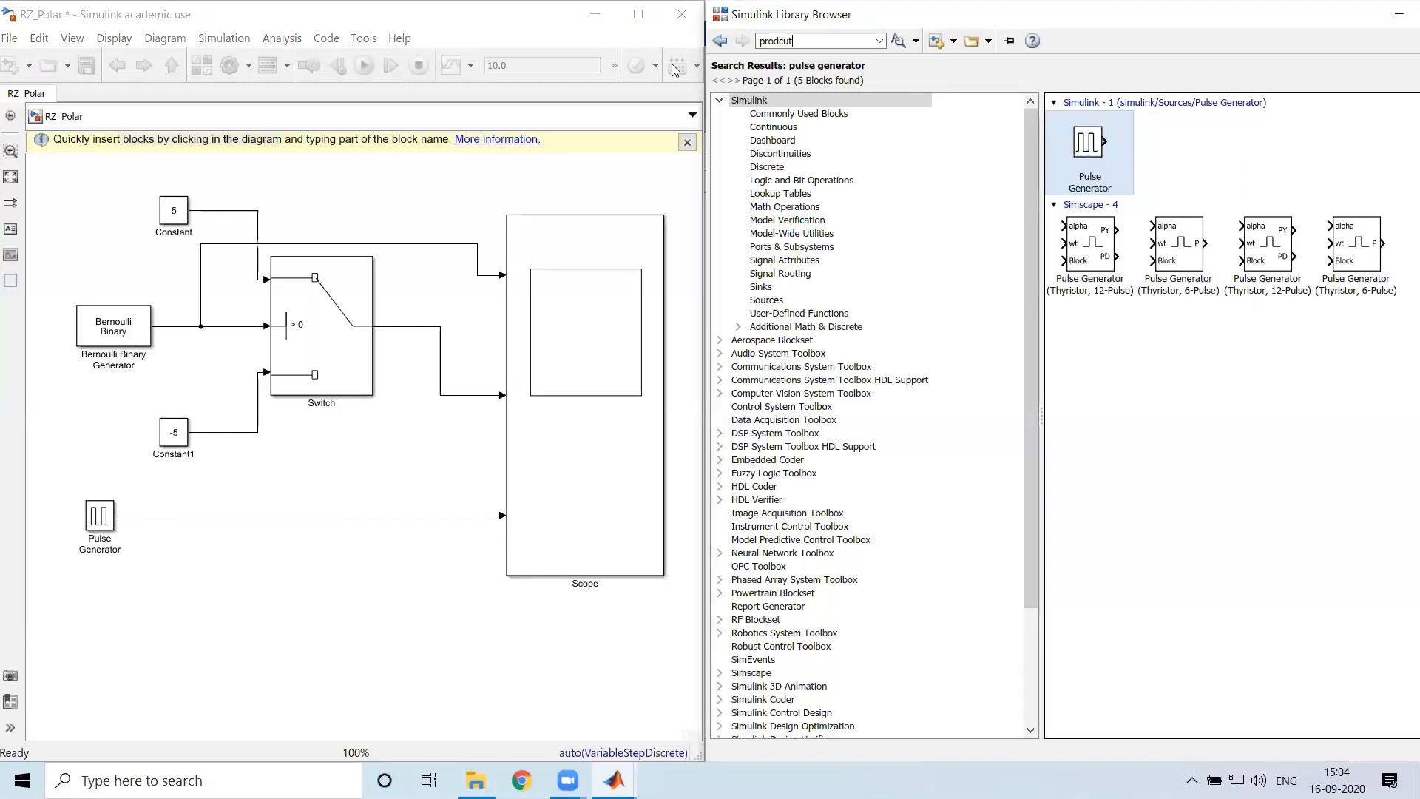
text(oduct)
key(Return)
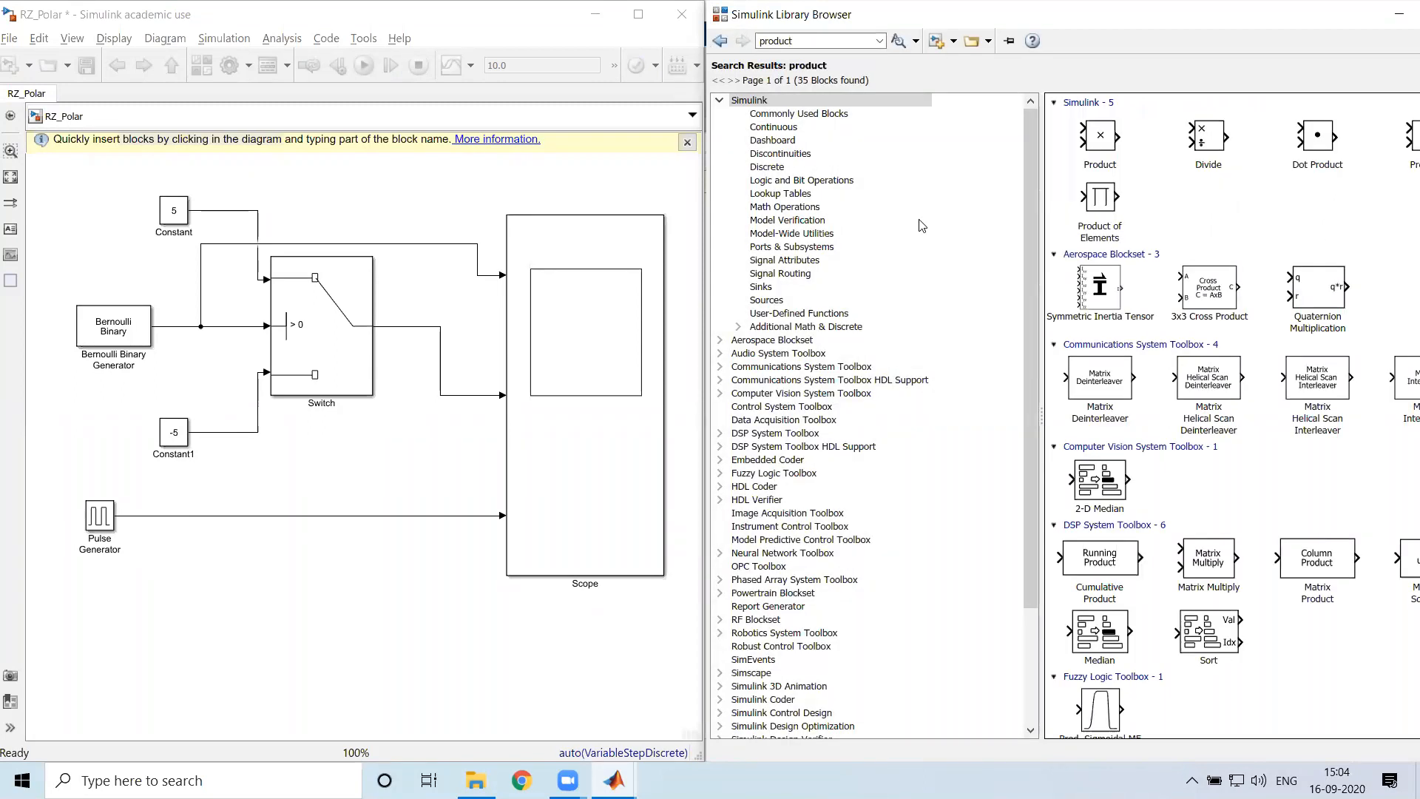
click(1102, 139)
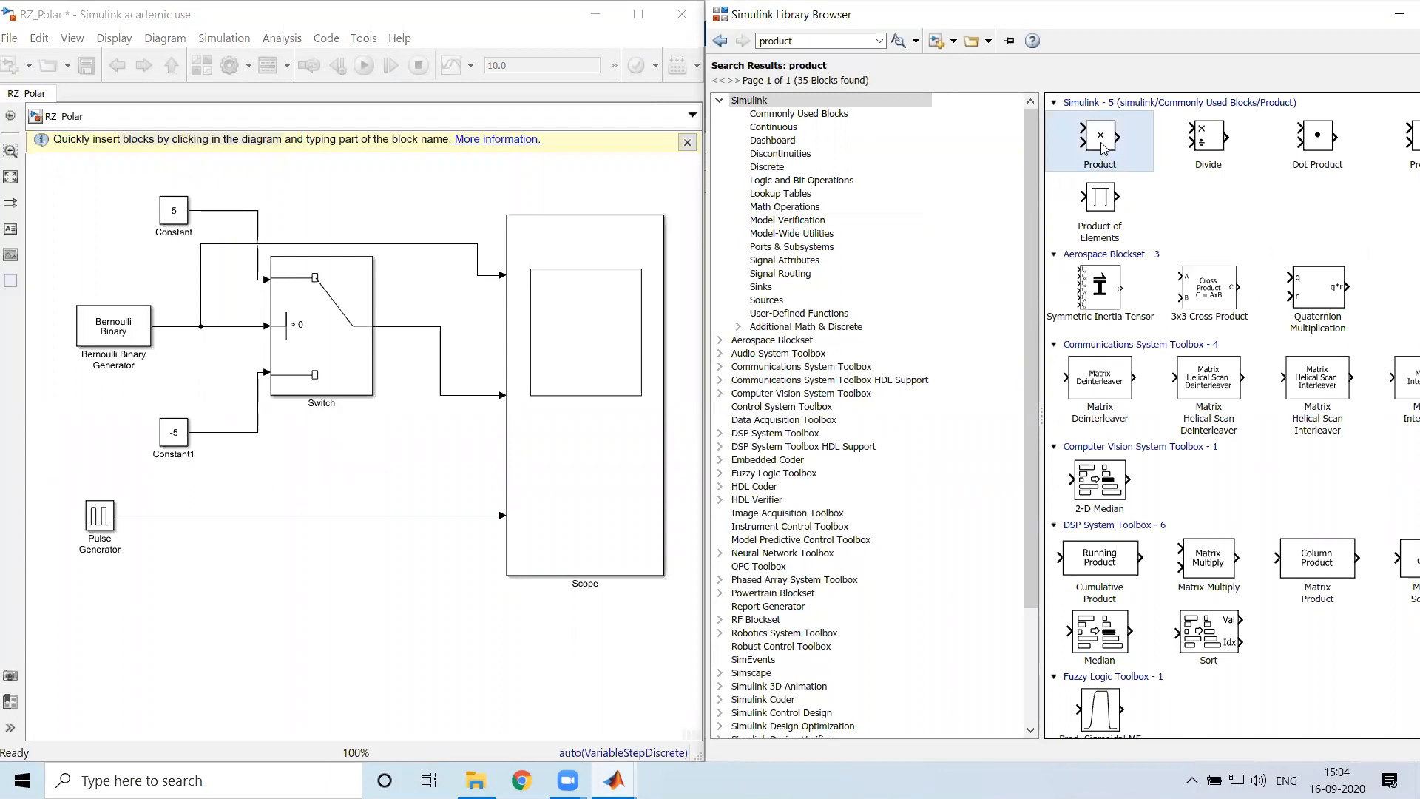
mouse_move(1104, 142)
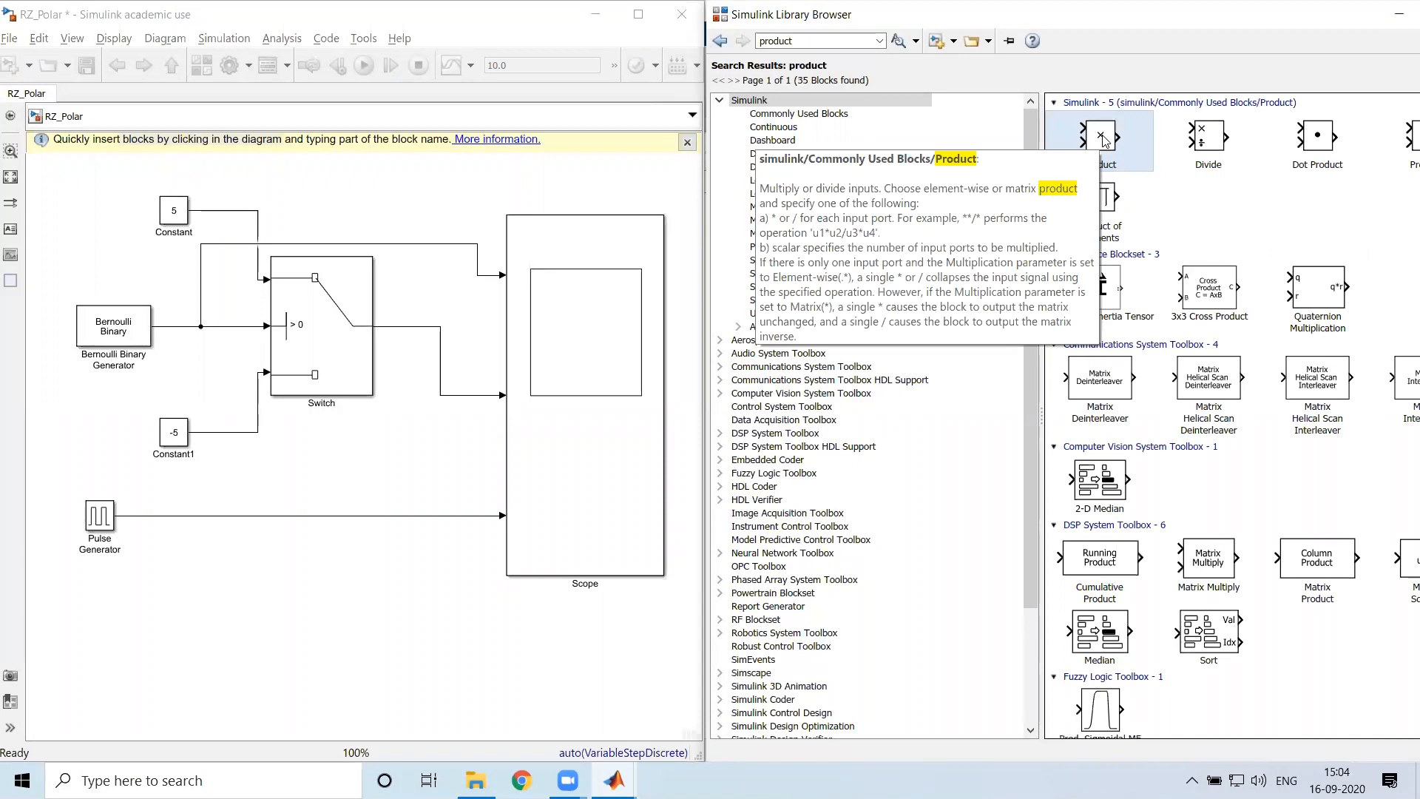
drag(1110, 156, 355, 634)
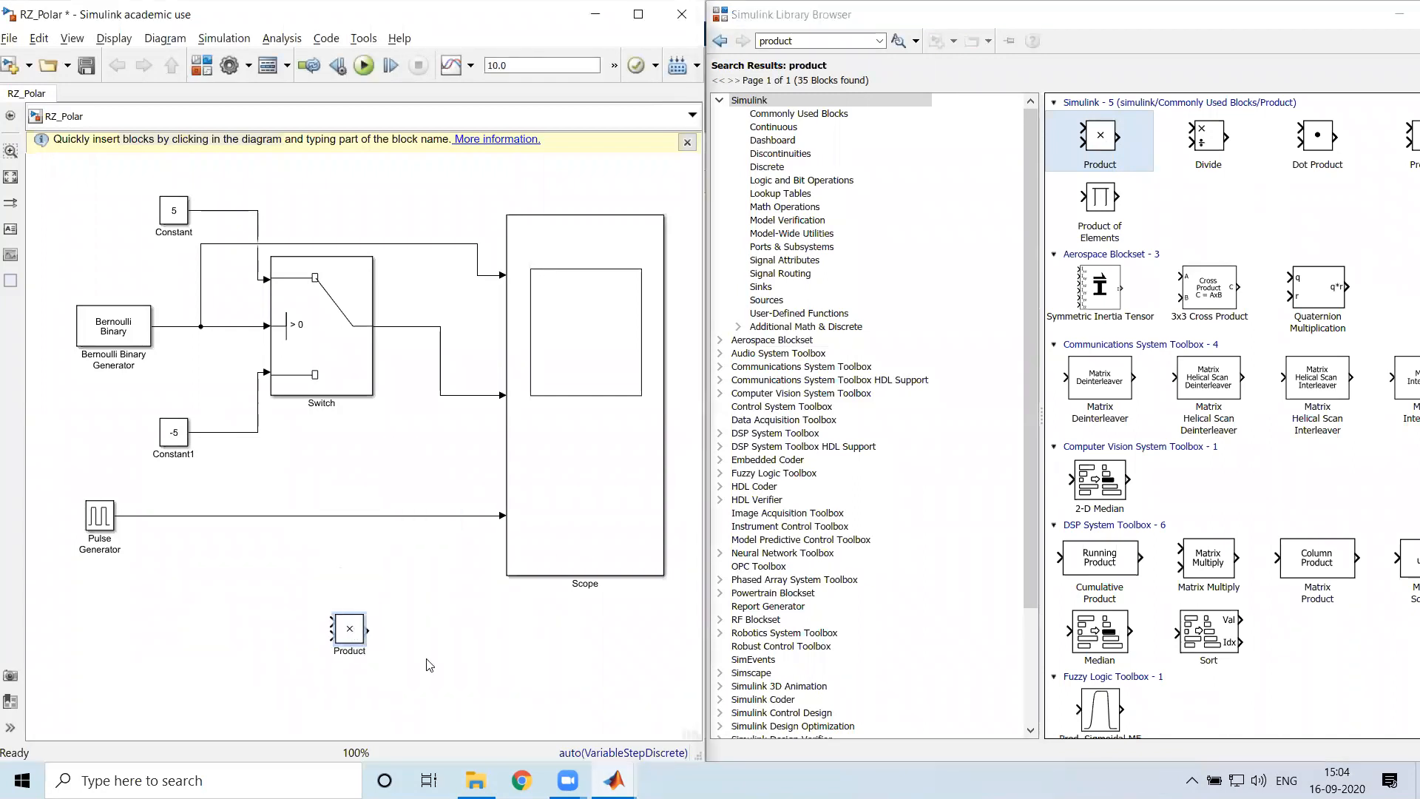
drag(357, 632, 403, 615)
Open the Product block's parameters and examine its number of inputs, multiplication mode and signal attributes
double_click(403, 614)
click(720, 472)
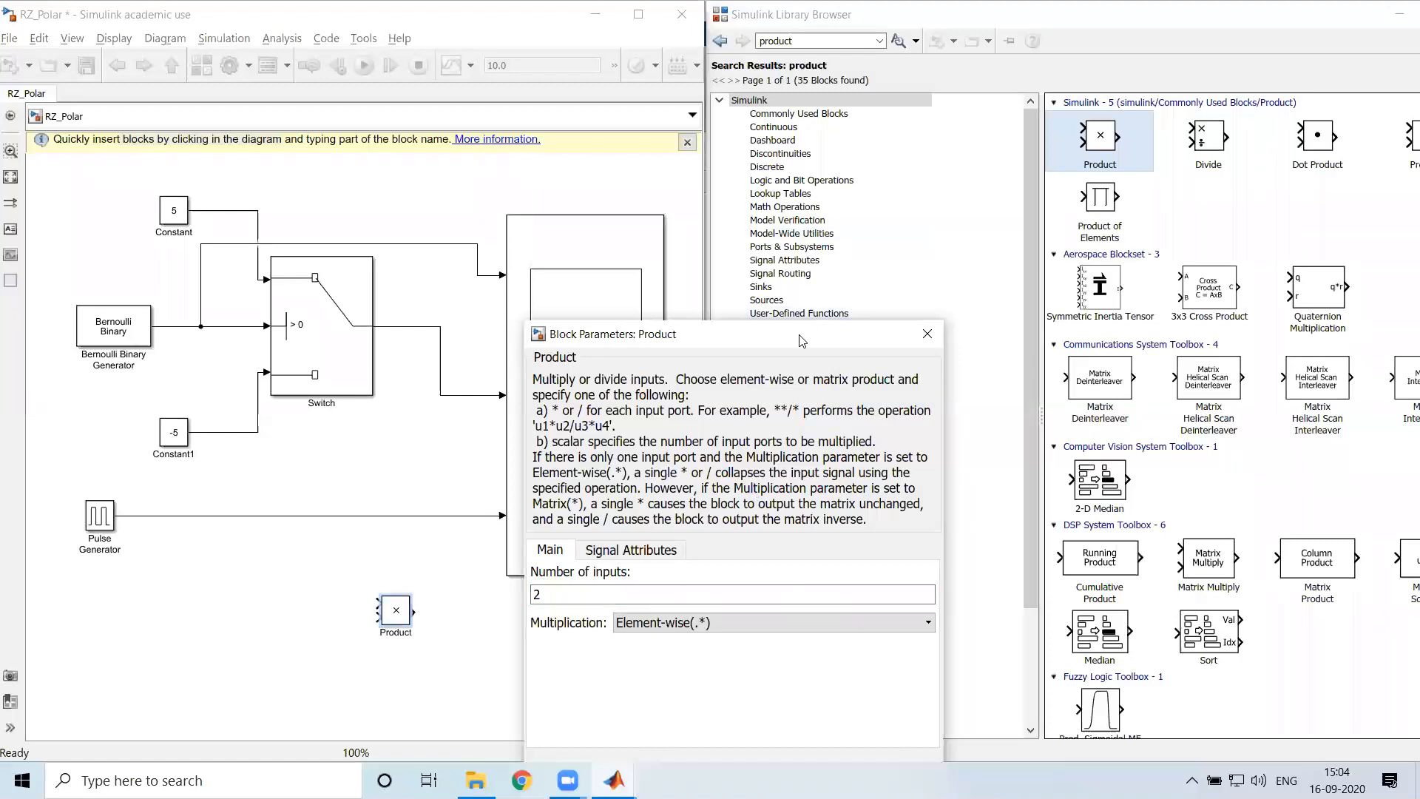
drag(811, 123, 812, 115)
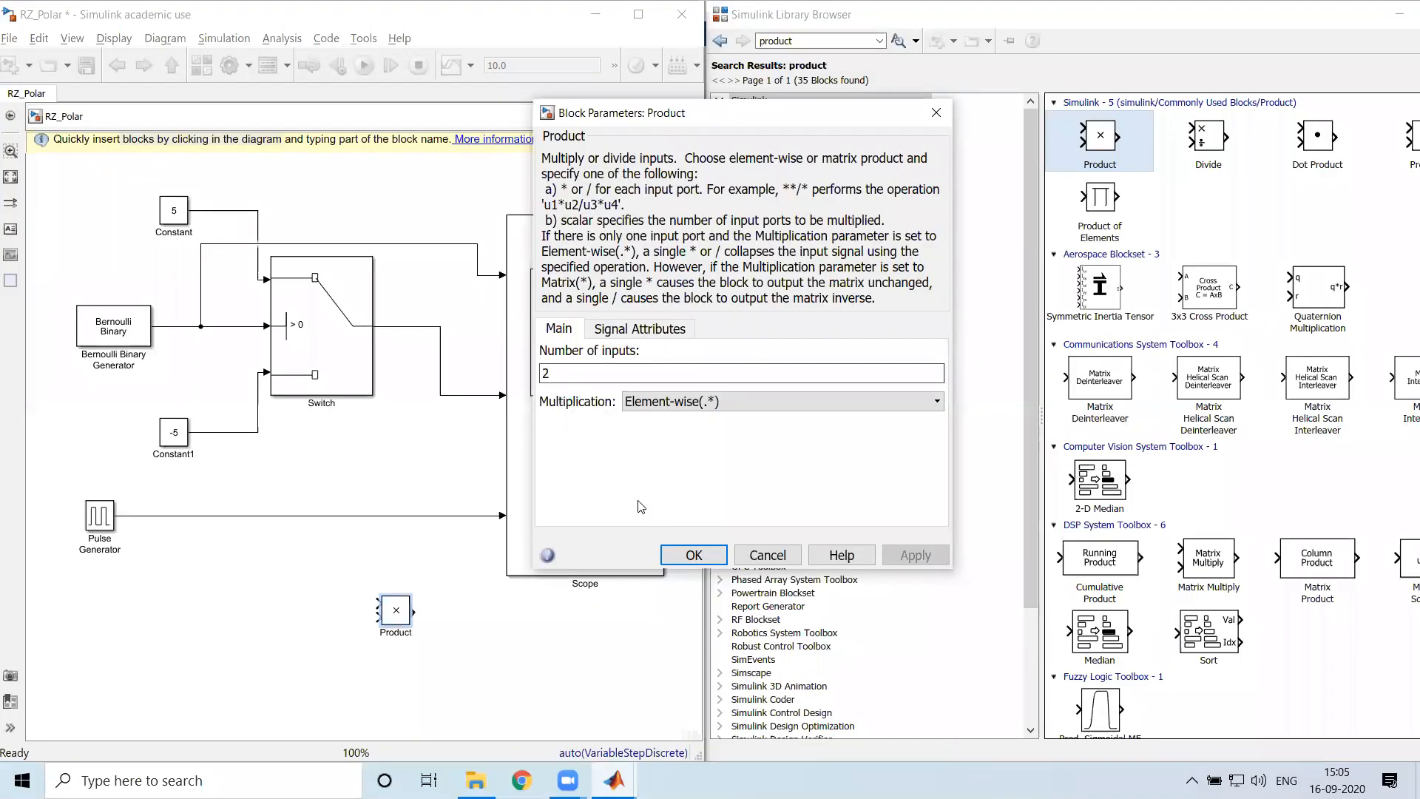
click(654, 329)
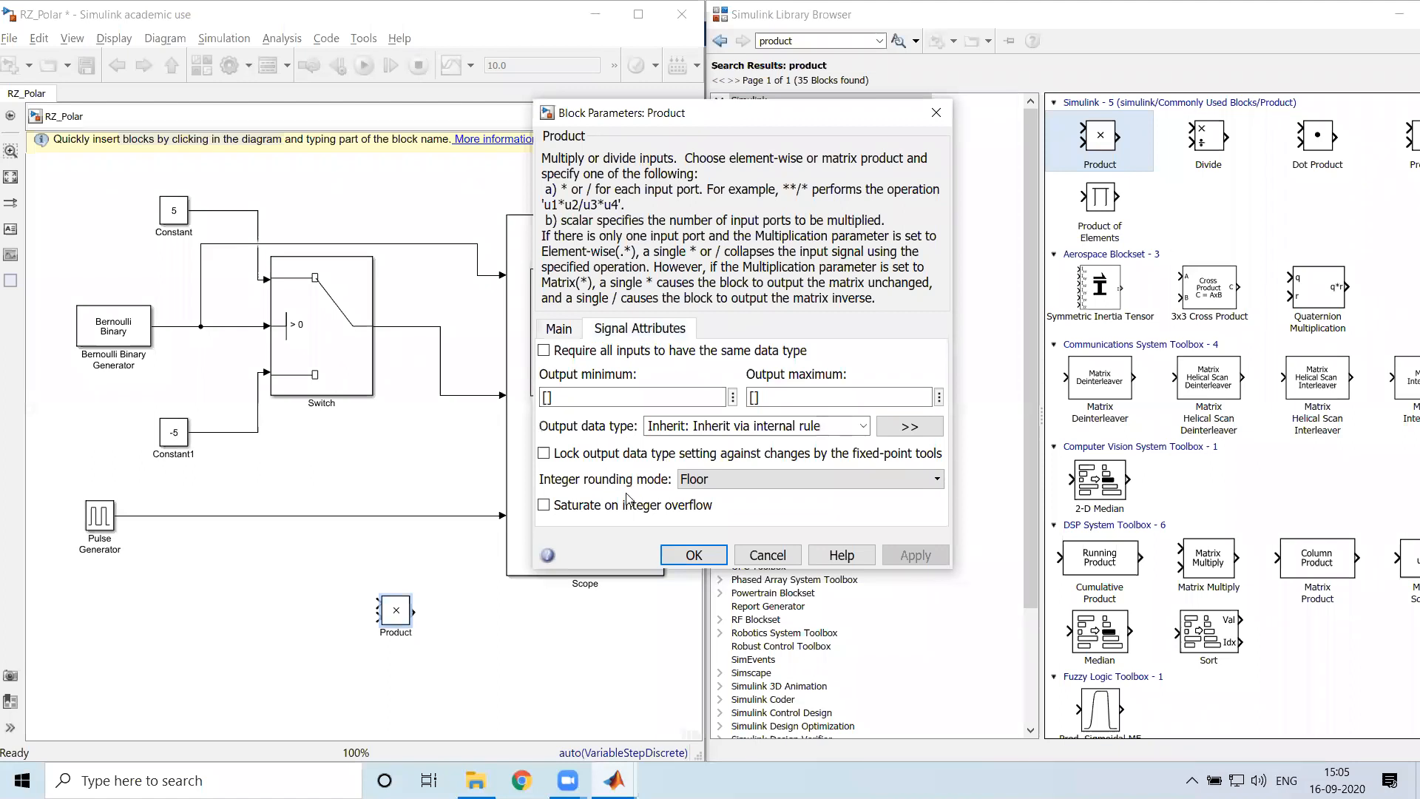
click(684, 555)
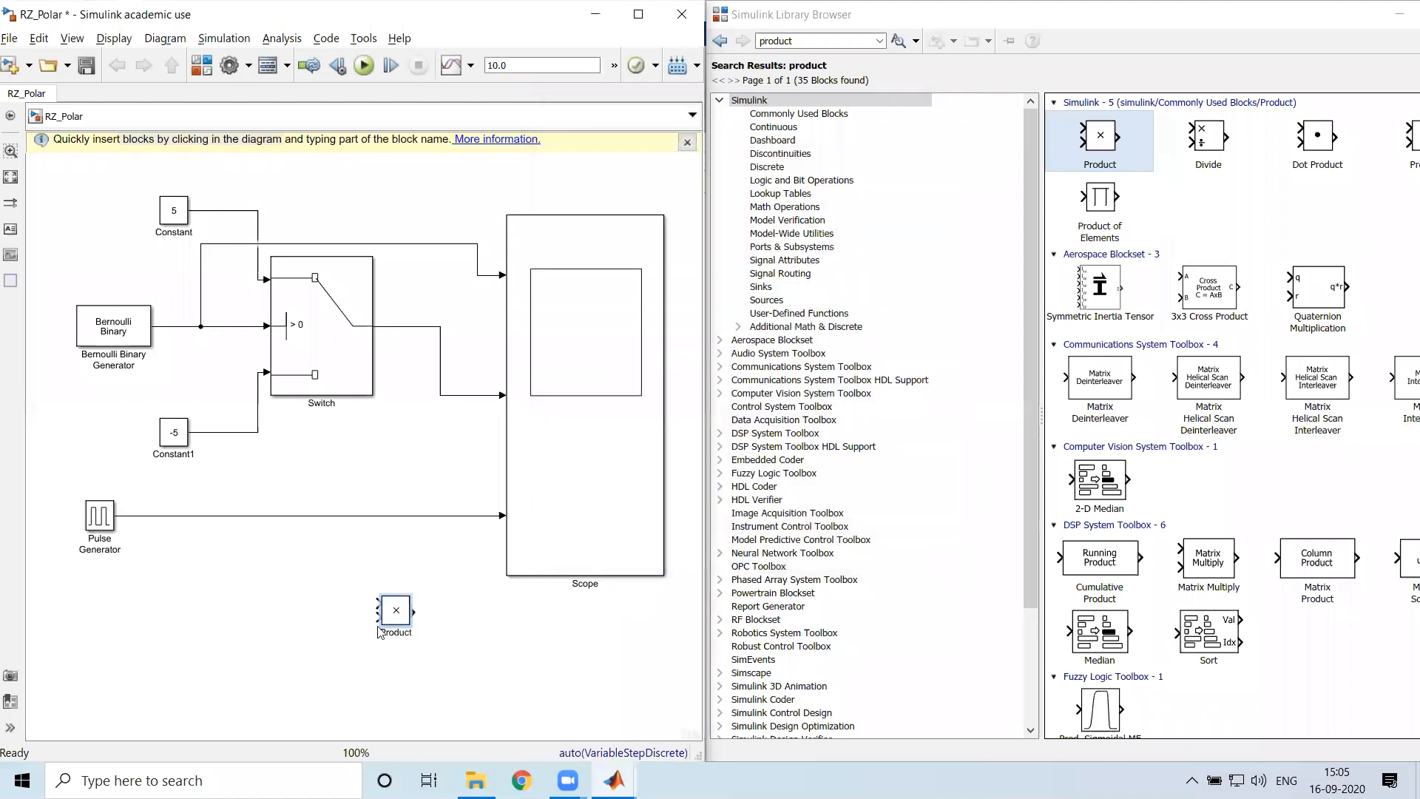
Enlarge the Product block and connect branches from the Switch output and the Pulse Generator output to its first and second inputs
drag(411, 626, 366, 620)
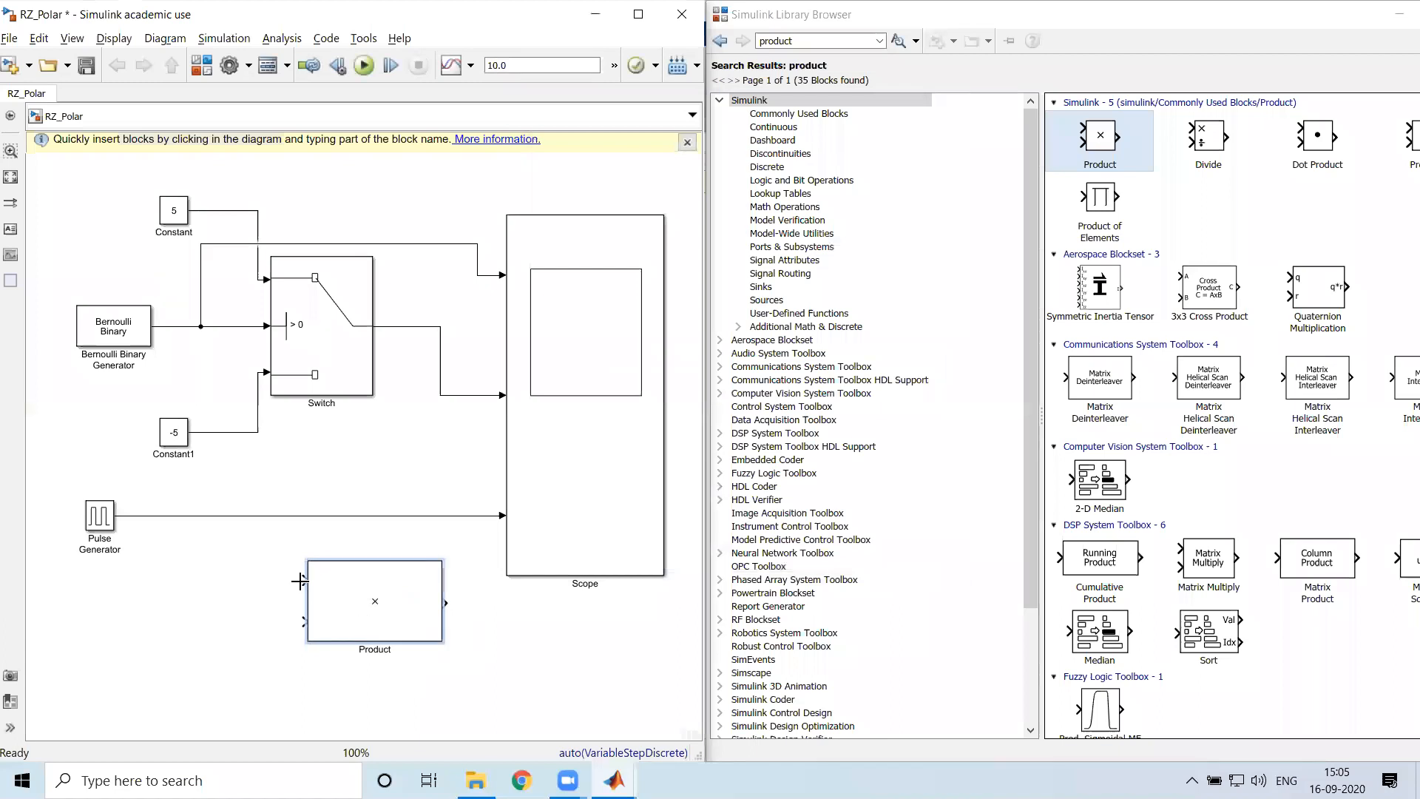
drag(304, 581, 442, 383)
click(380, 618)
drag(380, 618, 265, 641)
drag(296, 488, 273, 503)
drag(319, 435, 320, 483)
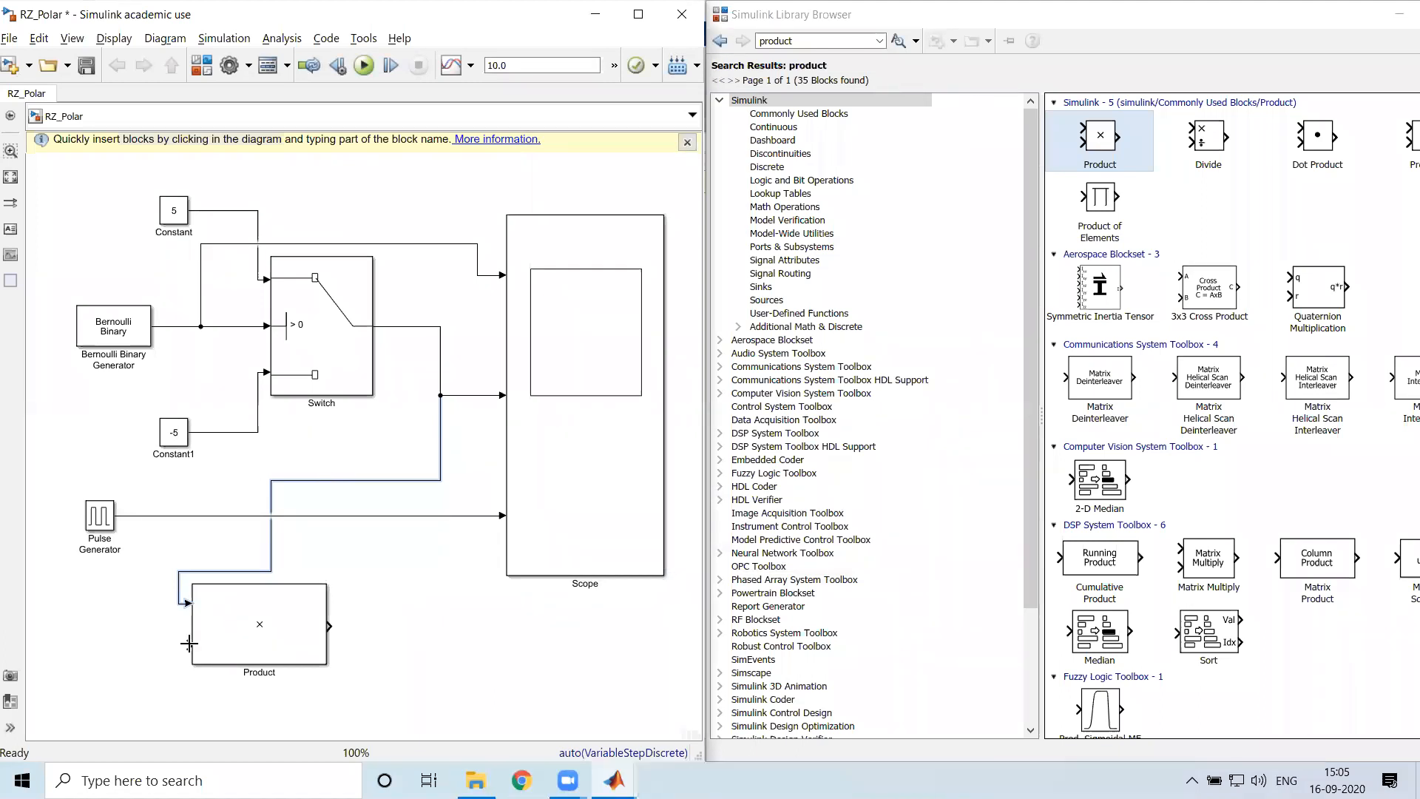
drag(143, 557, 144, 516)
Enlarge the Scope block, widen the model window, and move the Scope farther from the other blocks
click(640, 559)
drag(665, 576, 688, 694)
drag(631, 583, 640, 537)
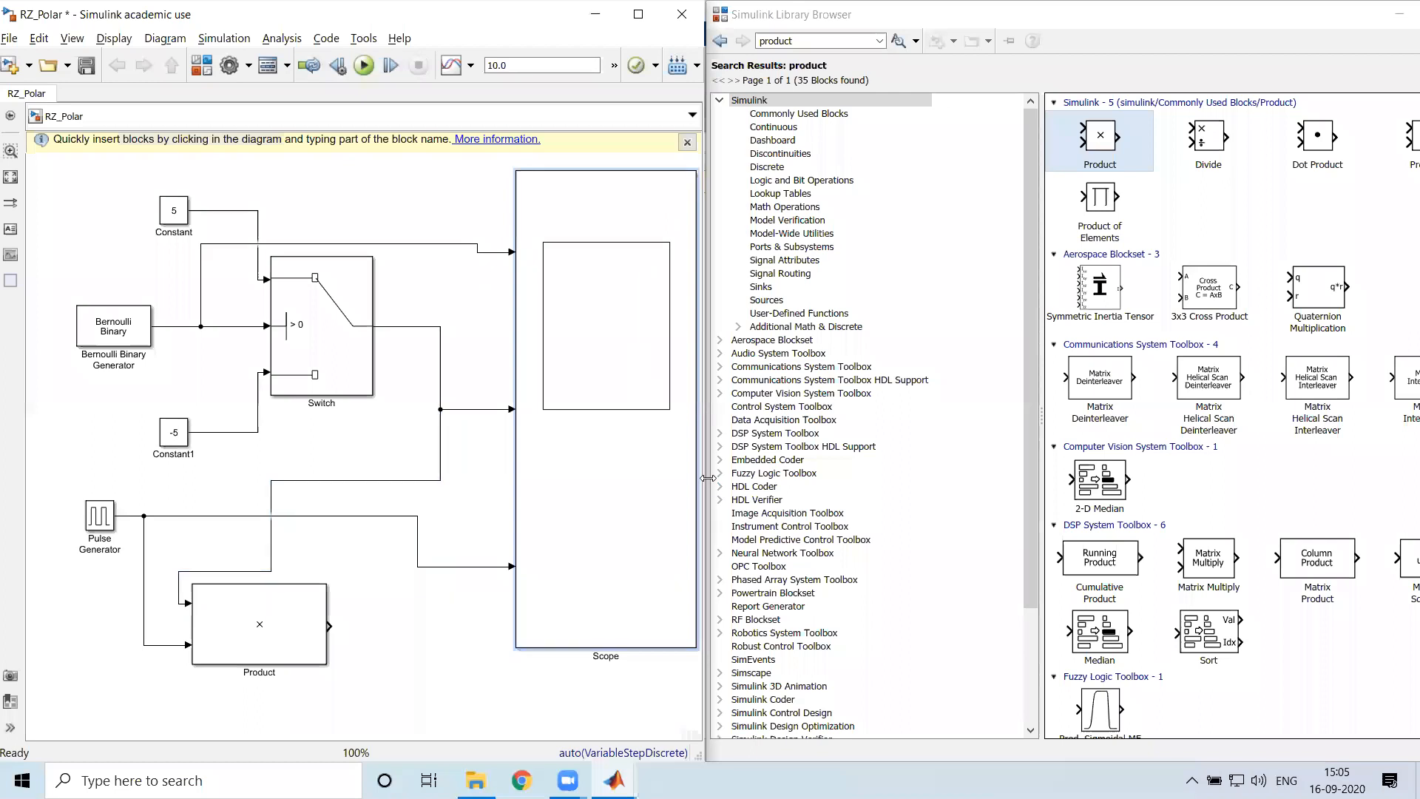
drag(708, 479, 929, 492)
drag(603, 555, 773, 503)
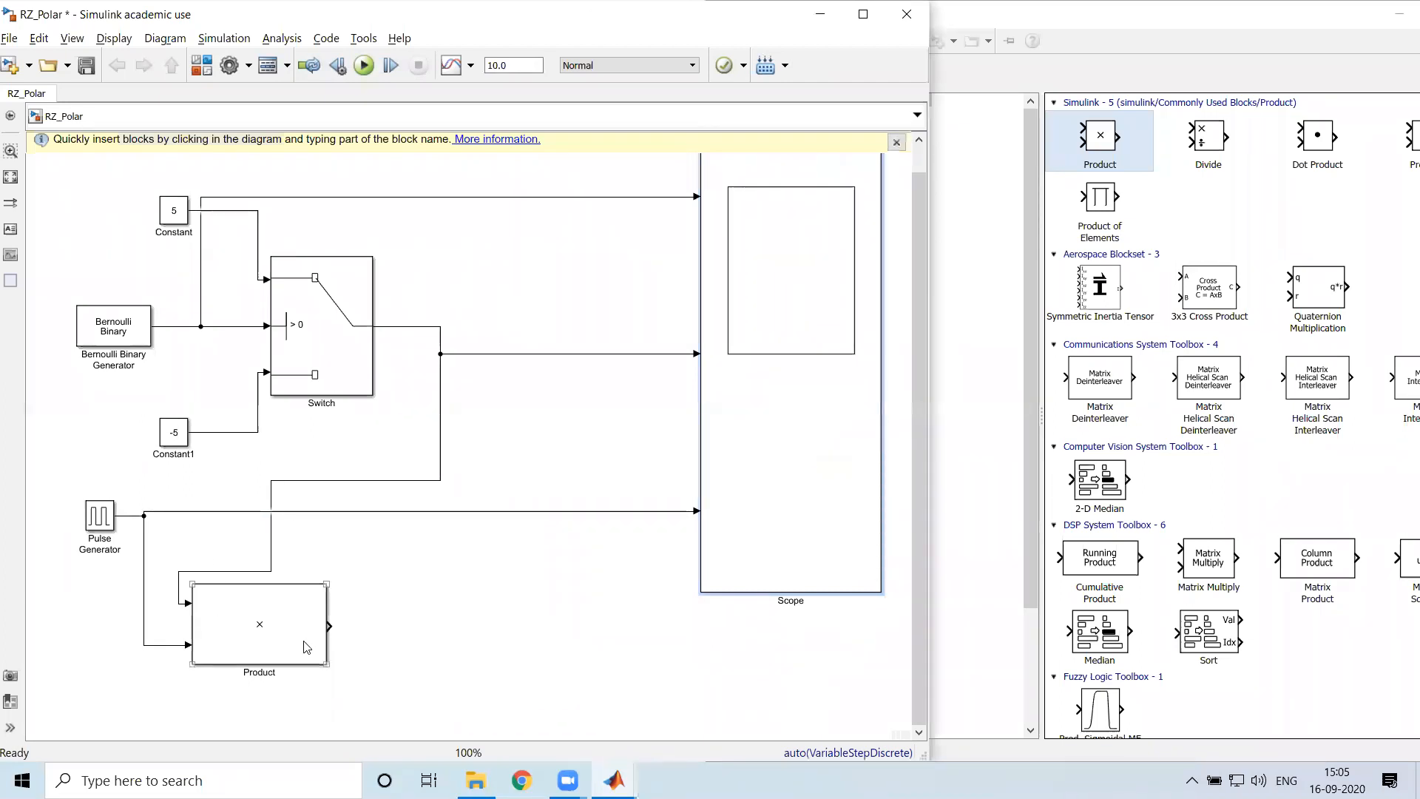
Connect the Product output to the Scope as a fourth input and reroute the Pulse Generator's Scope line clear of Constant1
drag(344, 630, 699, 534)
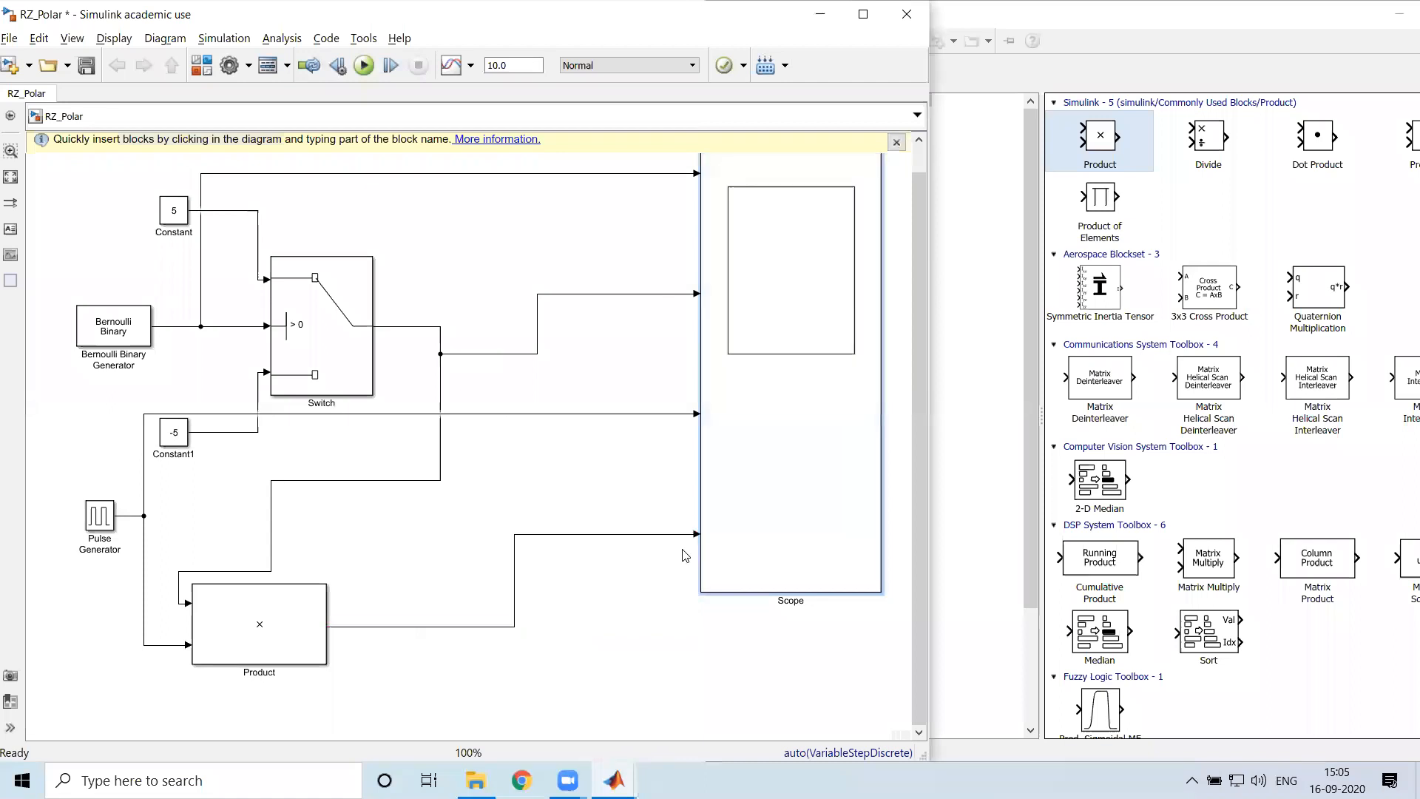
click(593, 643)
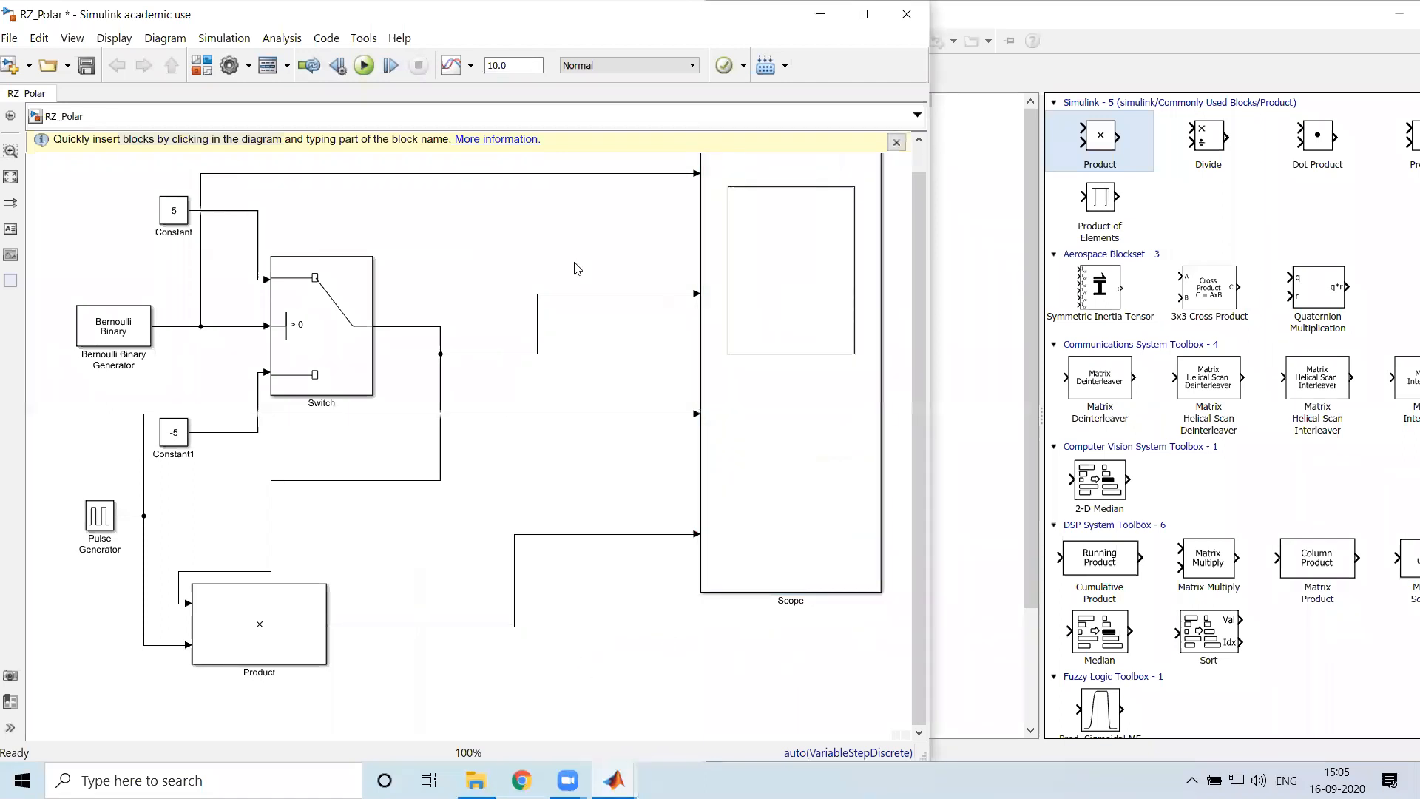
click(696, 175)
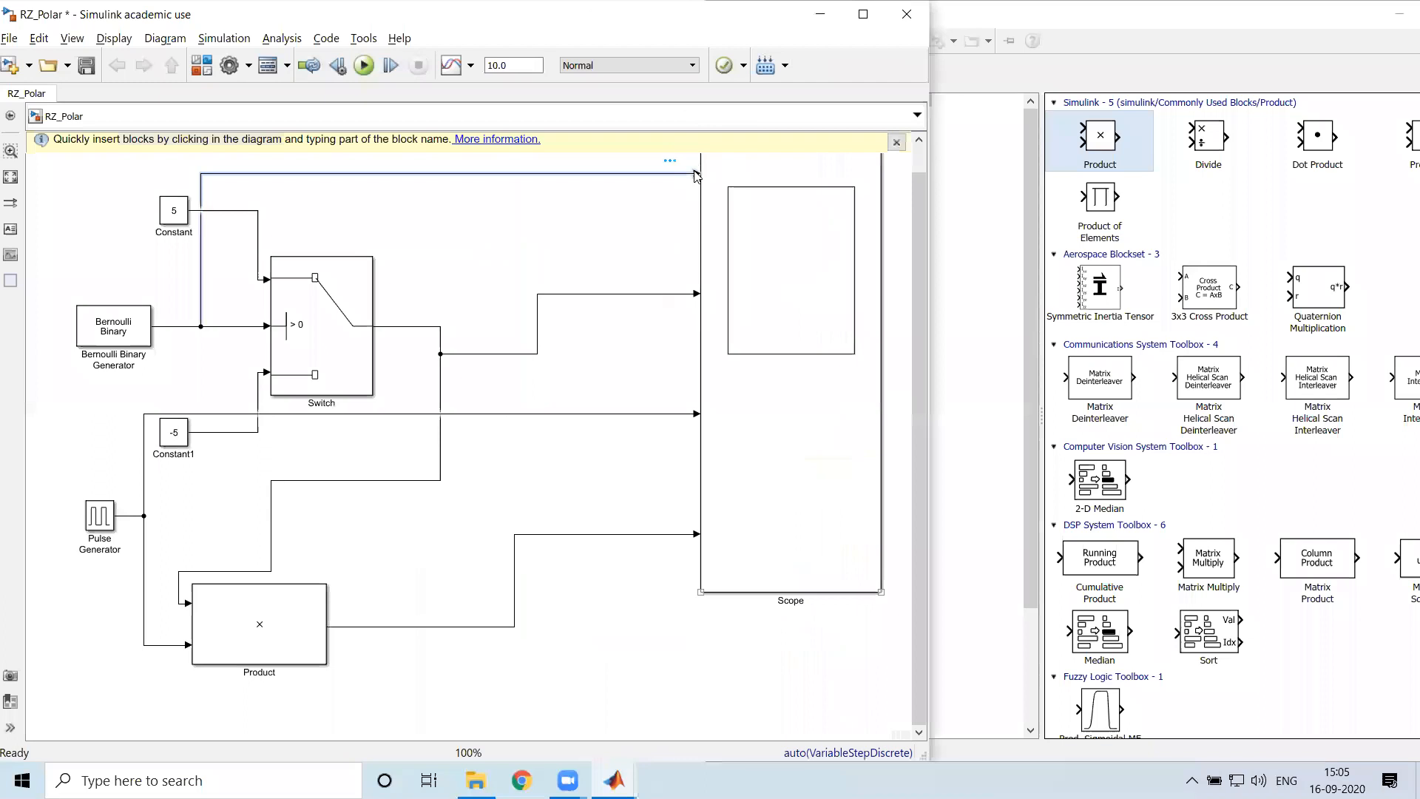
click(695, 295)
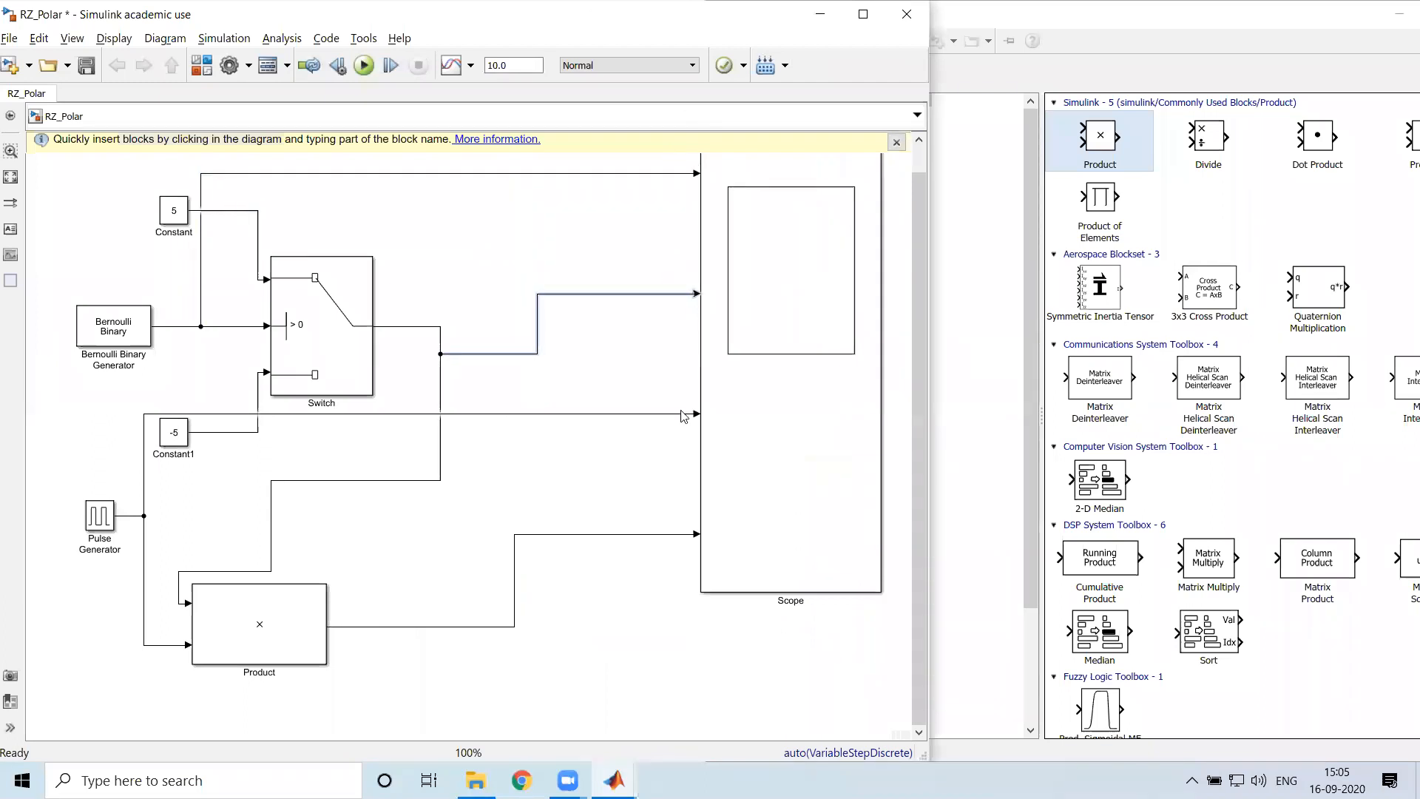
drag(143, 425, 495, 501)
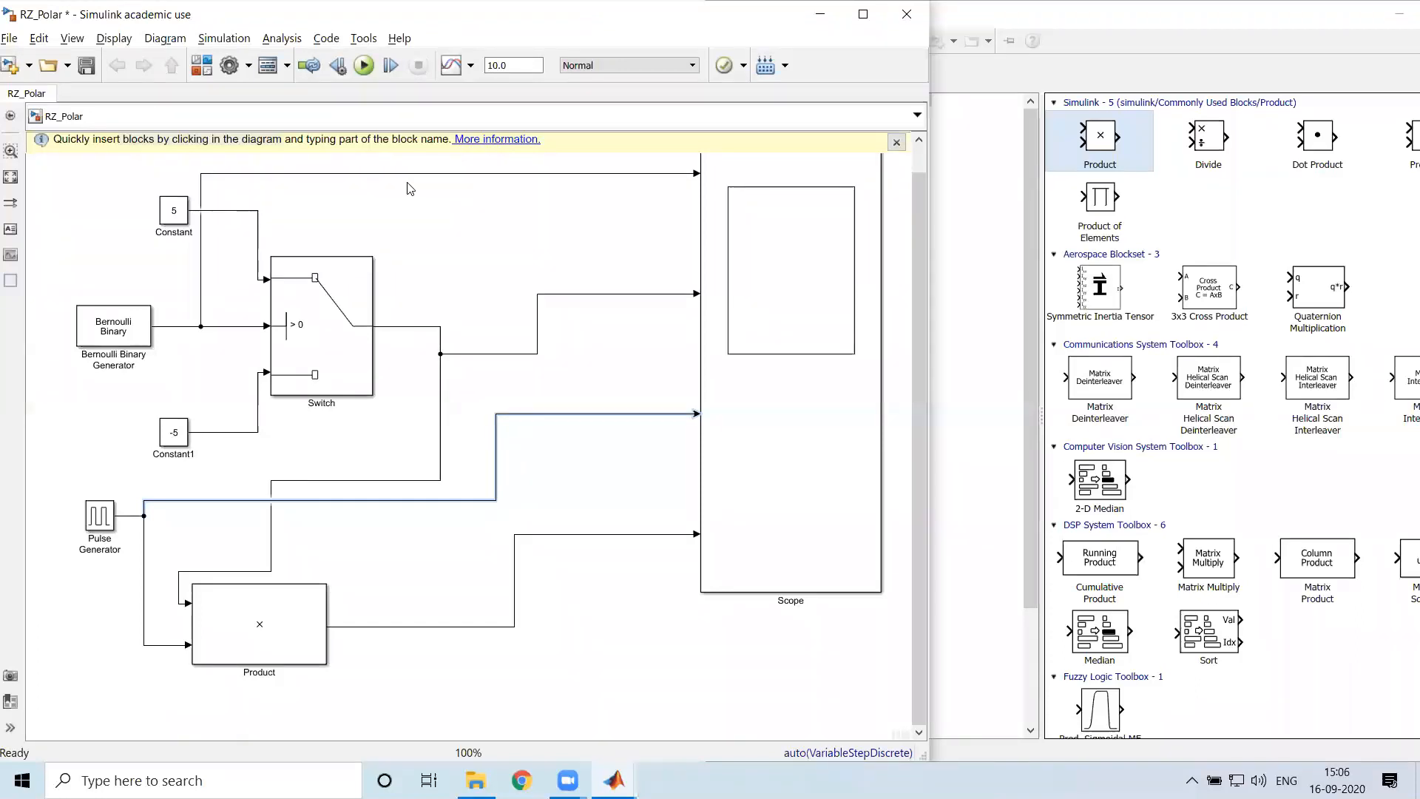
Save the RZ_Polar model, then run the simulation and open the Scope
key(ctrl+s)
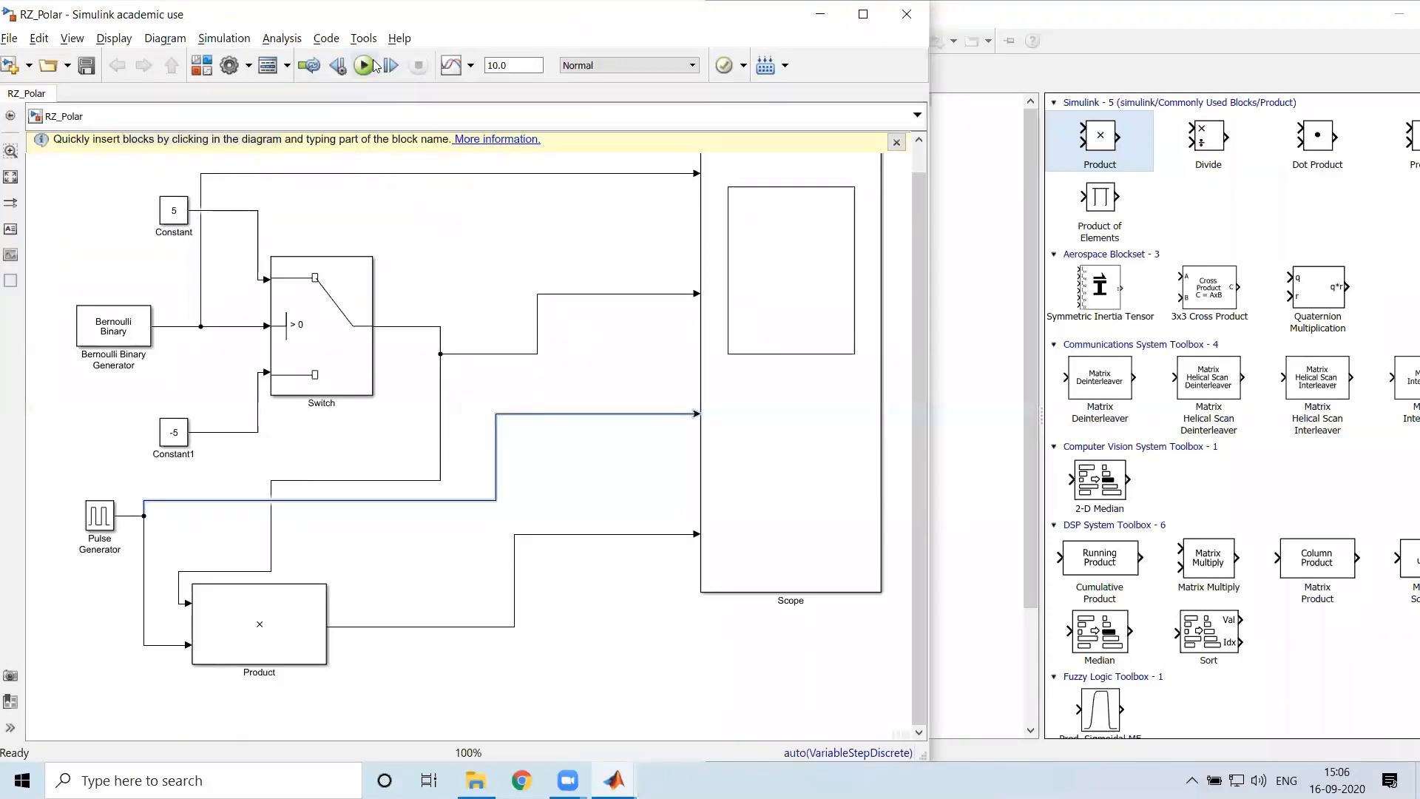
click(364, 65)
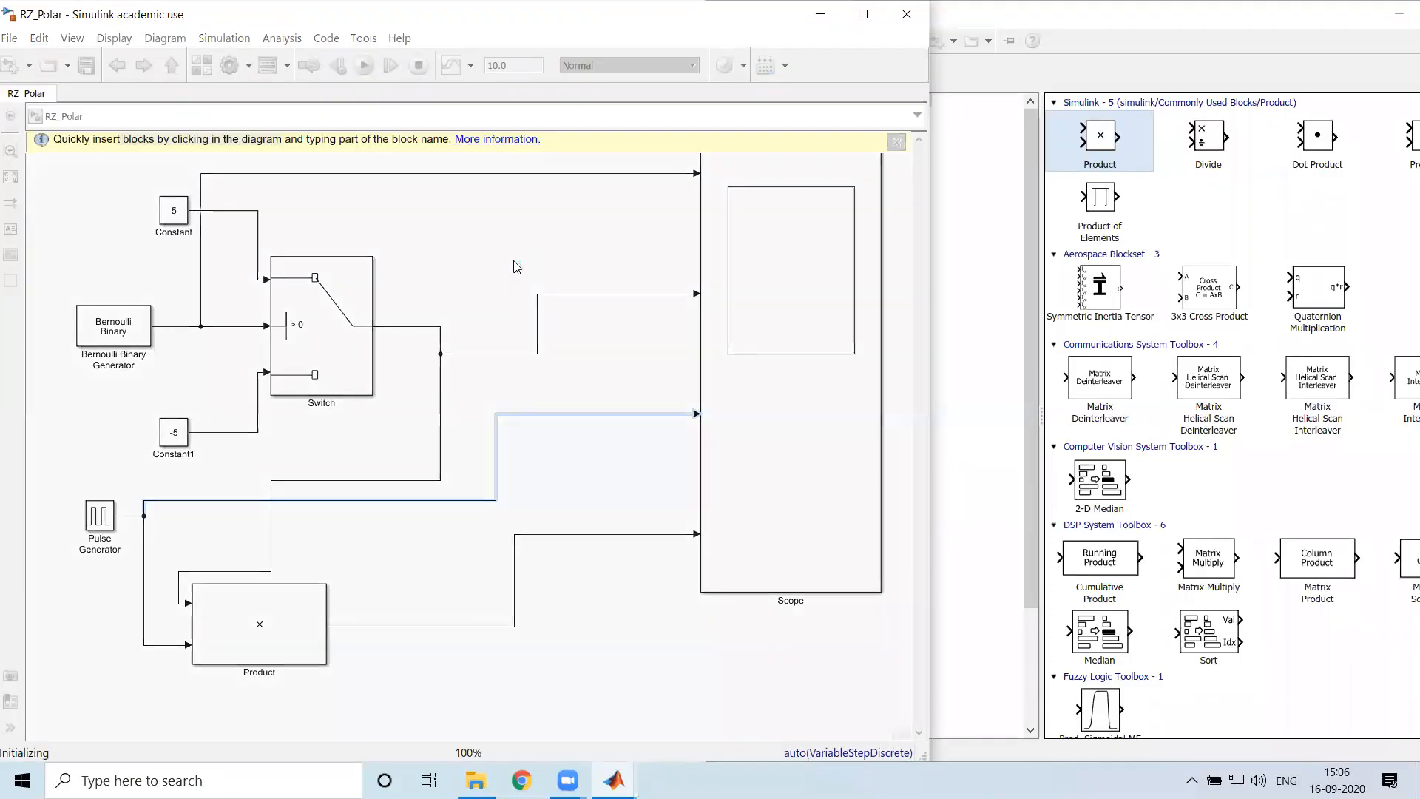
double_click(794, 480)
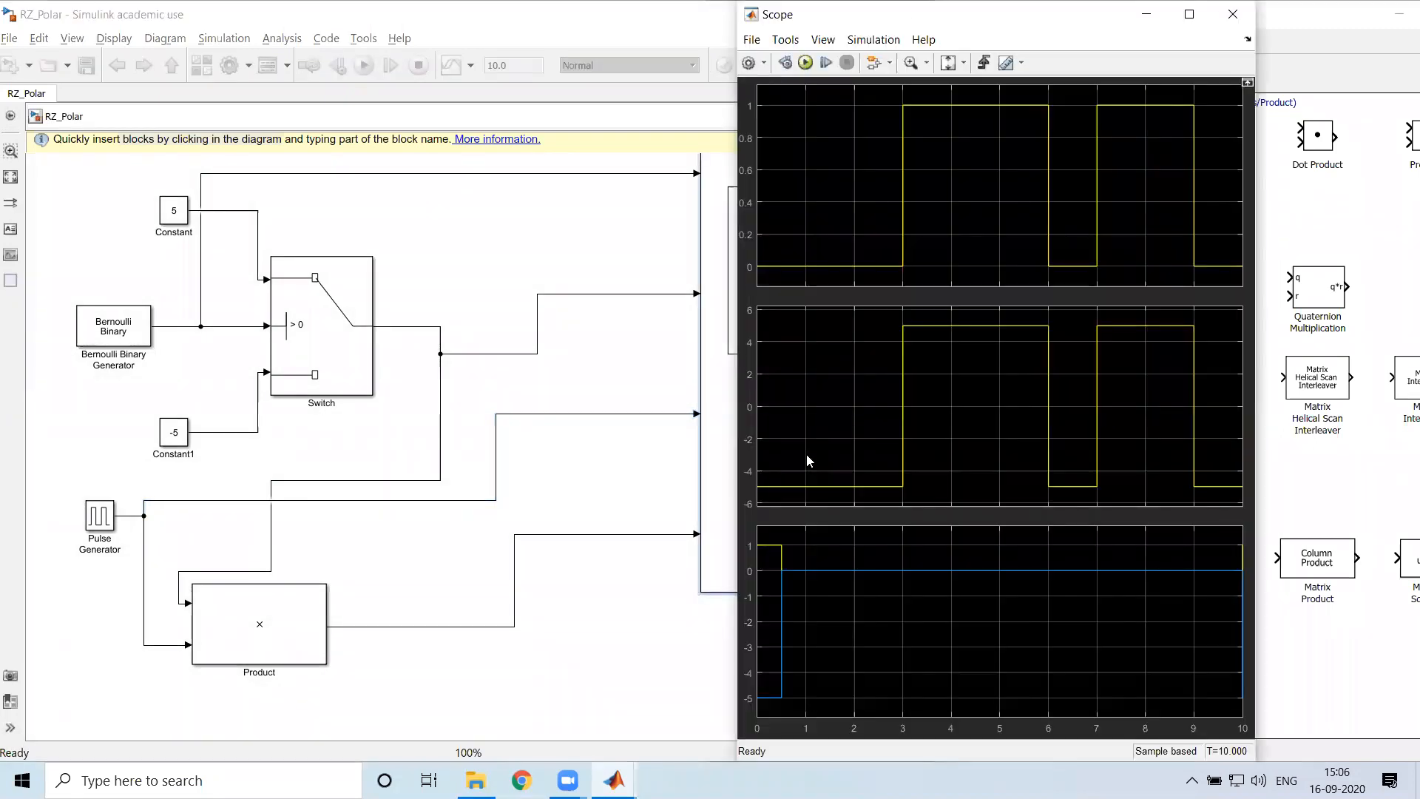
Set the Scope layout to four stacked displays in its configuration properties
click(749, 63)
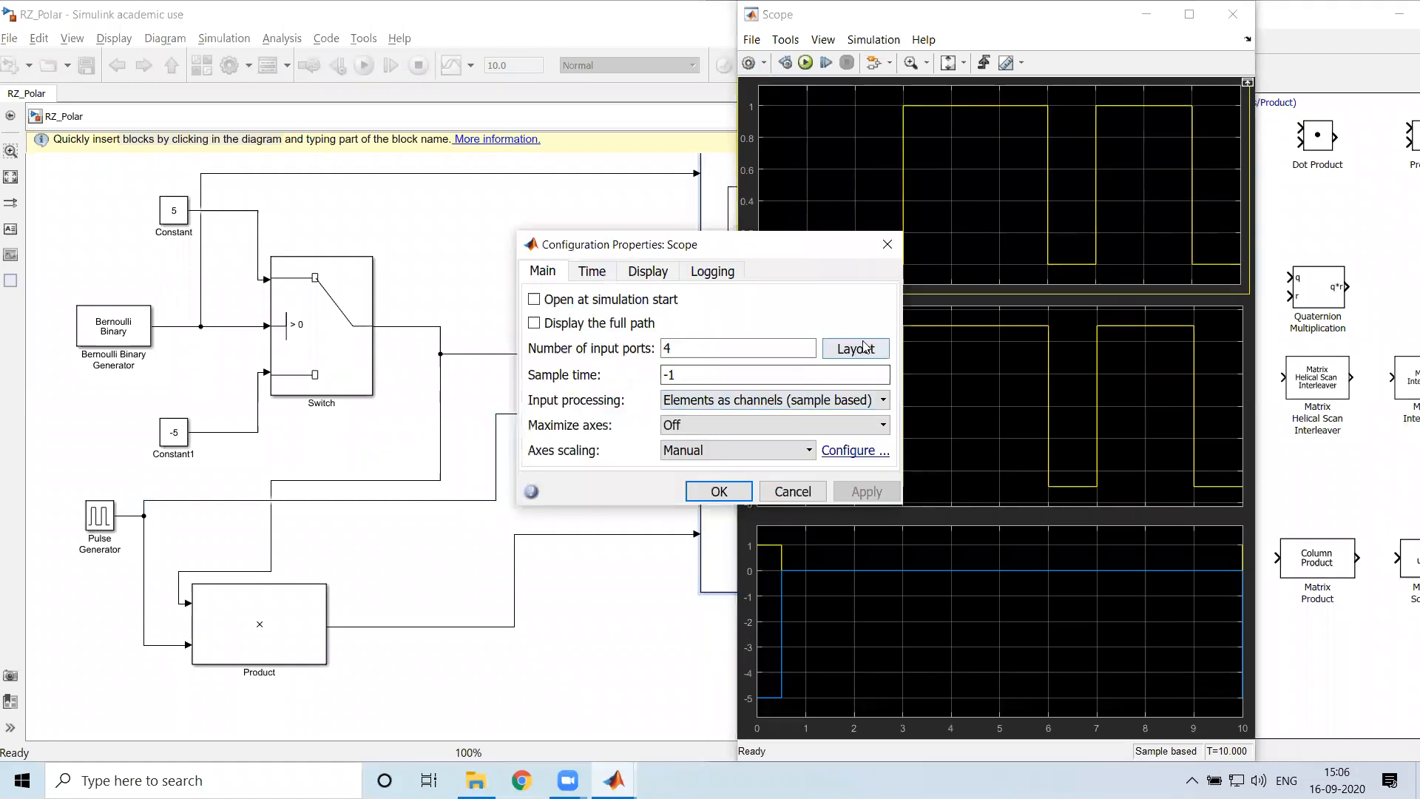
click(852, 349)
click(923, 426)
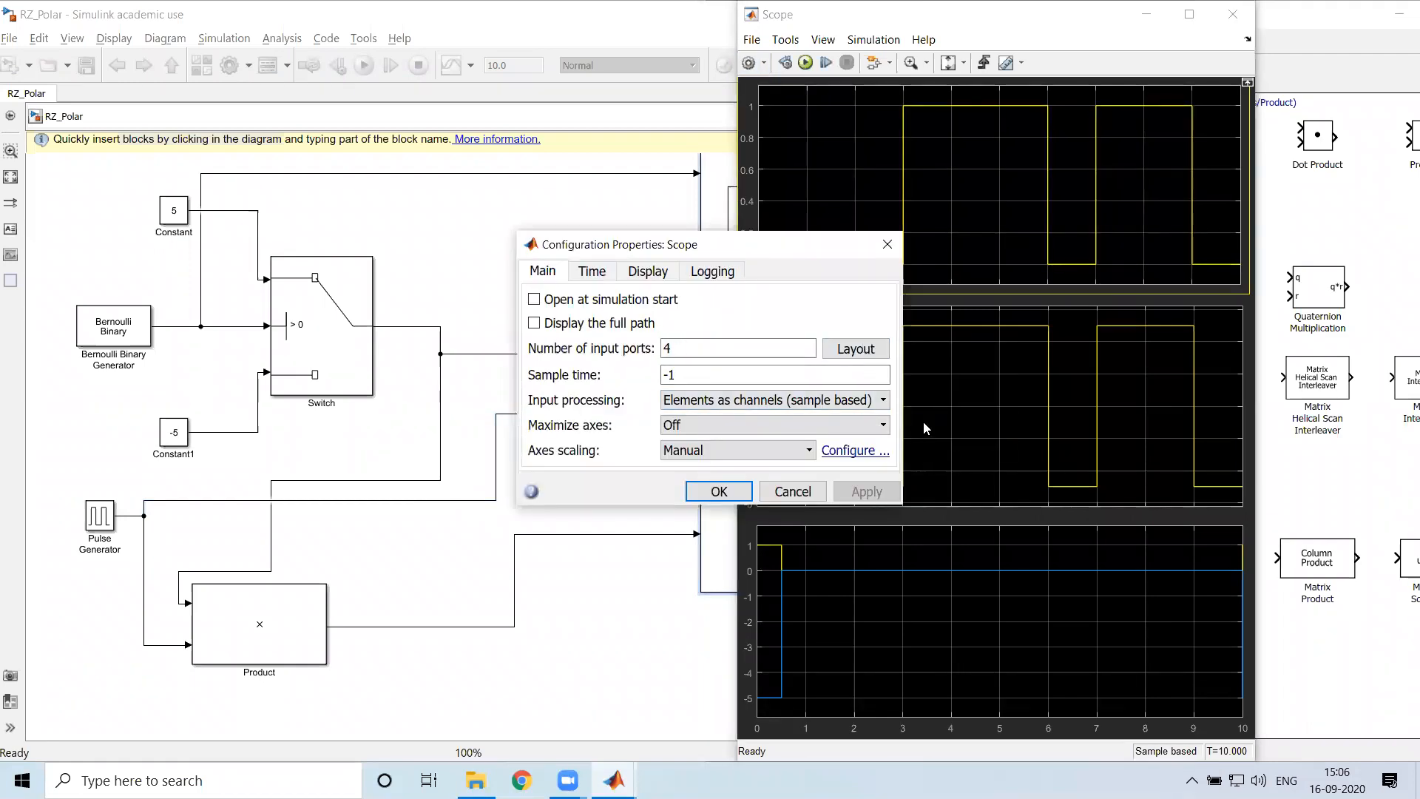
click(721, 492)
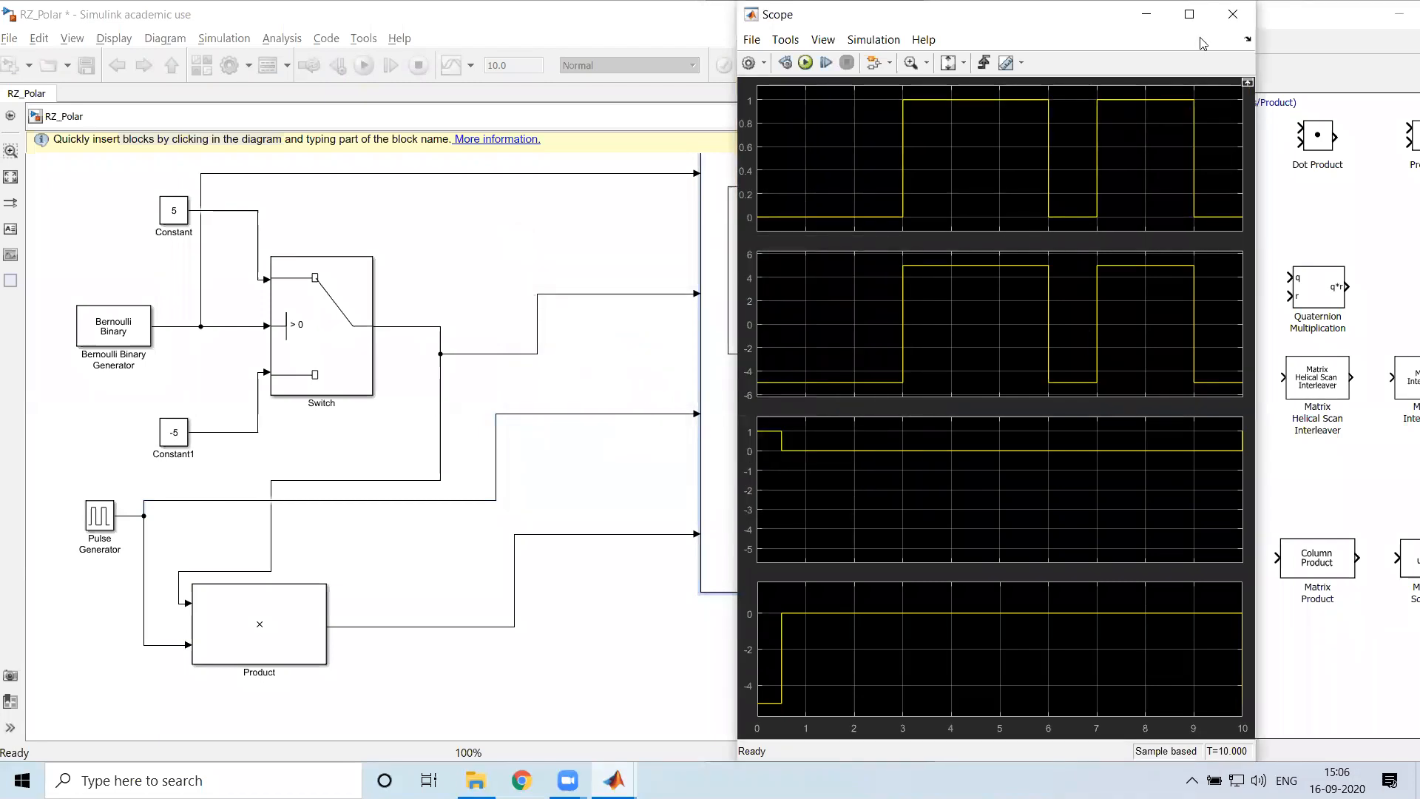
Inspect the four waveforms in a maximized Scope window against the model's Pulse Generator and Product blocks, then restore the window size
click(1190, 14)
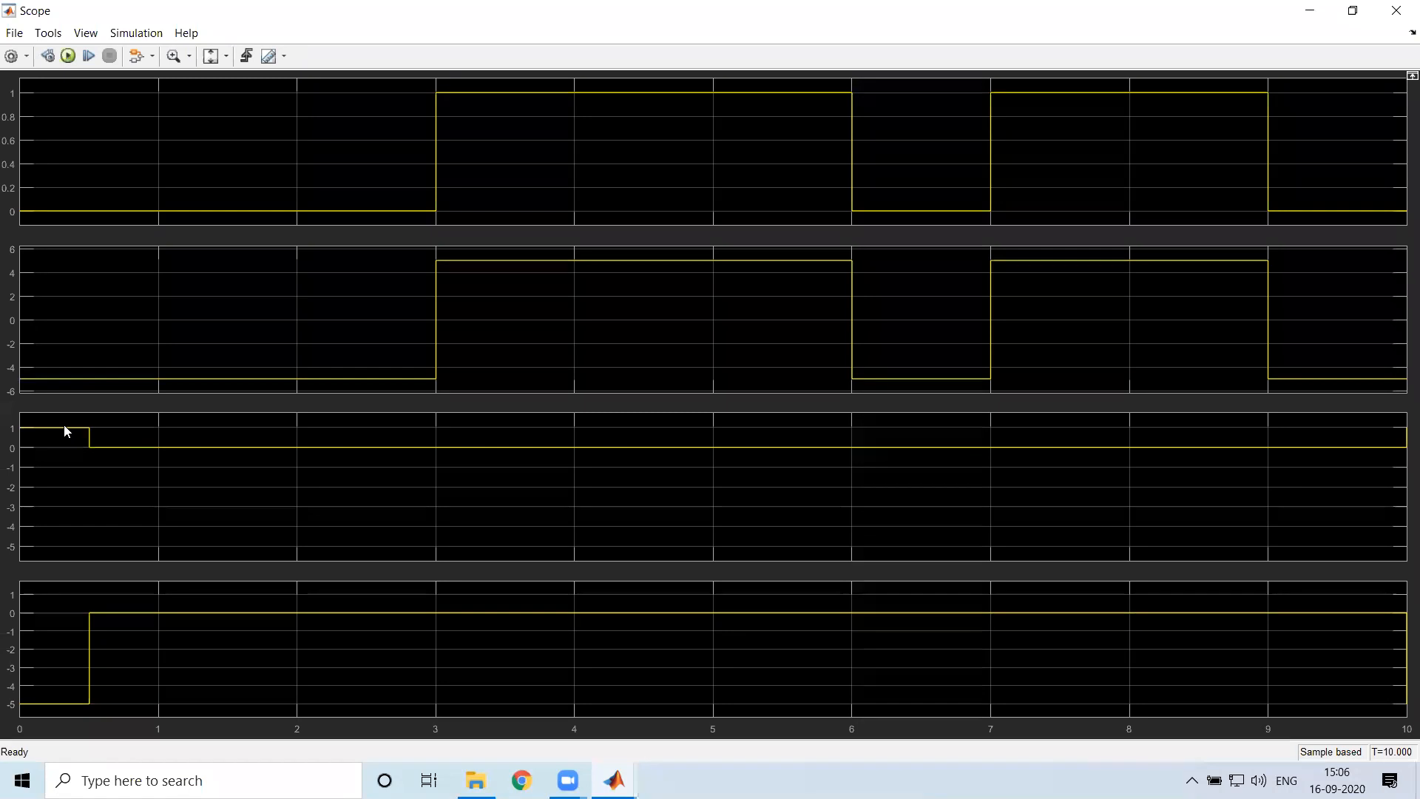
key(alt+Tab)
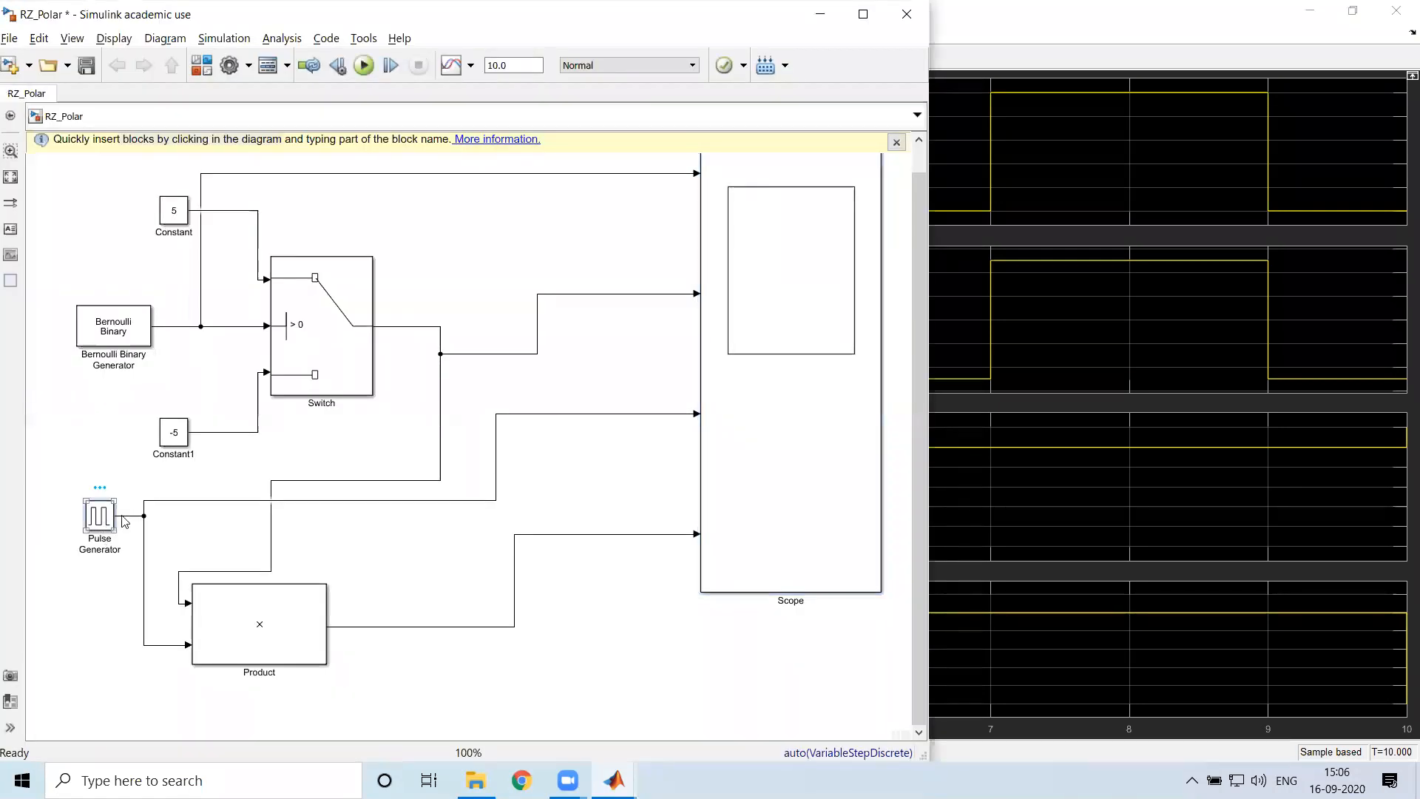
click(240, 607)
key(alt+Tab)
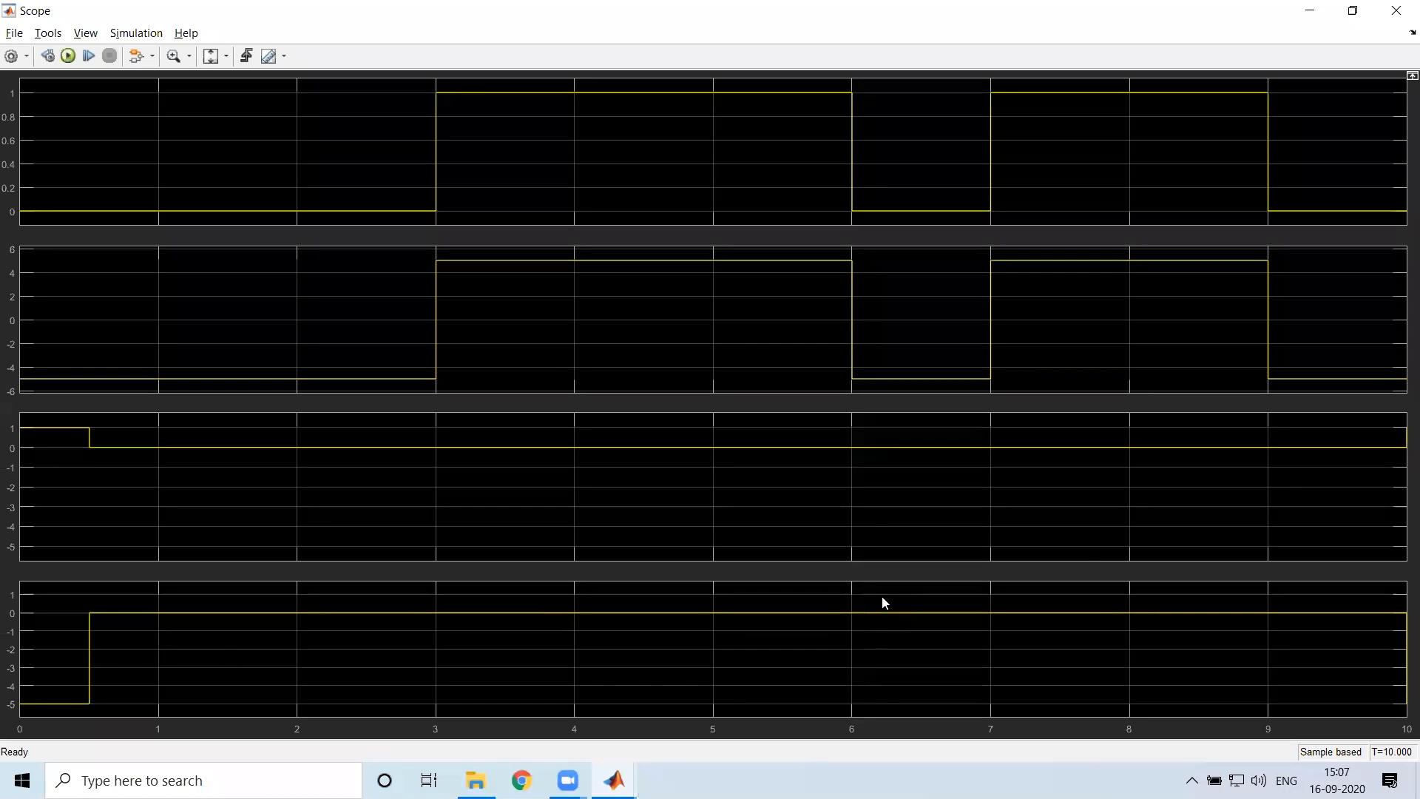
click(1396, 11)
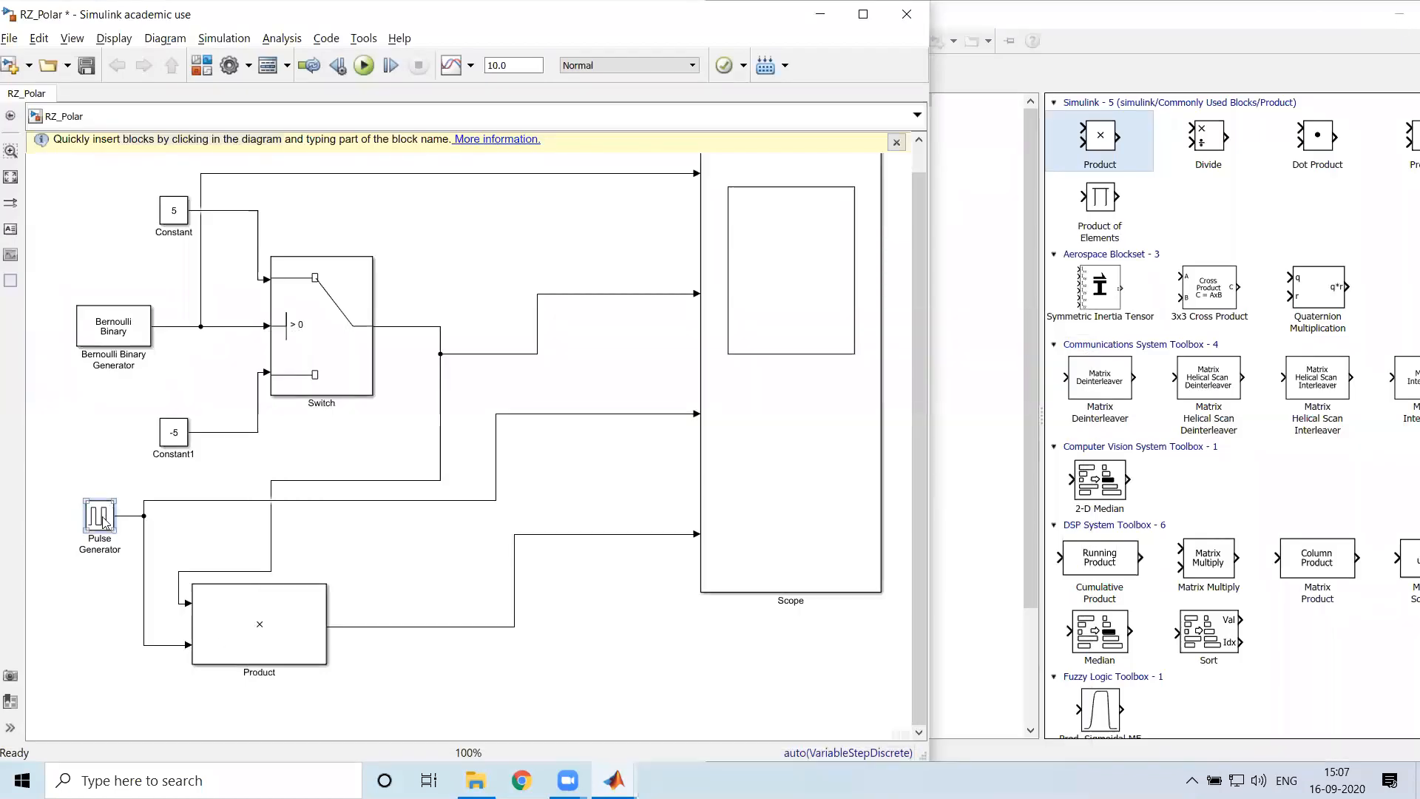
key(alt+Tab)
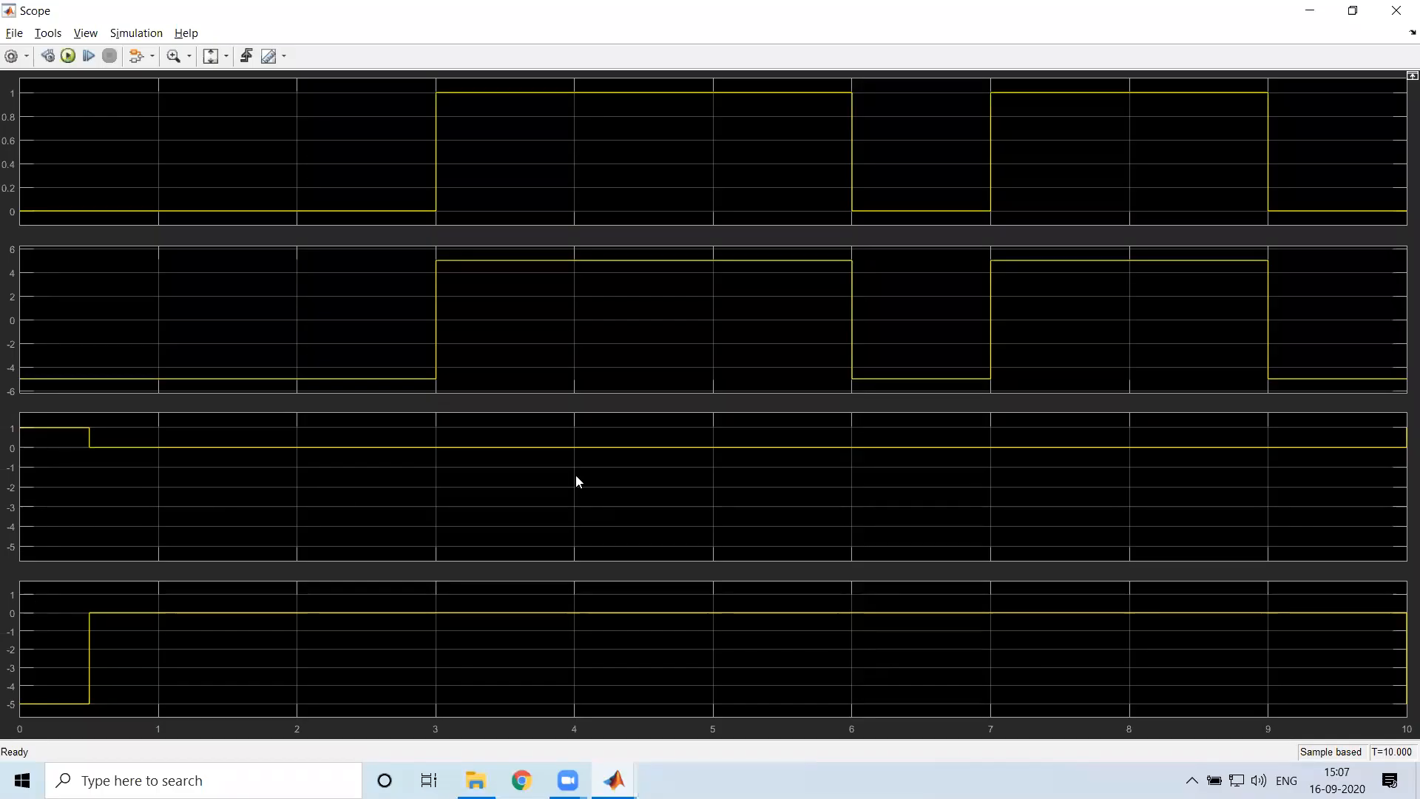
key(alt+Tab)
click(1243, 247)
click(1354, 11)
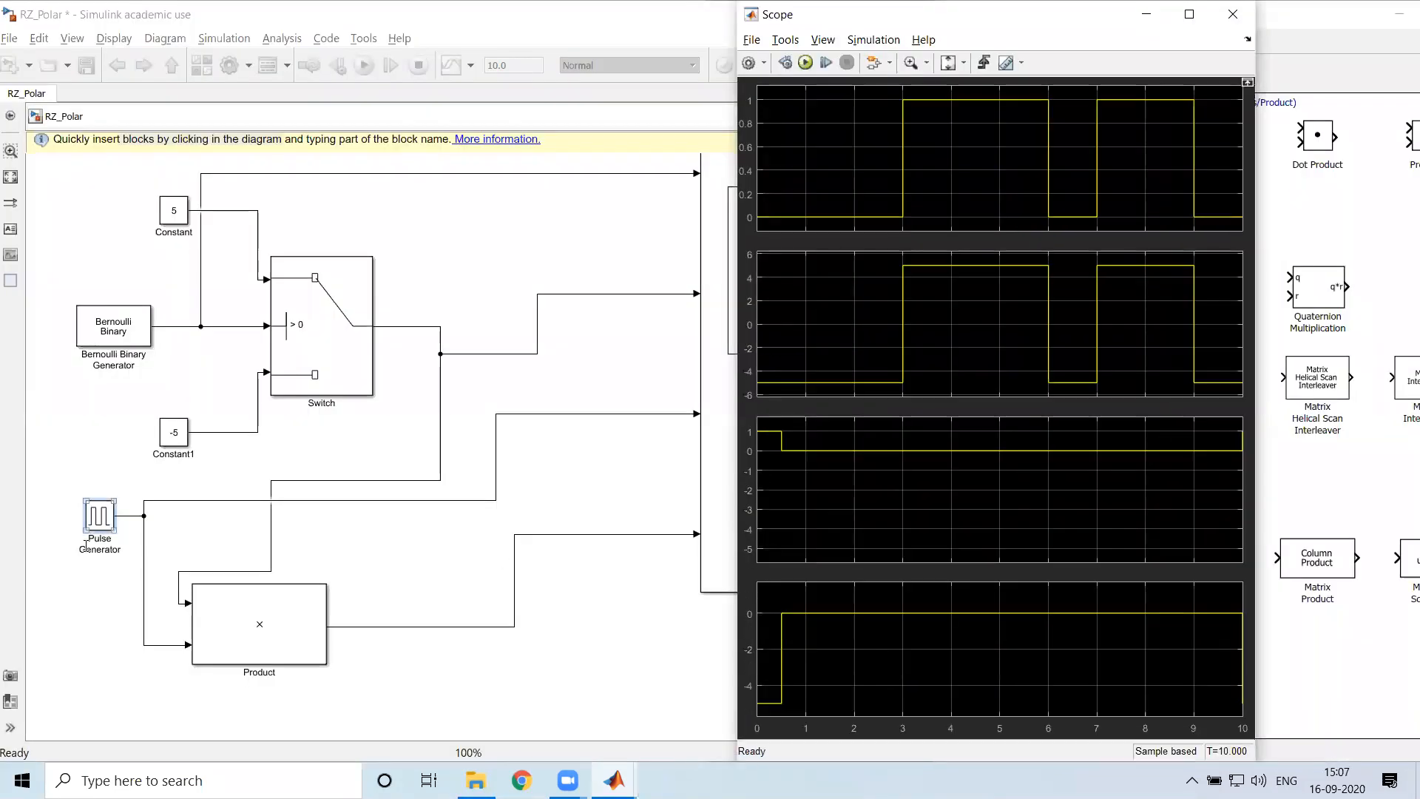
Open the Pulse Generator's block parameters and compare its period setting with the waveforms in a maximized Scope window, then restore the window
double_click(100, 518)
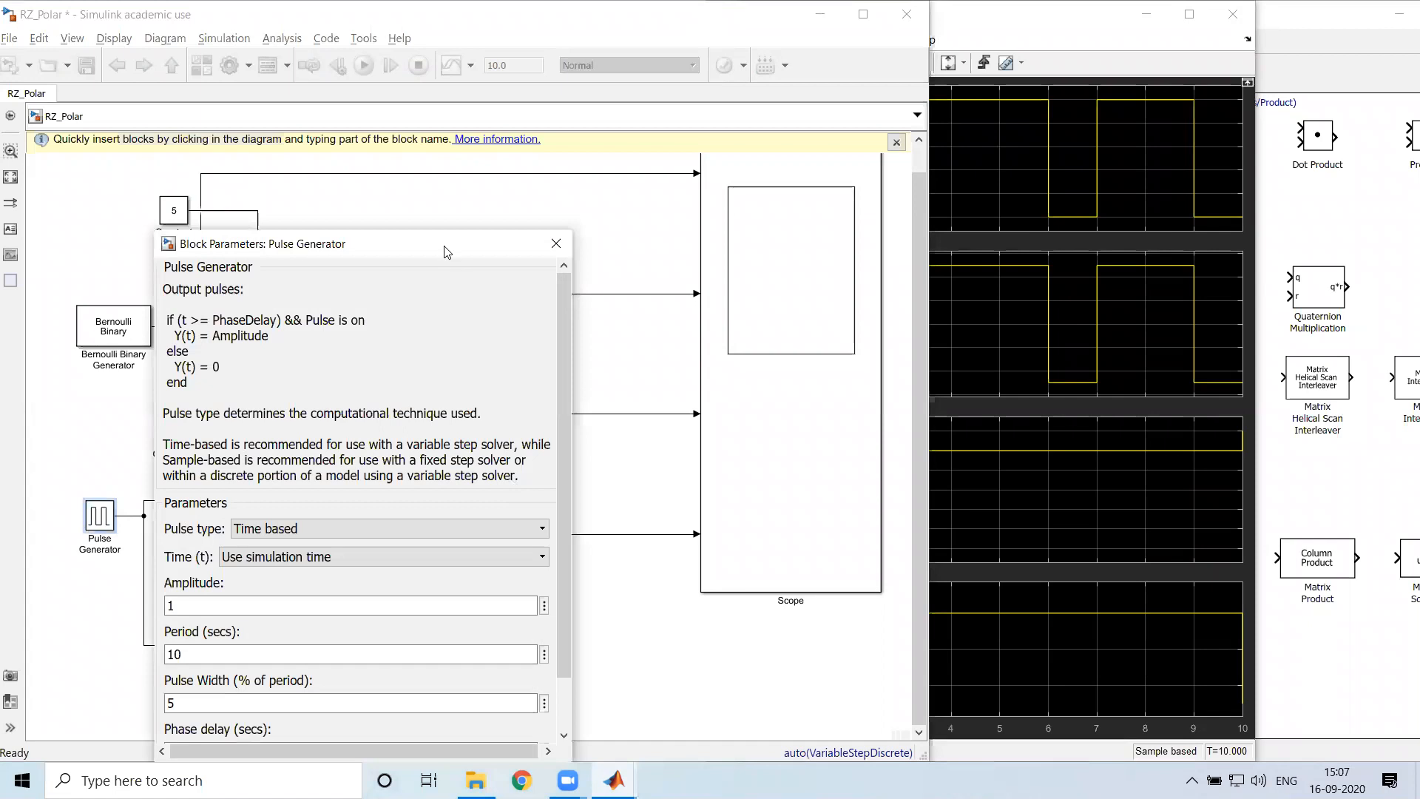
drag(441, 245, 480, 52)
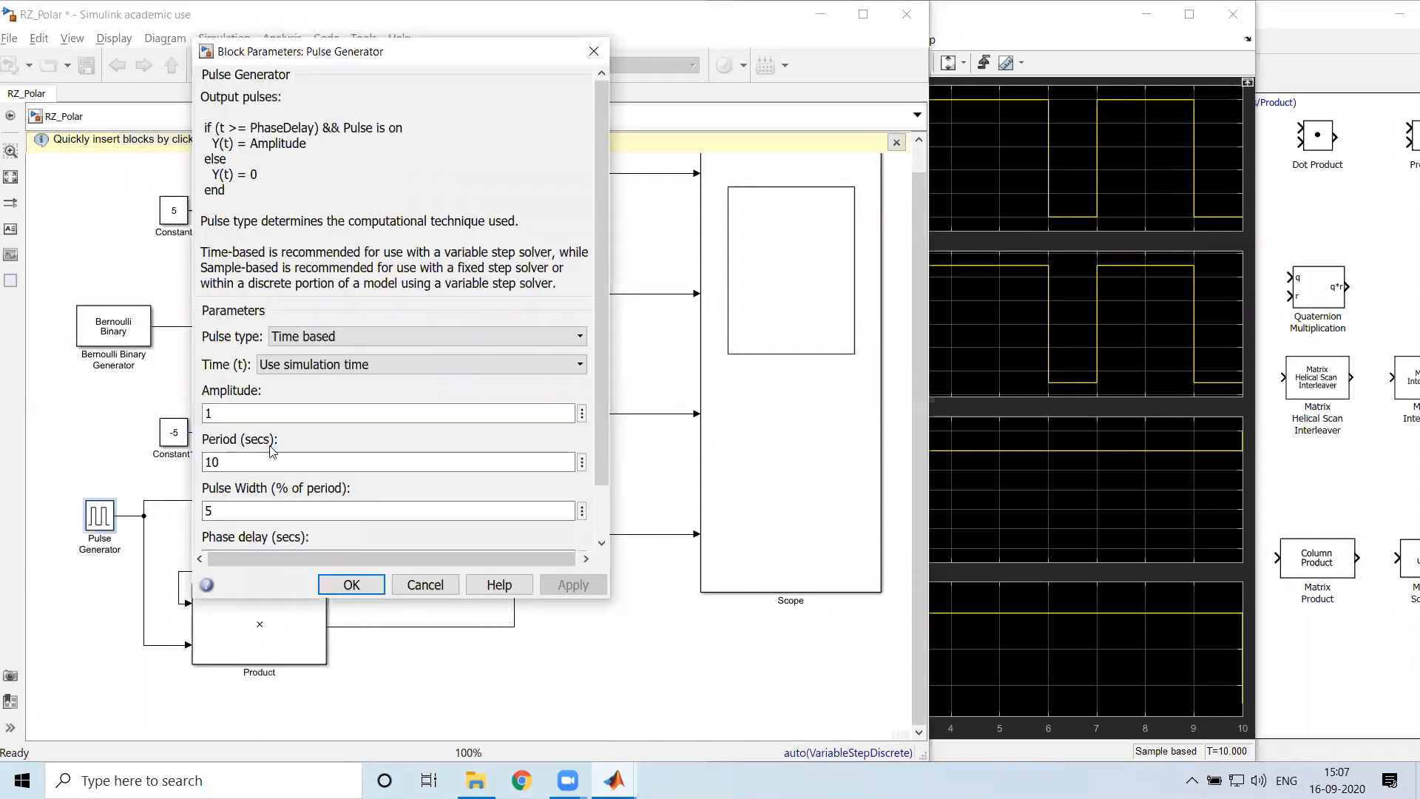
click(215, 467)
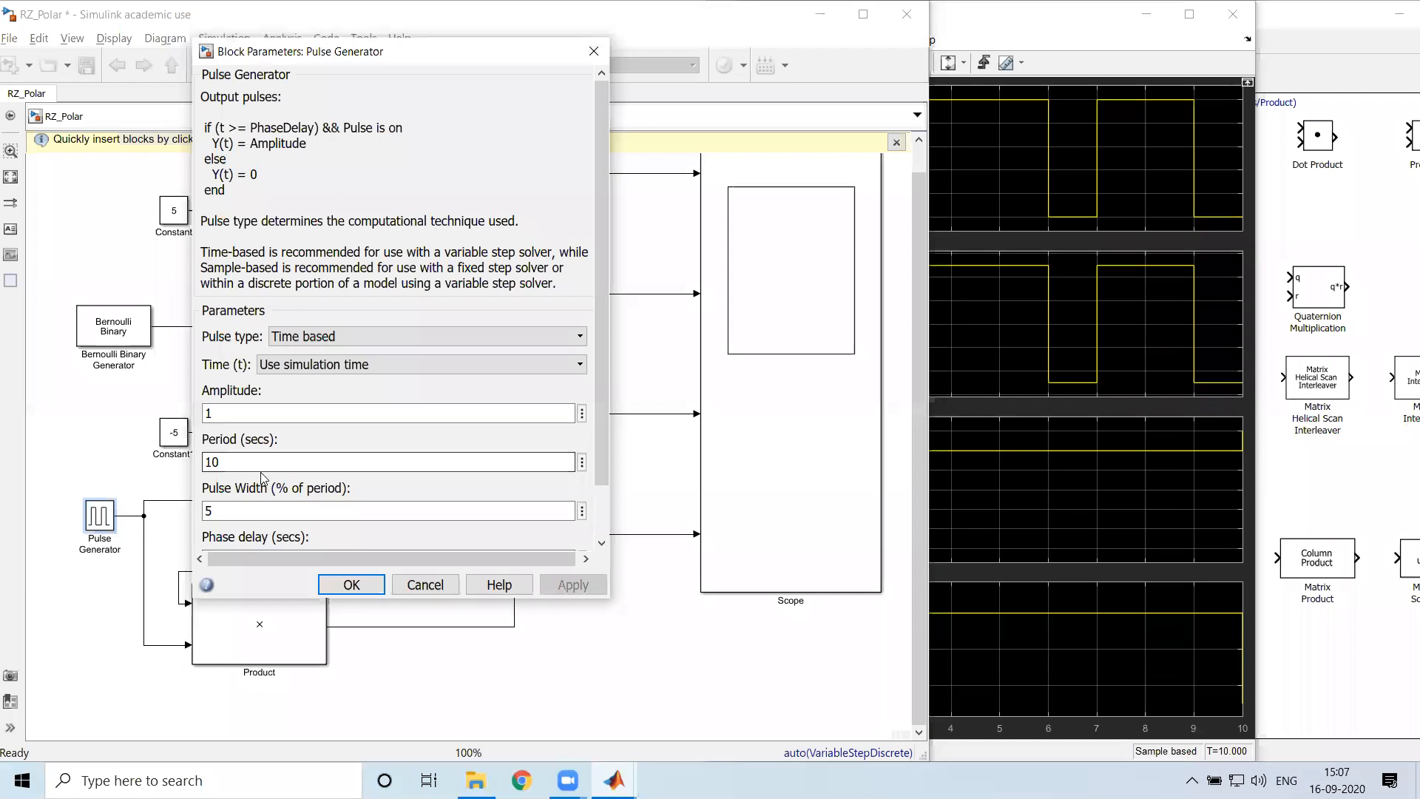
drag(438, 53, 272, 32)
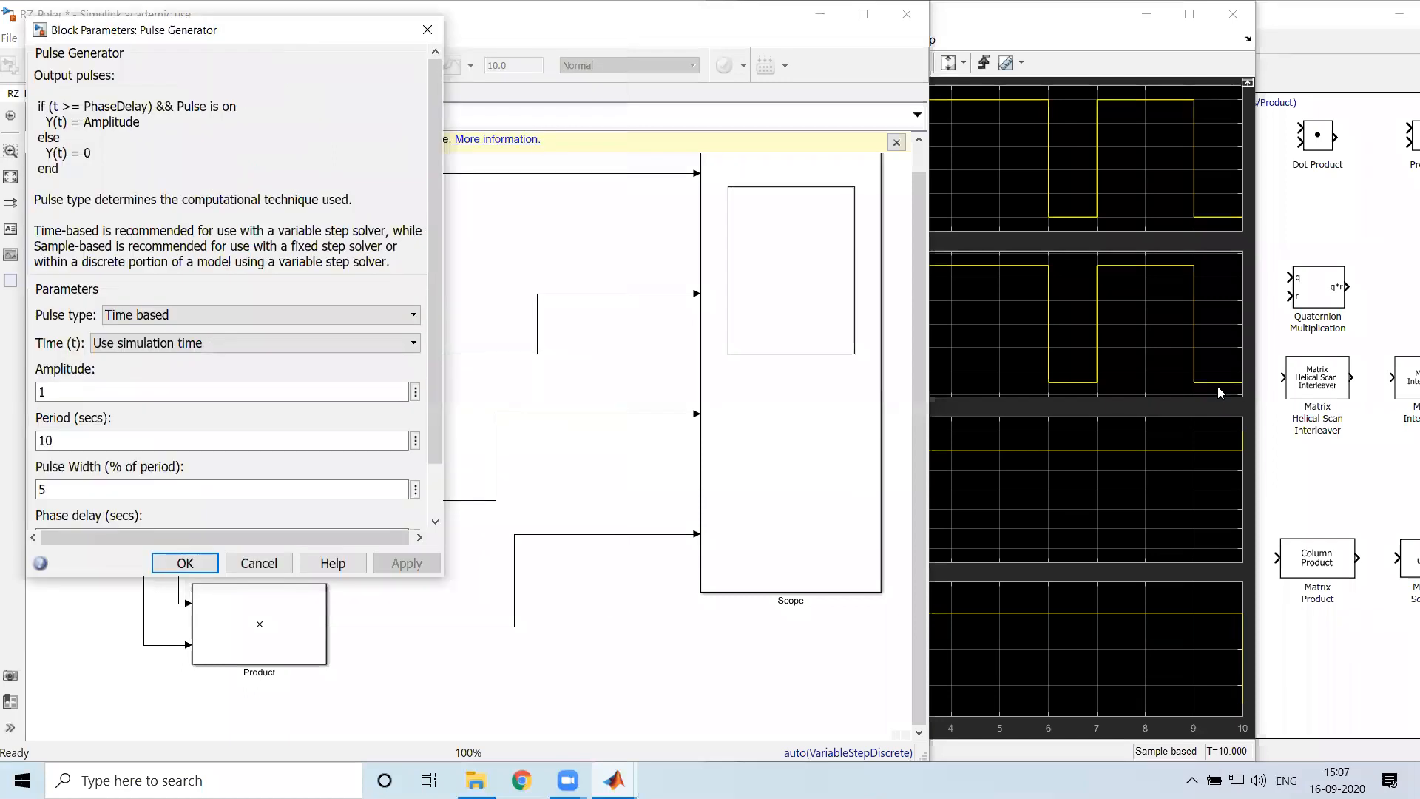
double_click(759, 571)
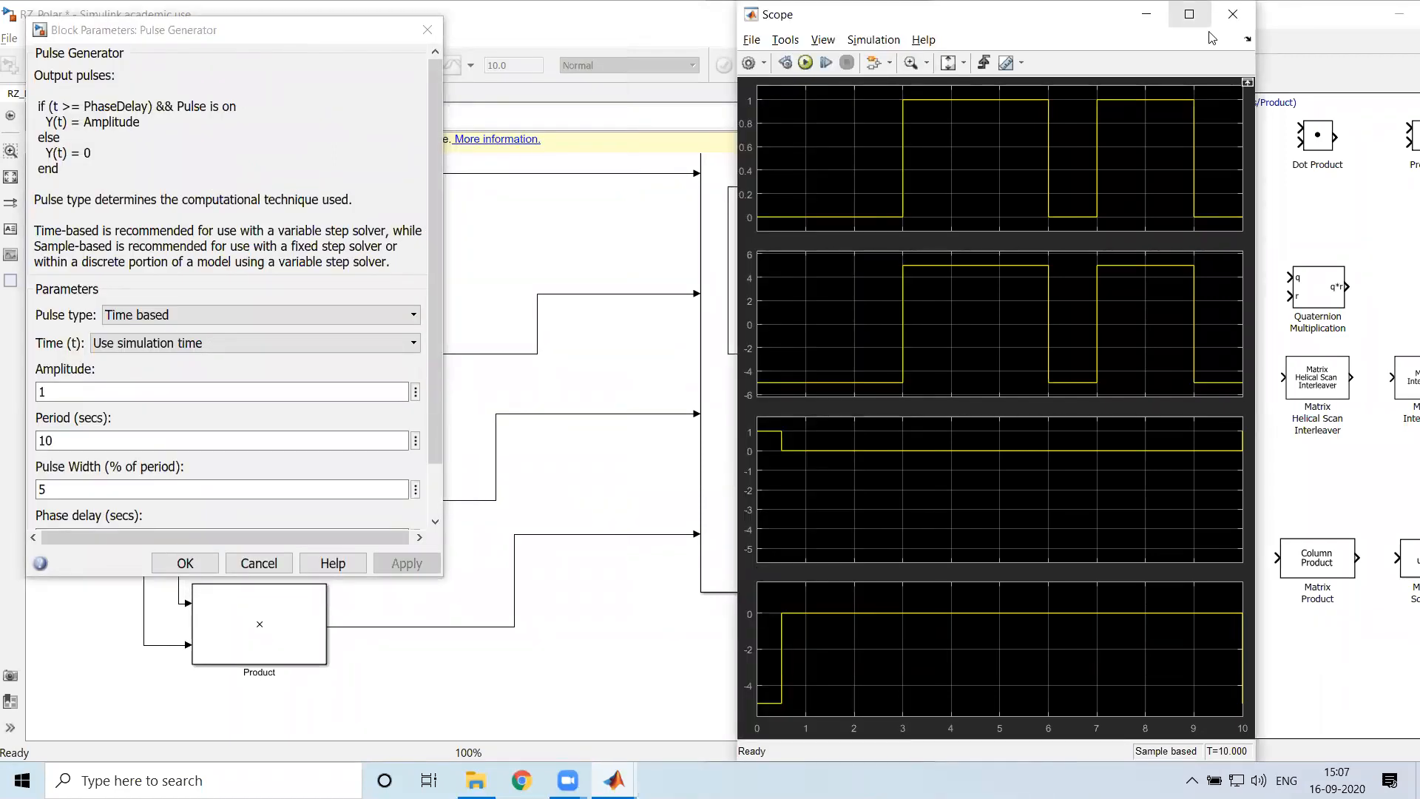
click(1189, 14)
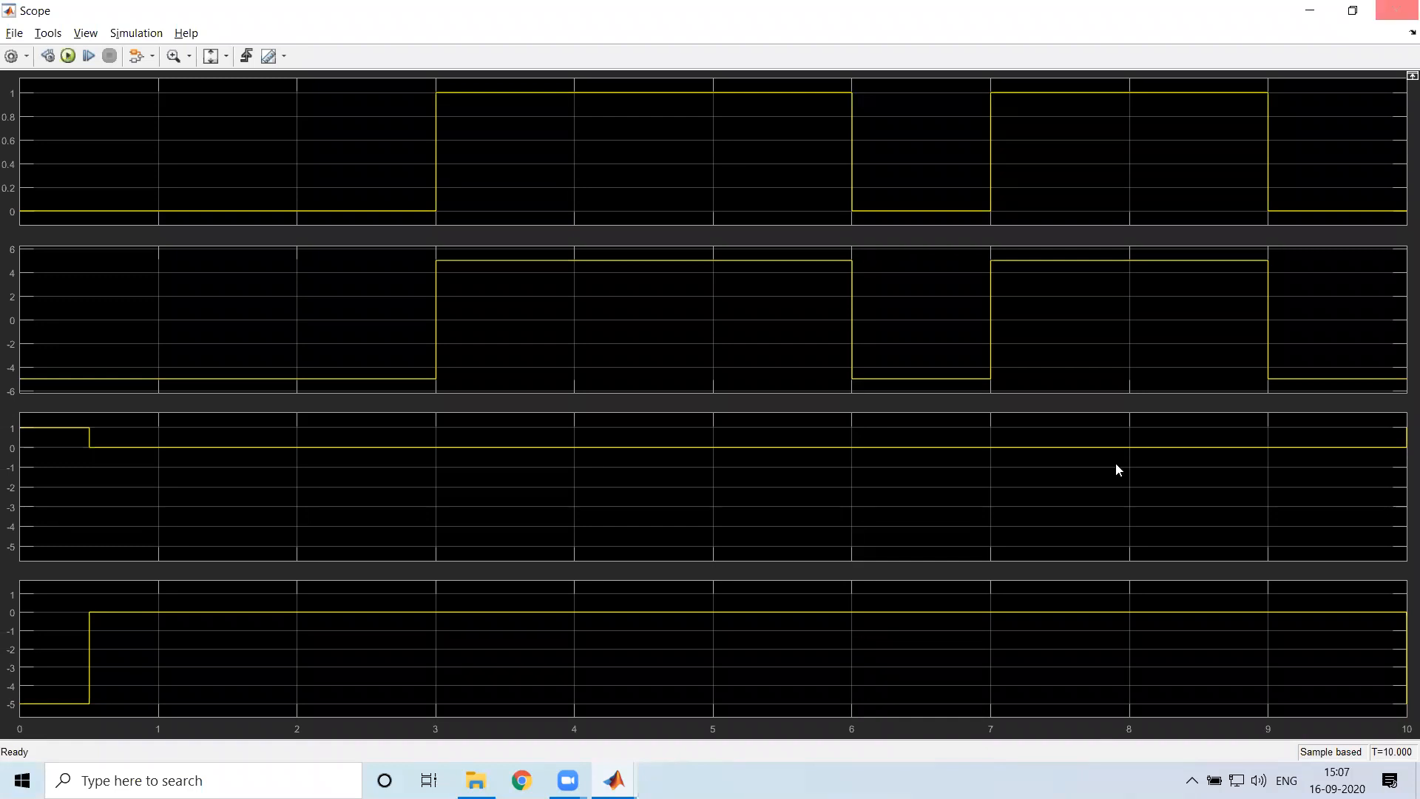
click(1353, 11)
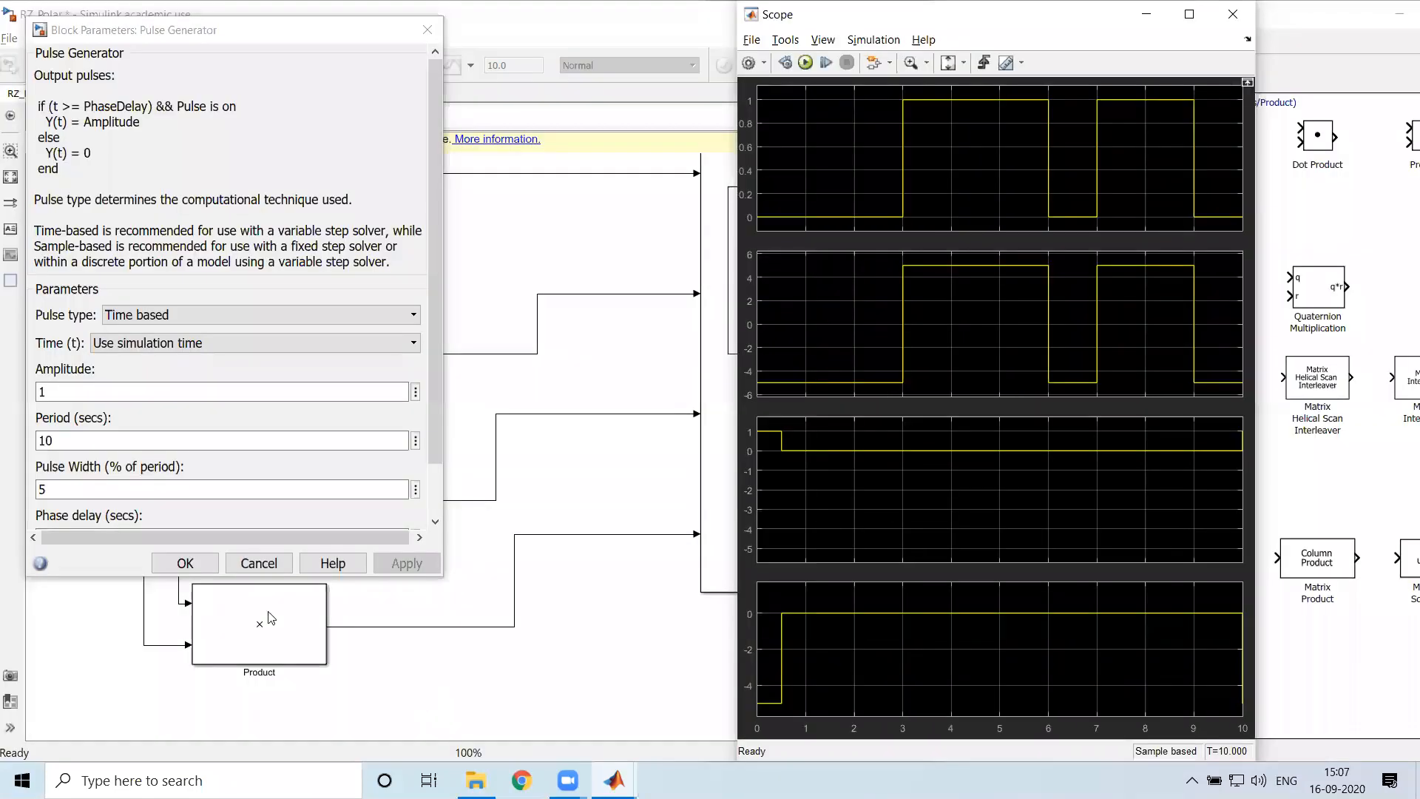
Set the Pulse Generator's period to 1 second and rerun the simulation with the Scope maximized
double_click(65, 443)
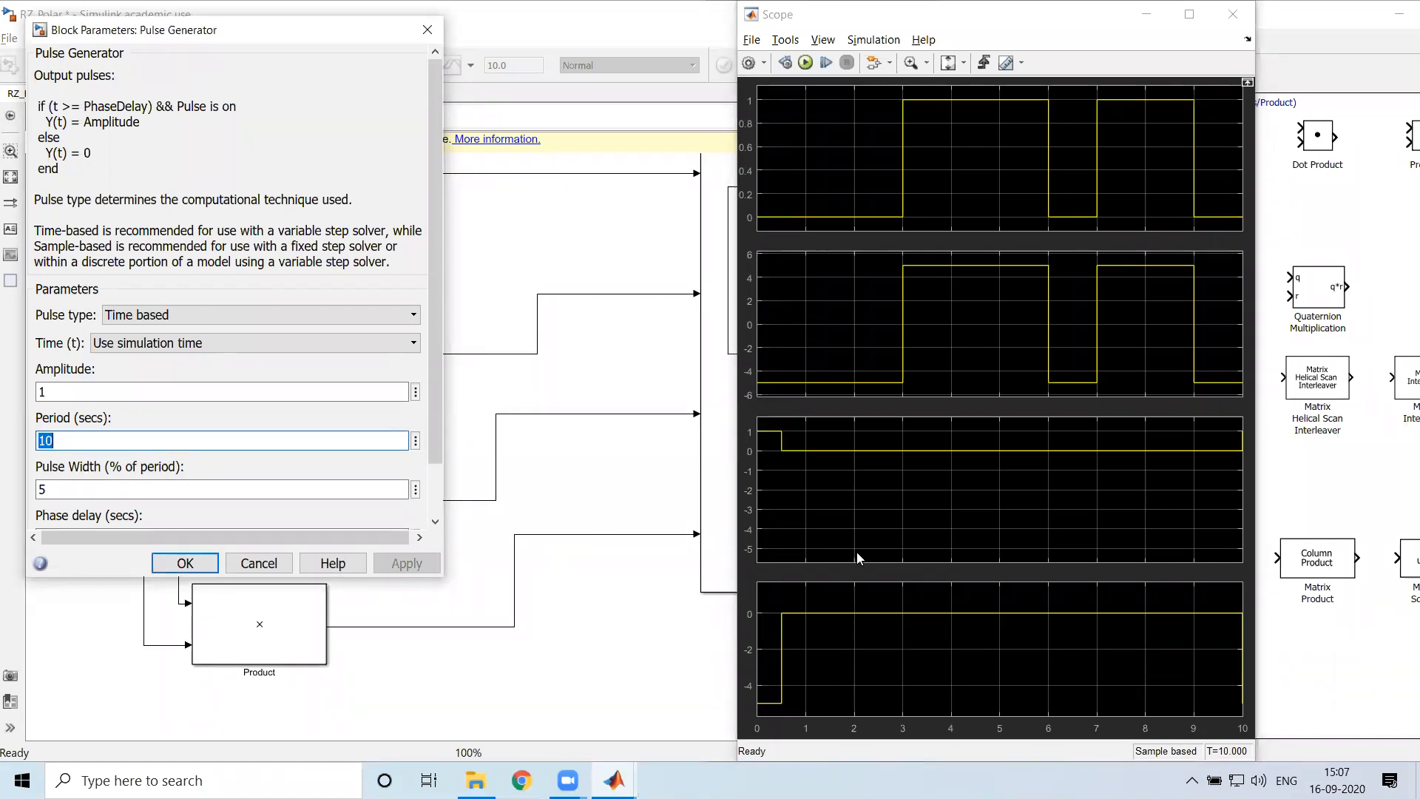
click(1189, 14)
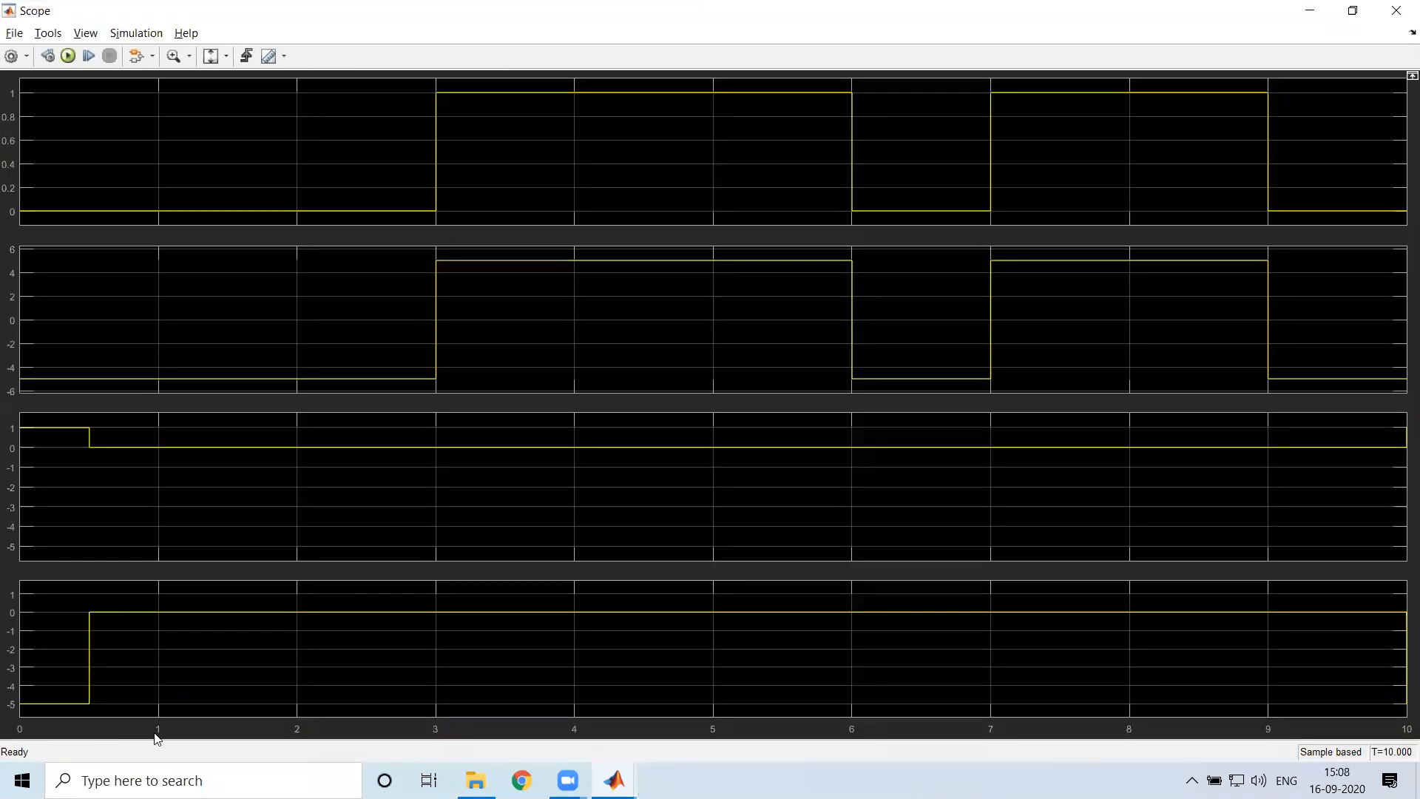
key(alt+Tab)
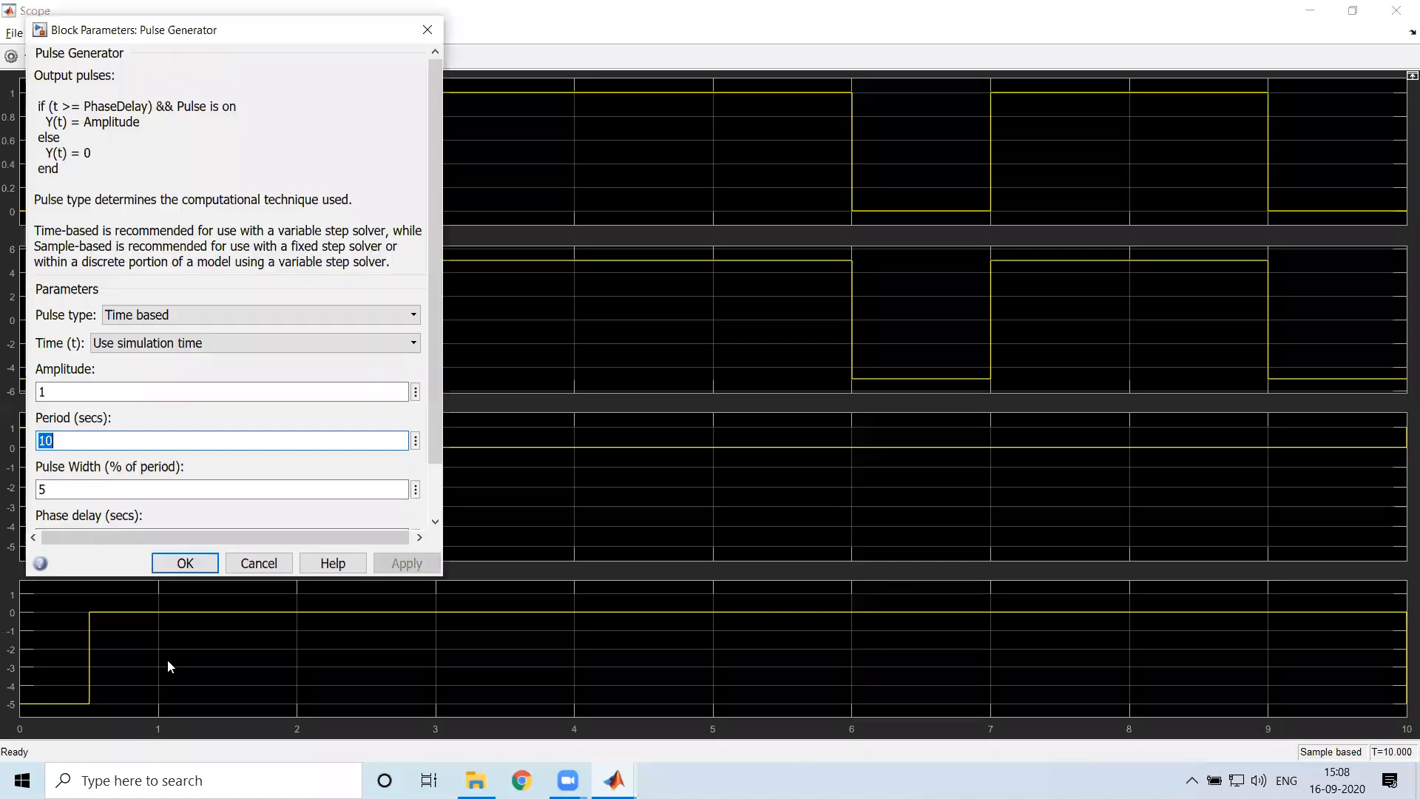
text(1)
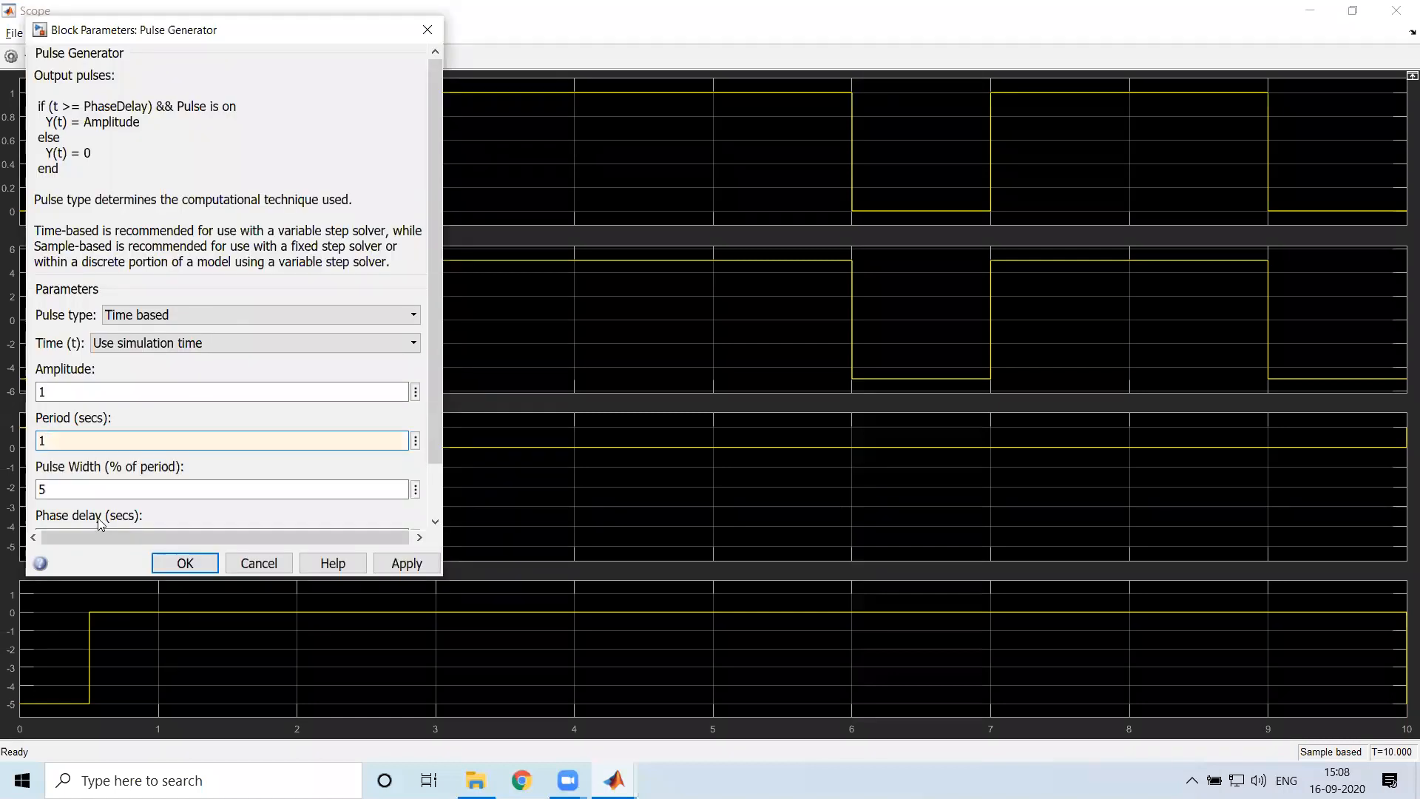
click(407, 566)
click(185, 564)
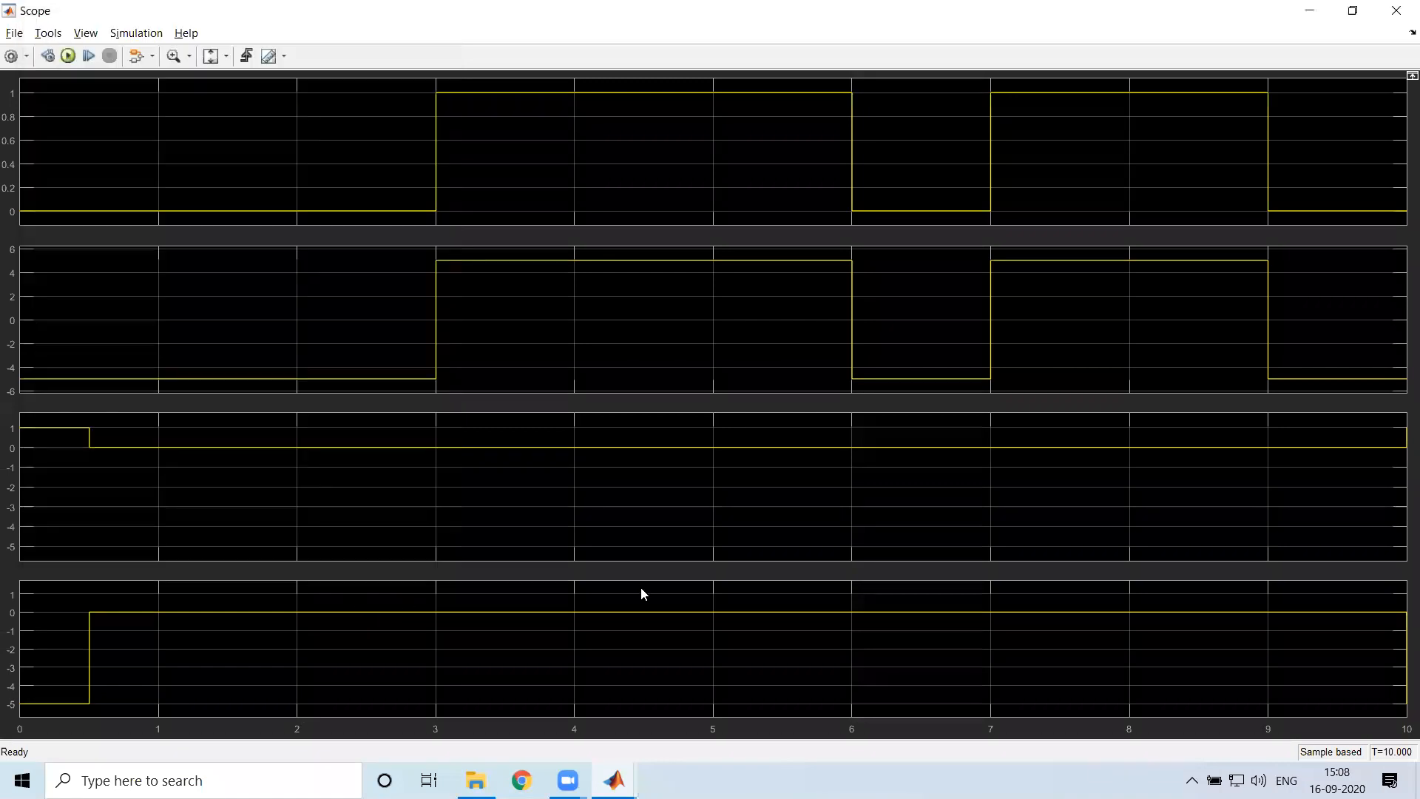
click(69, 55)
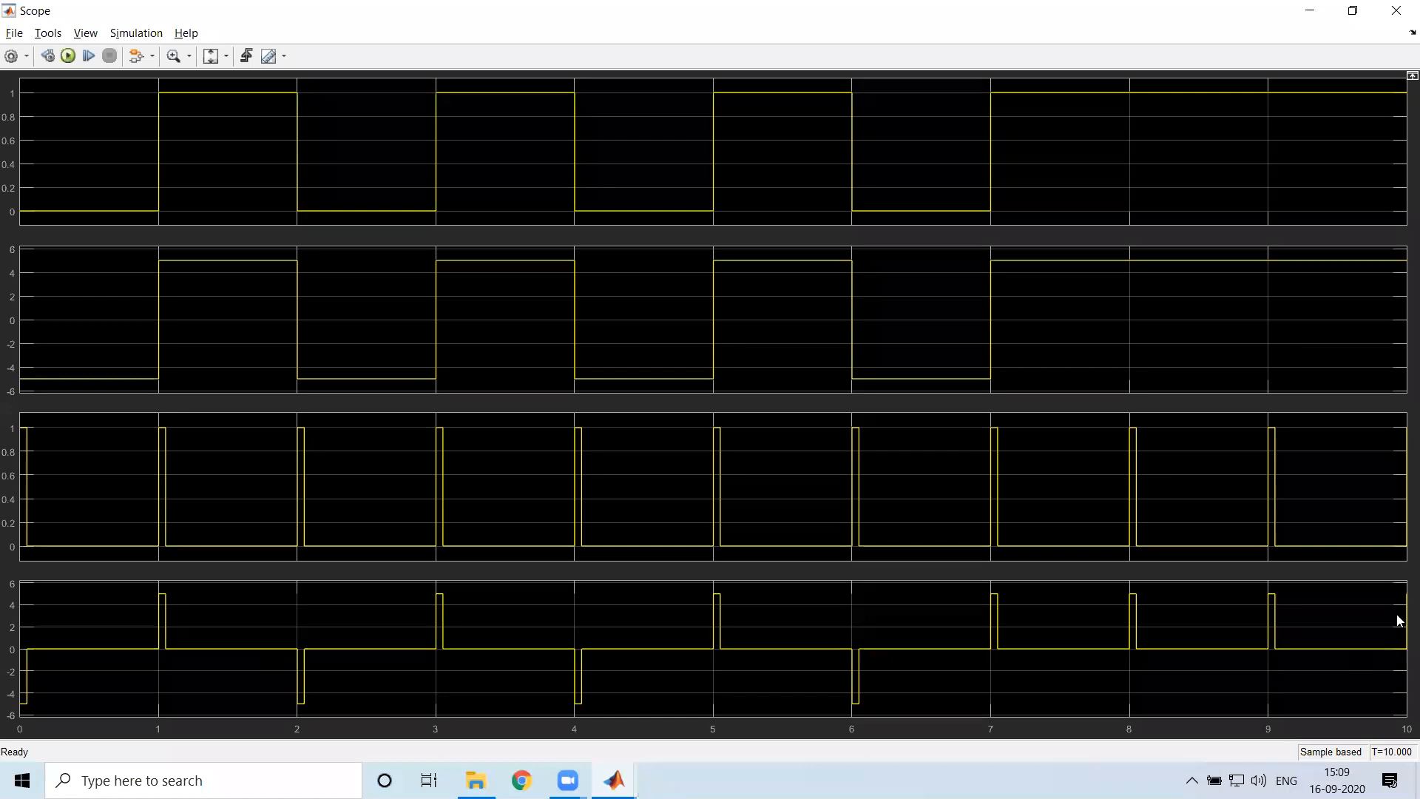
Return to the RZ_Polar model and set the Pulse Generator's pulse width to 50% of the period
key(alt+Tab)
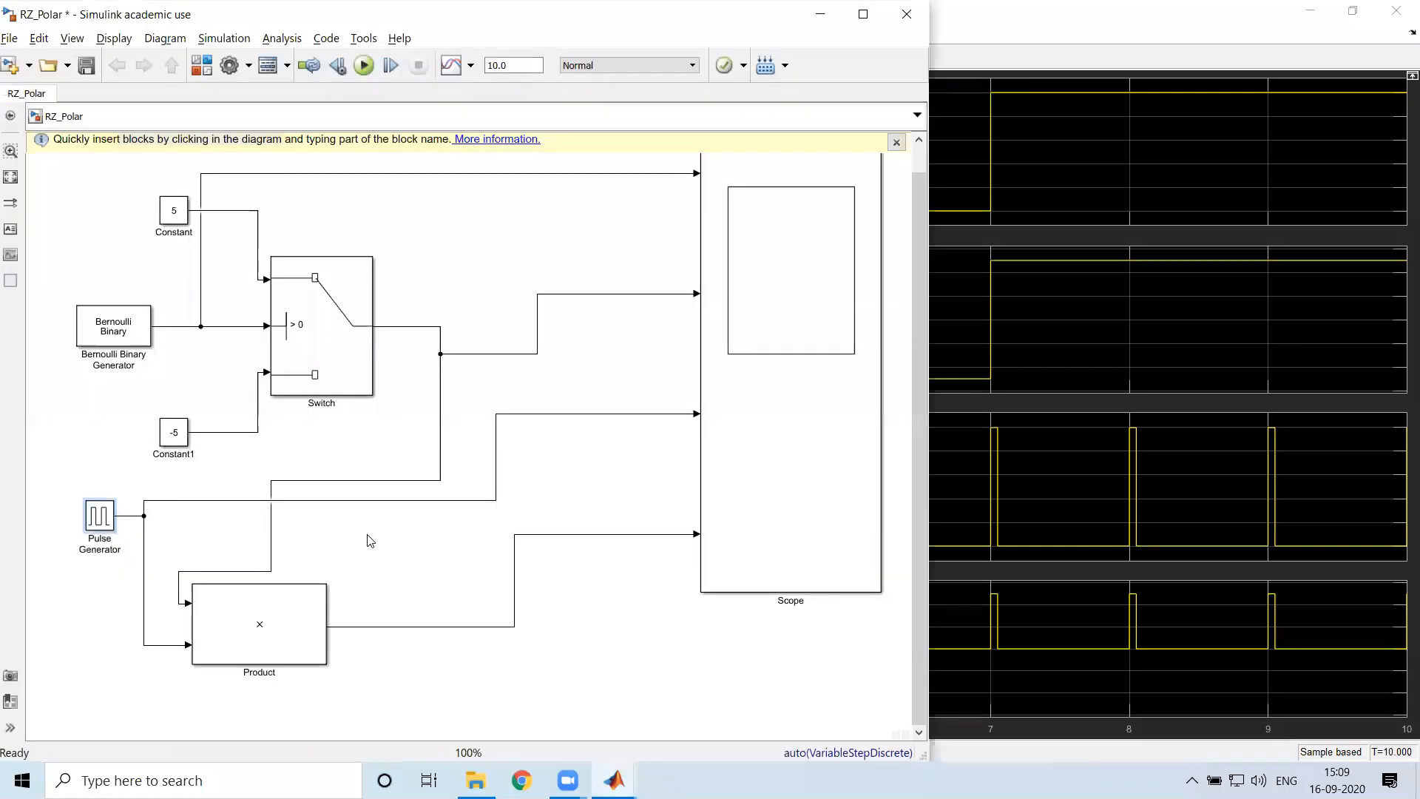
click(101, 518)
double_click(101, 518)
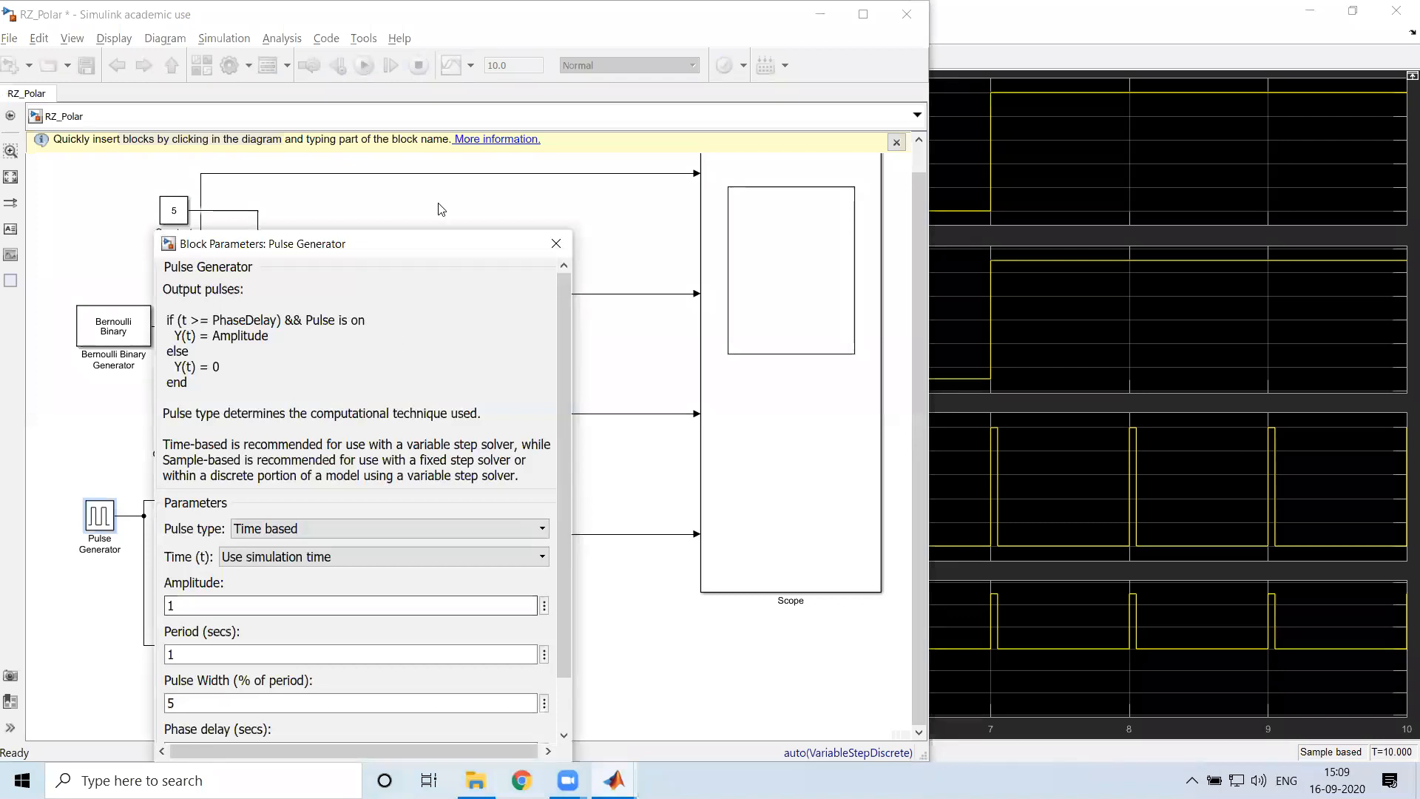
drag(449, 242, 521, 99)
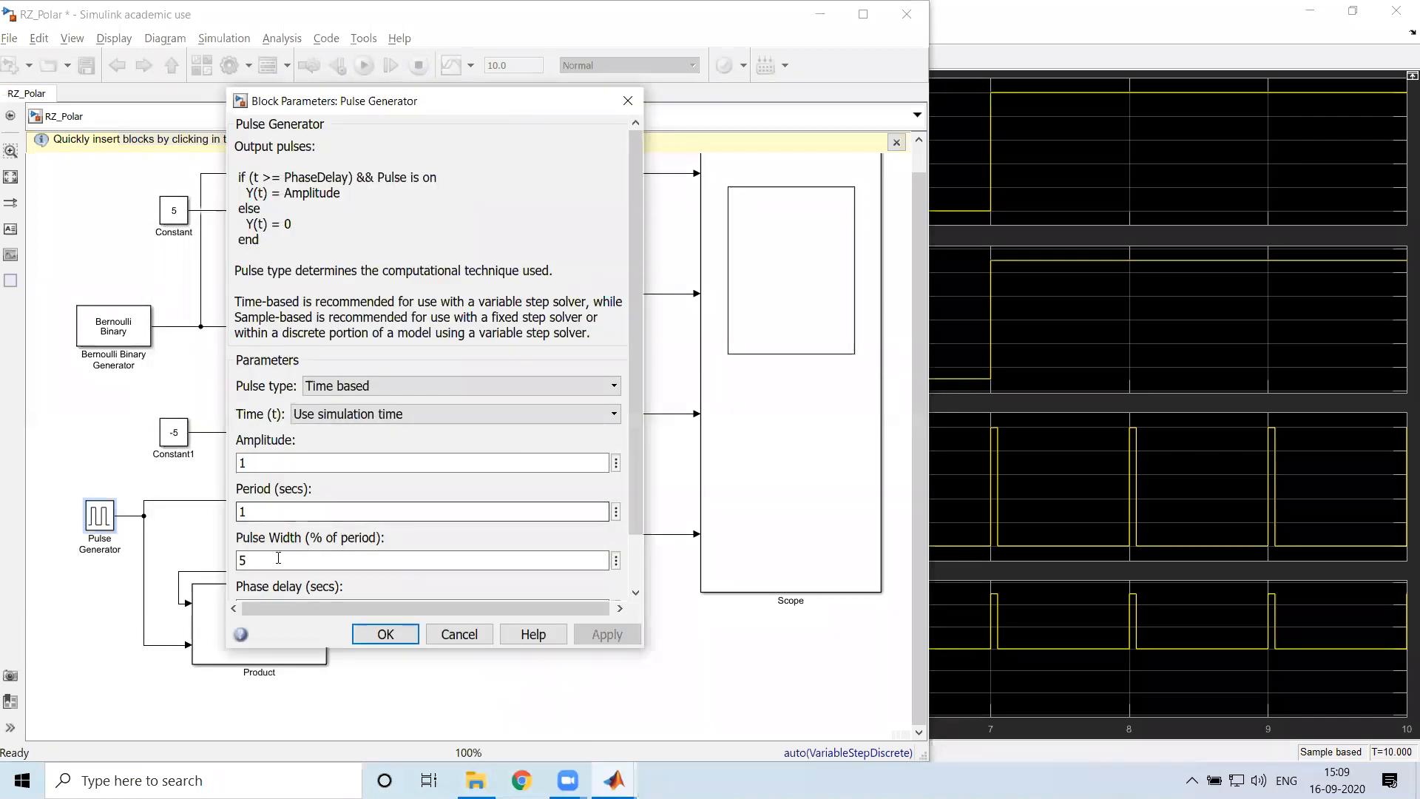
scroll(311, 530, down, 2)
drag(288, 501, 241, 501)
double_click(265, 451)
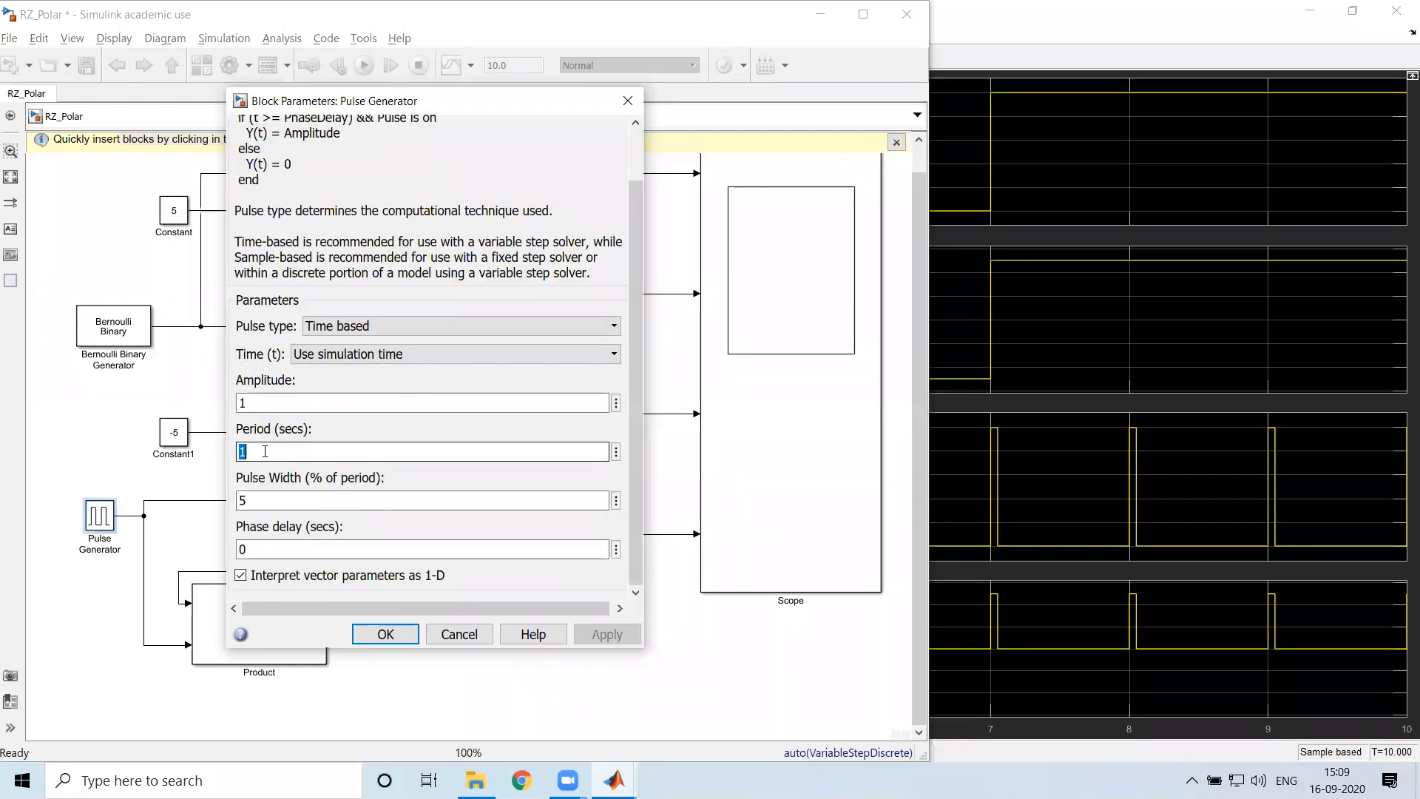
double_click(265, 500)
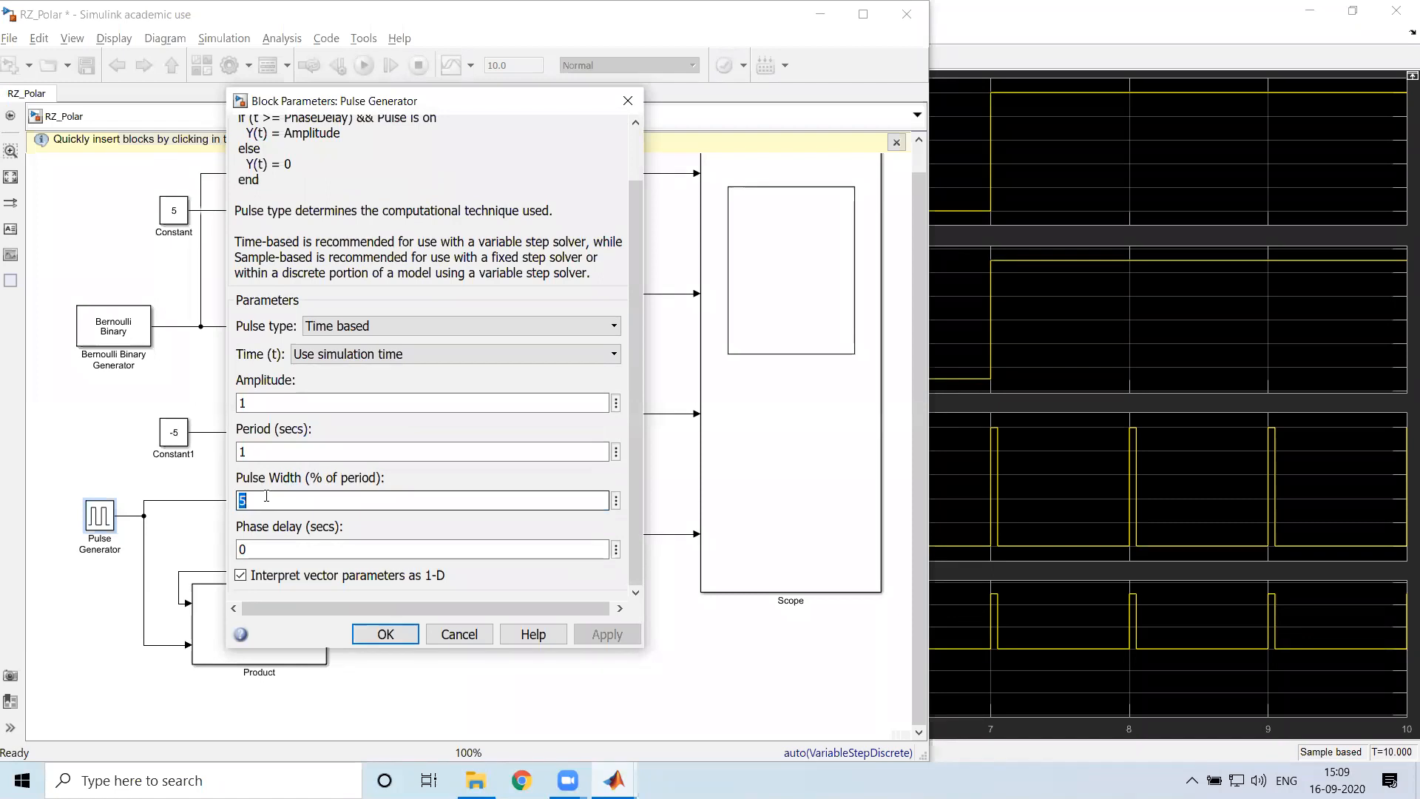
text(50)
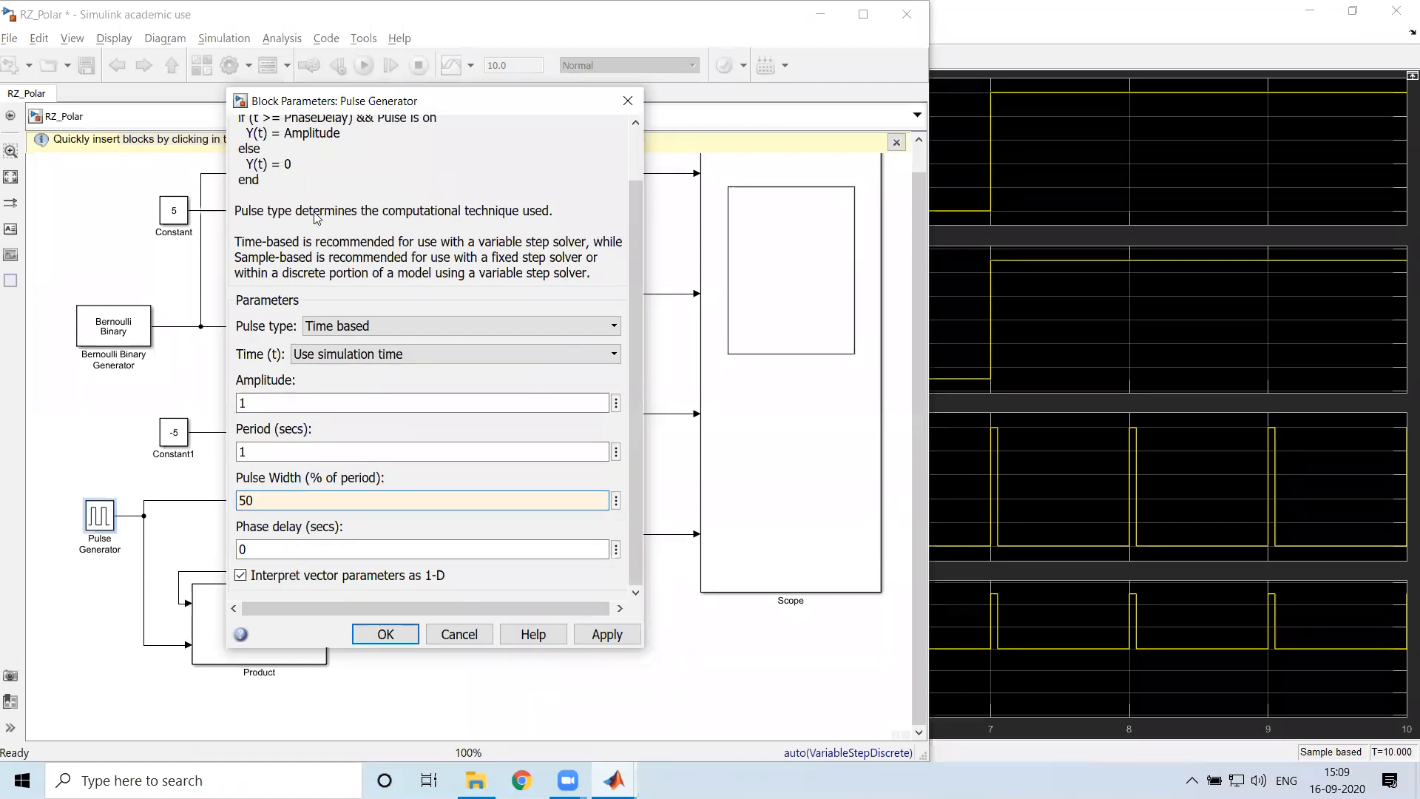
click(617, 636)
click(388, 636)
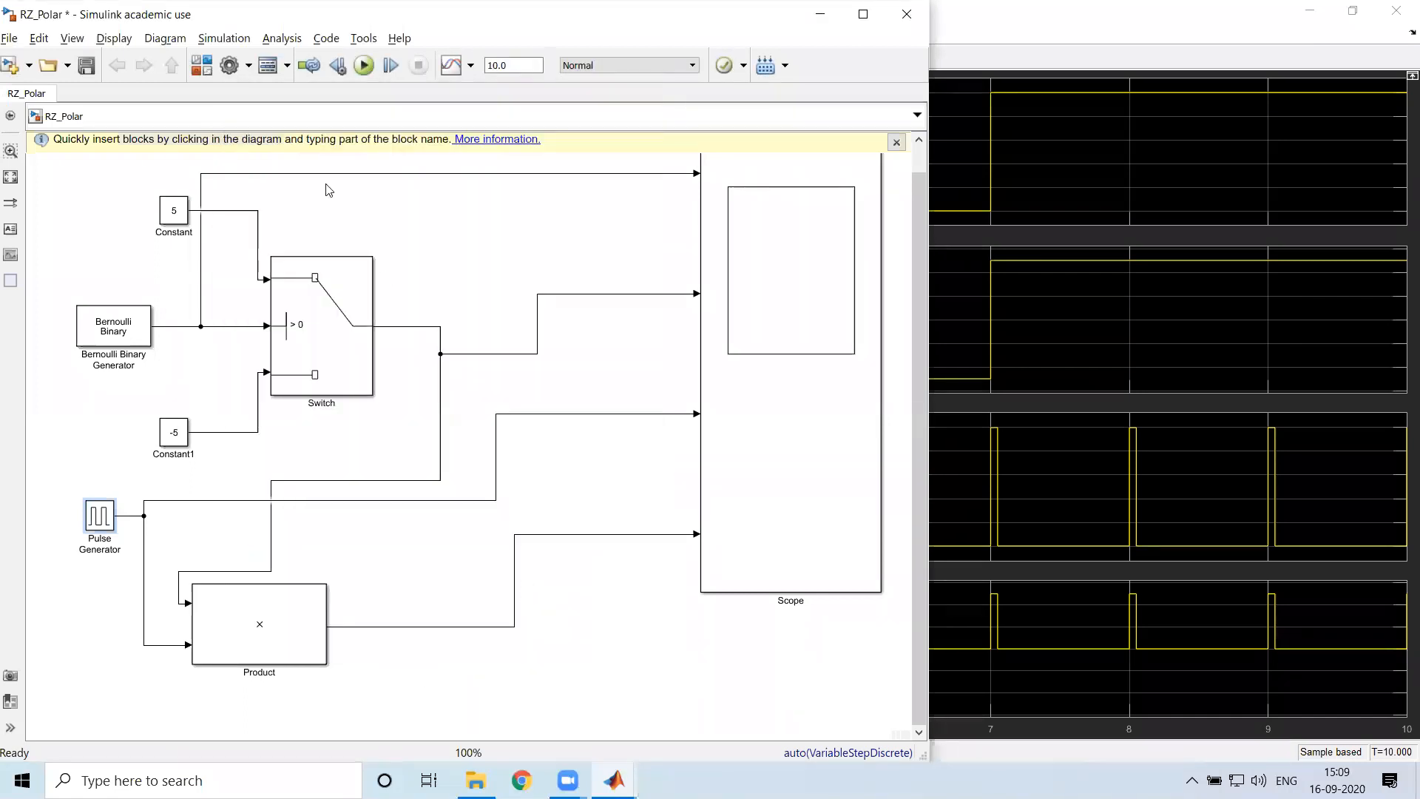
Rerun the RZ_Polar simulation and bring the Scope to the front to view the four updated waveforms
click(364, 65)
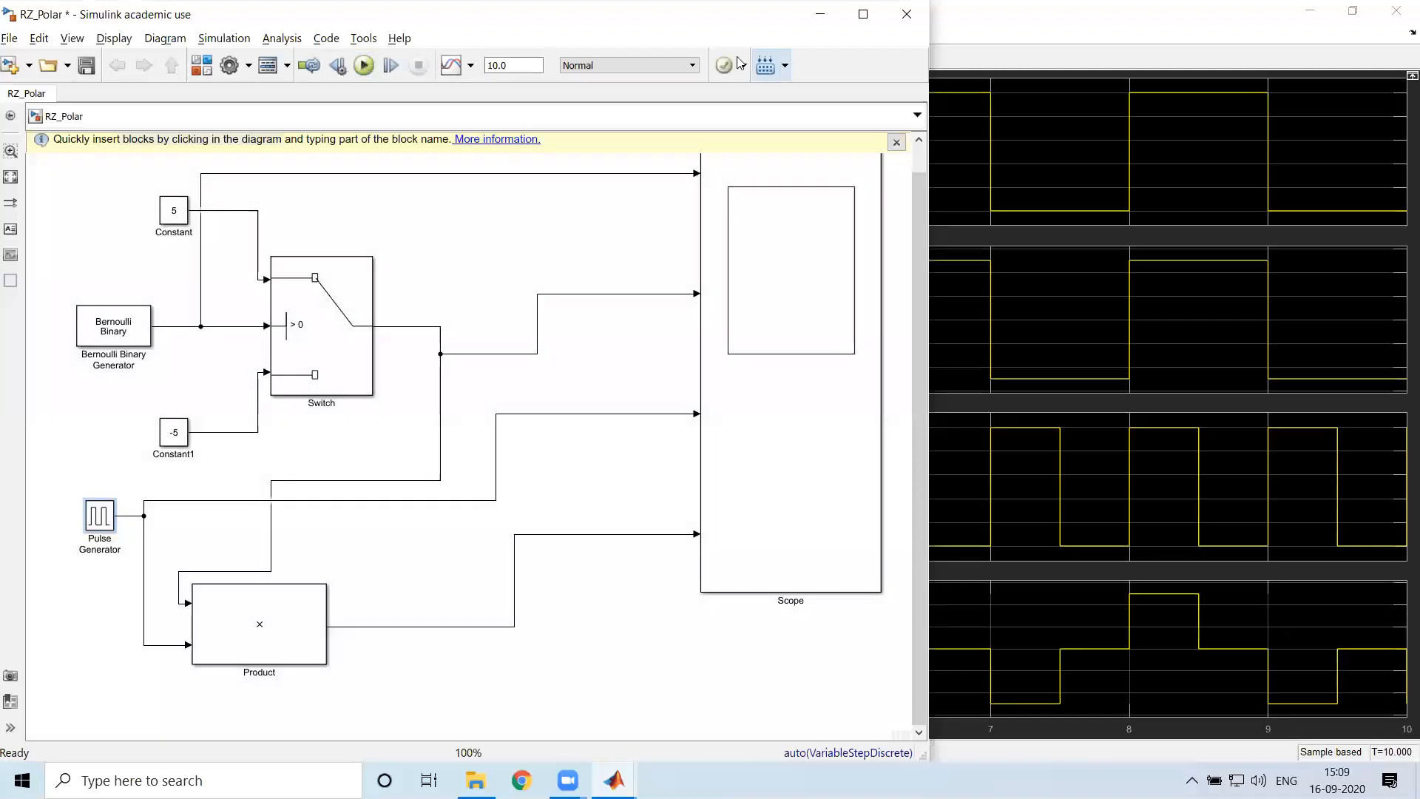
click(1291, 45)
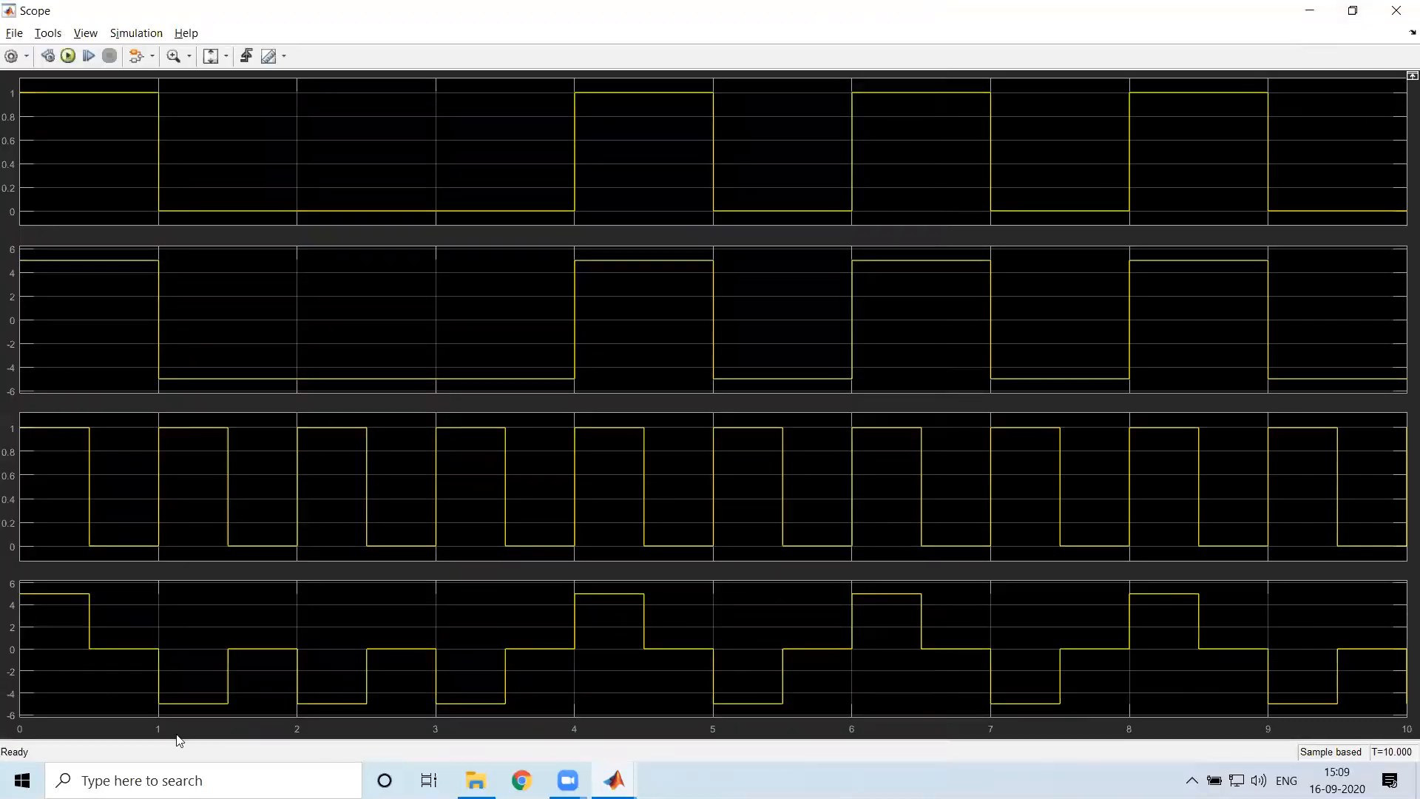